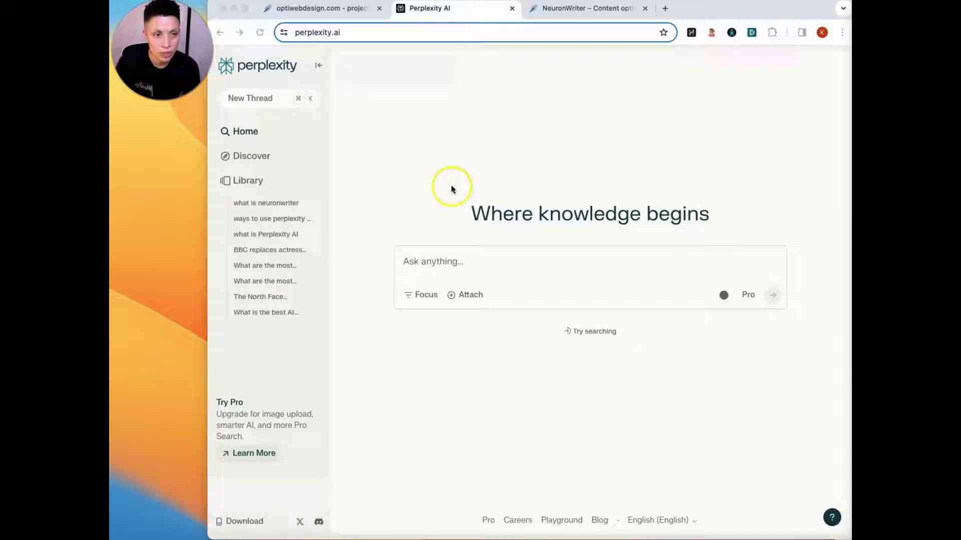
Visit Perplexity's Discover page, return Home, and bring up the trending search suggestions
click(407, 178)
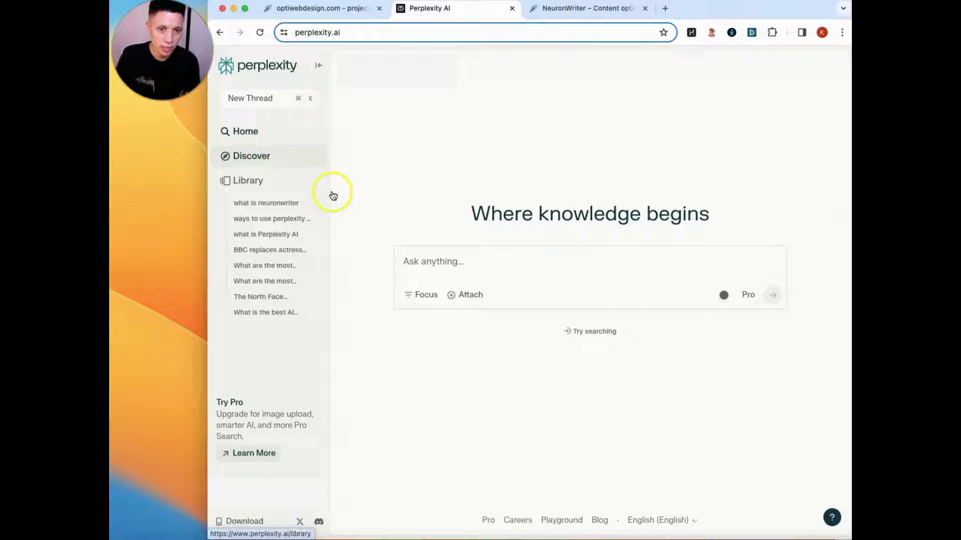
click(265, 157)
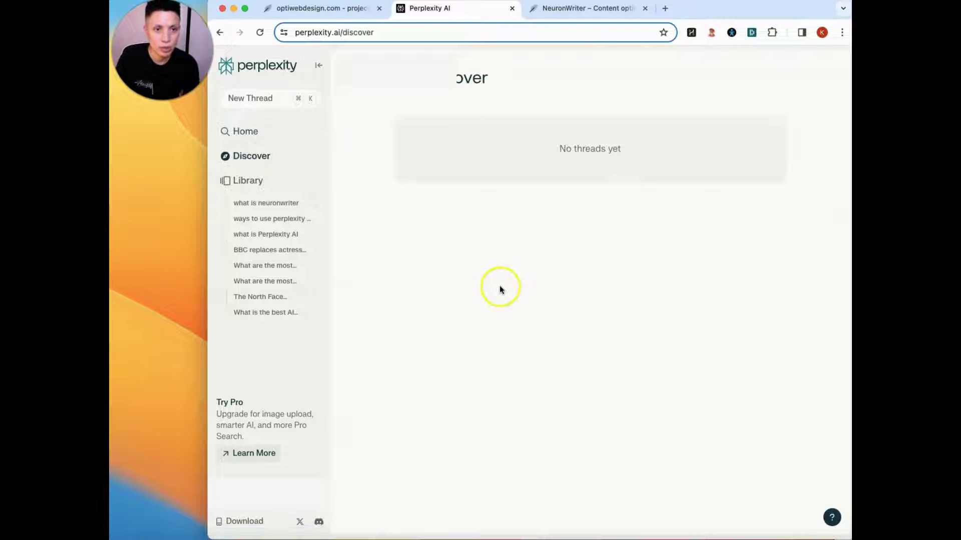
click(245, 132)
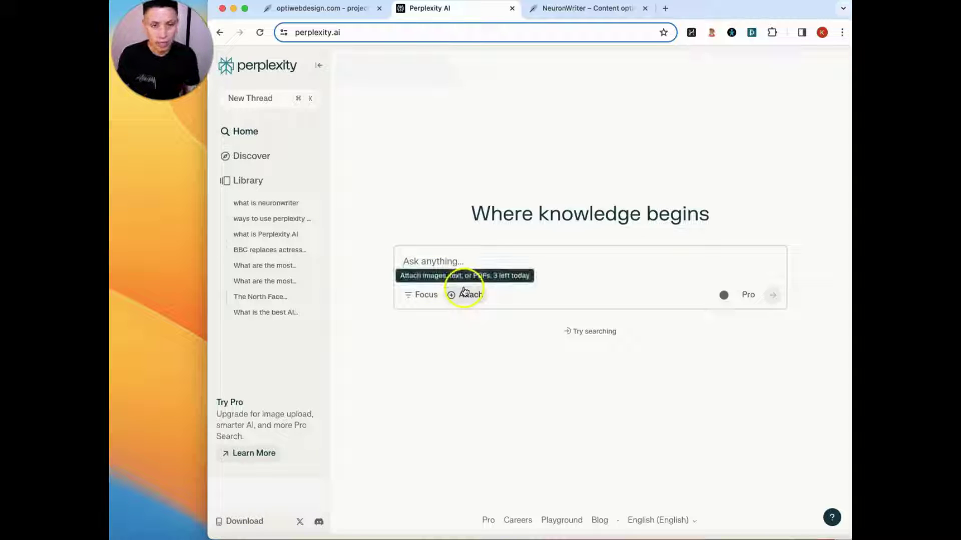
click(453, 258)
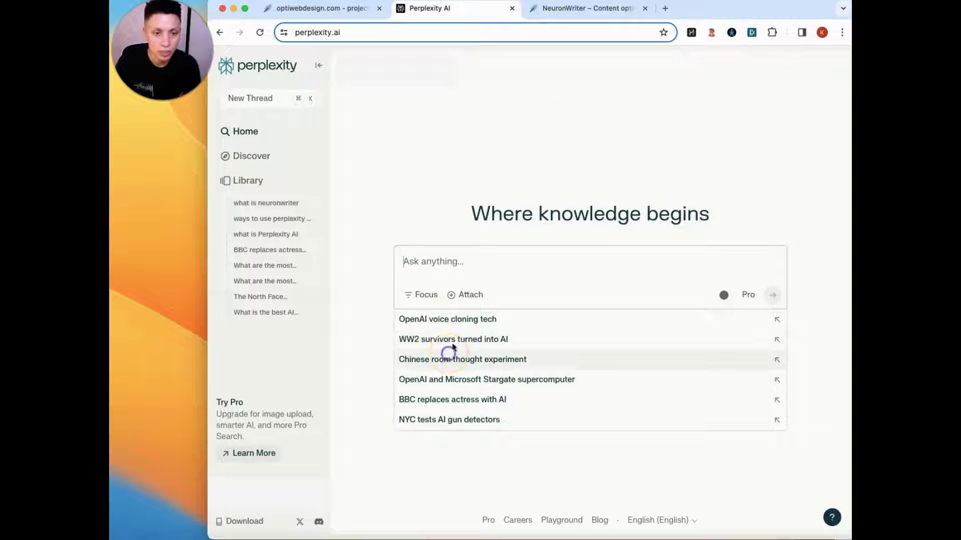
Run the 'Chinese room thought experiment' search and read through the answer
click(440, 358)
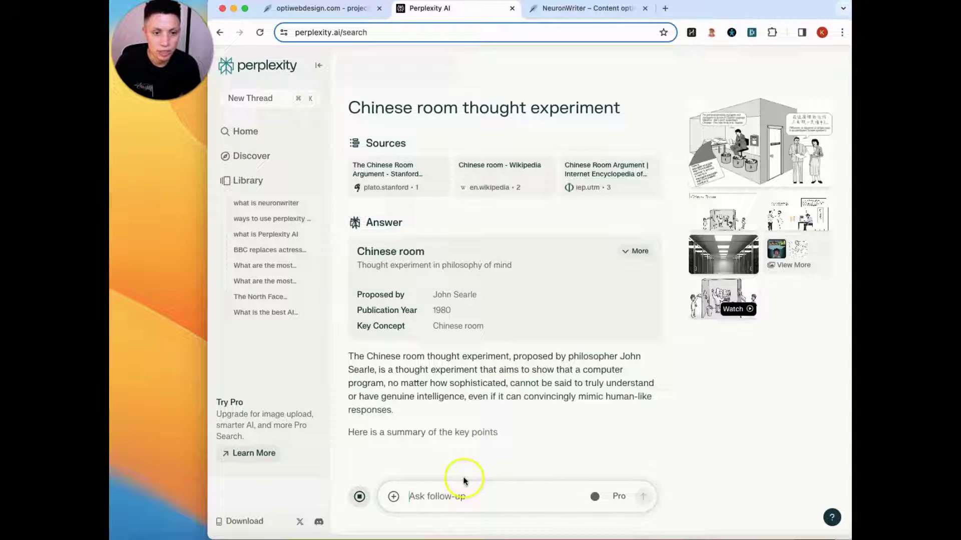
scroll(493, 440, down, 2)
scroll(622, 369, down, 5)
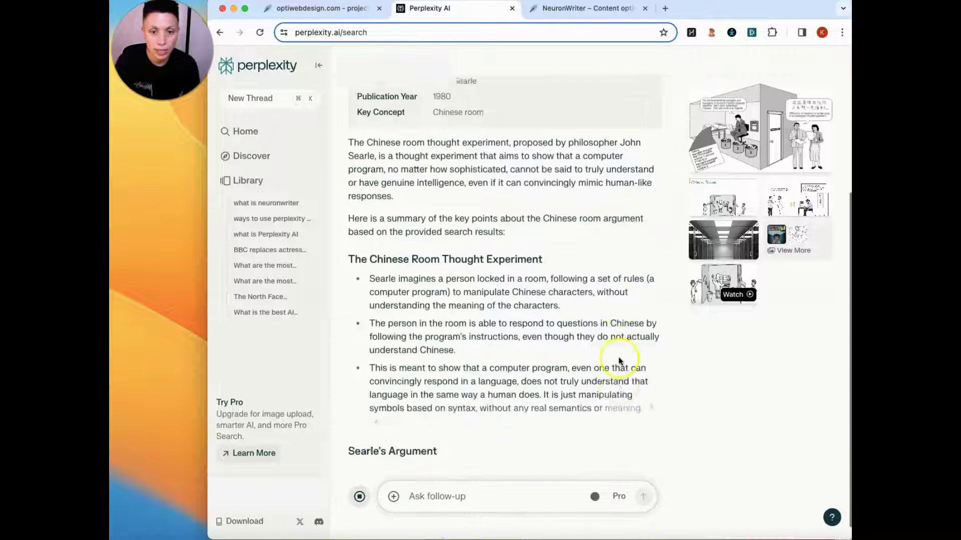
scroll(610, 427, down, 5)
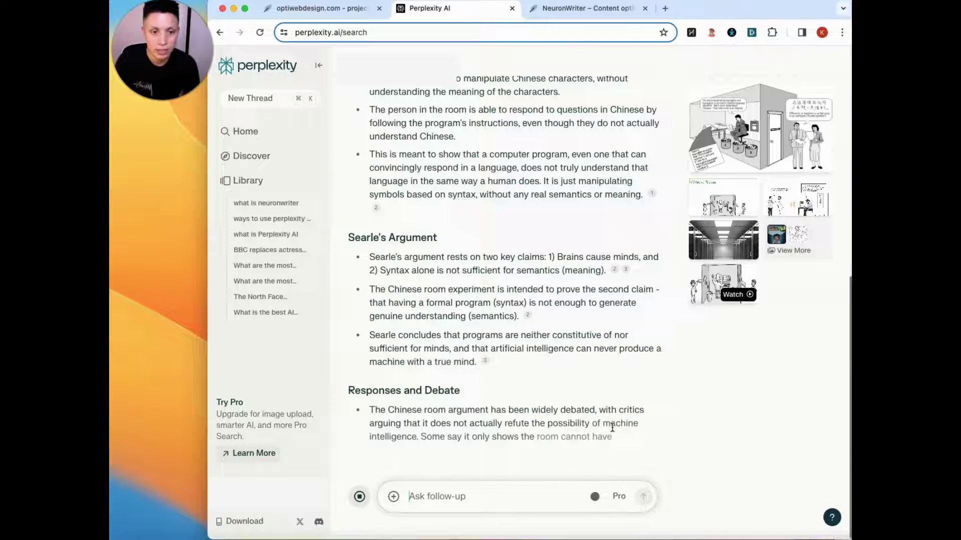
scroll(611, 426, up, 10)
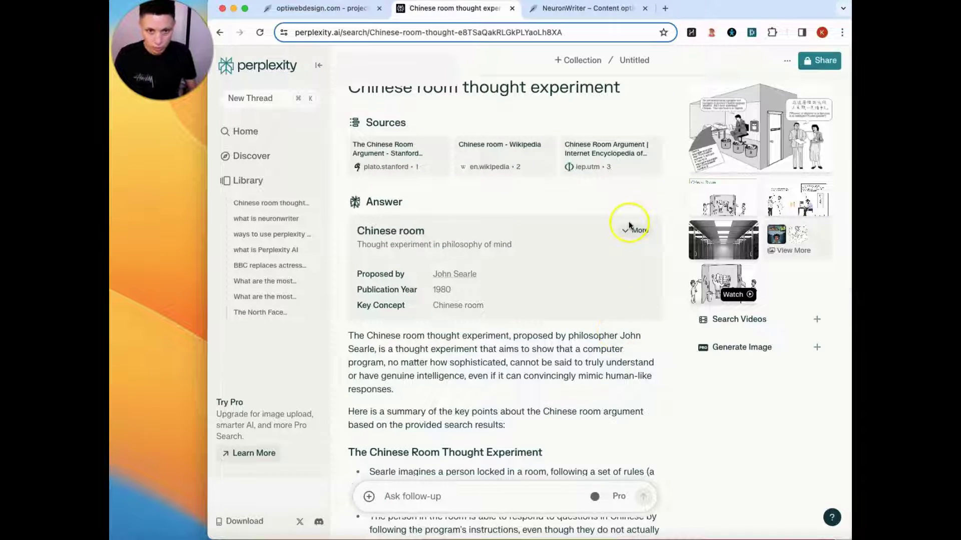
scroll(603, 287, down, 10)
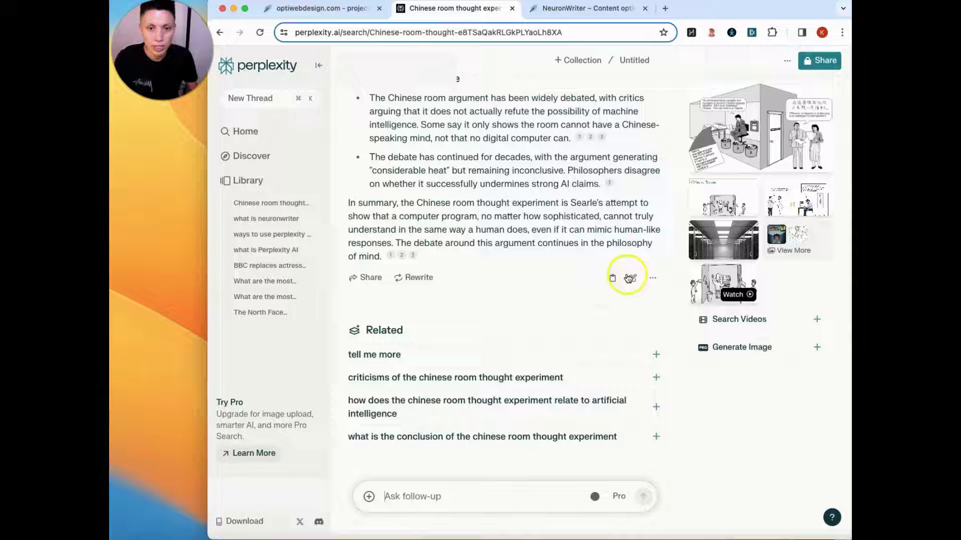
View the 3 sources cited by the answer, then close the sources panel
click(652, 277)
click(622, 299)
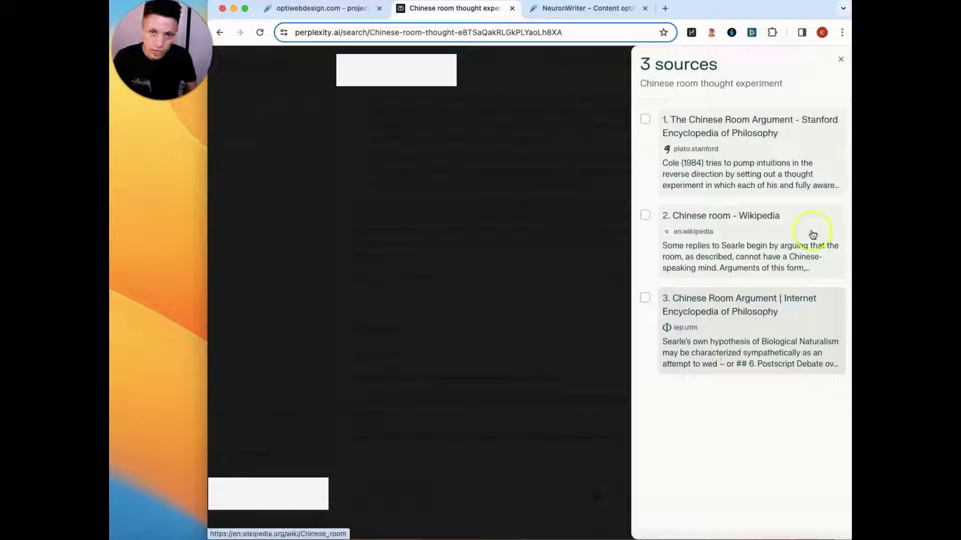
click(841, 60)
scroll(568, 328, up, 15)
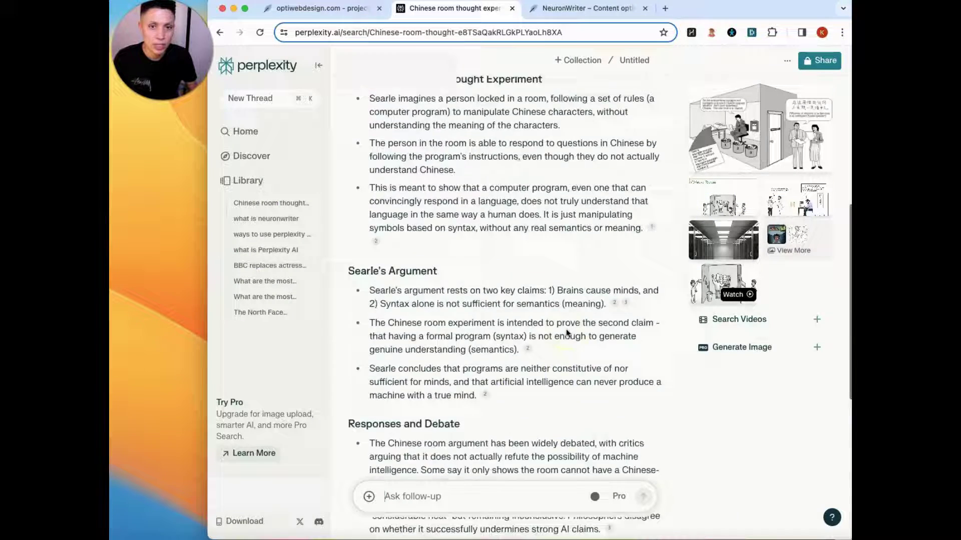
click(267, 133)
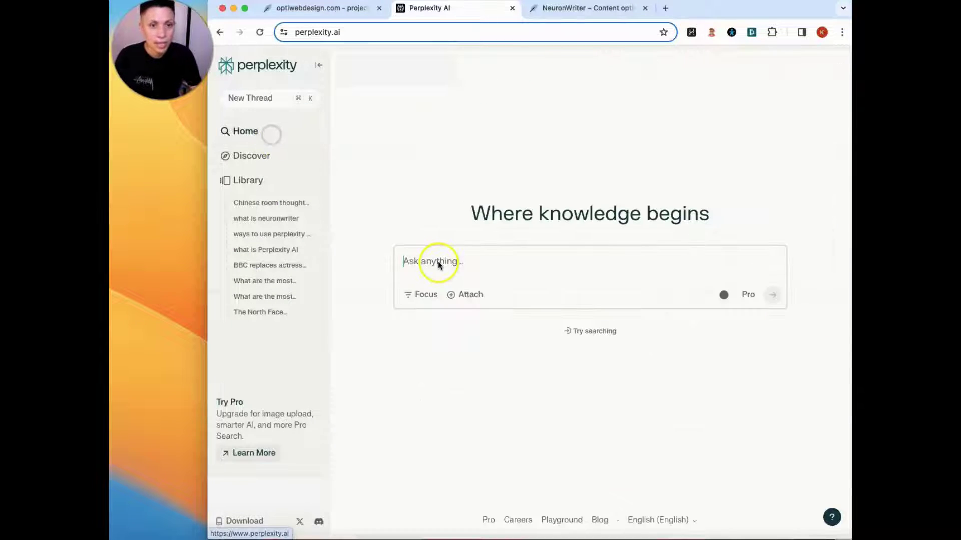
click(466, 262)
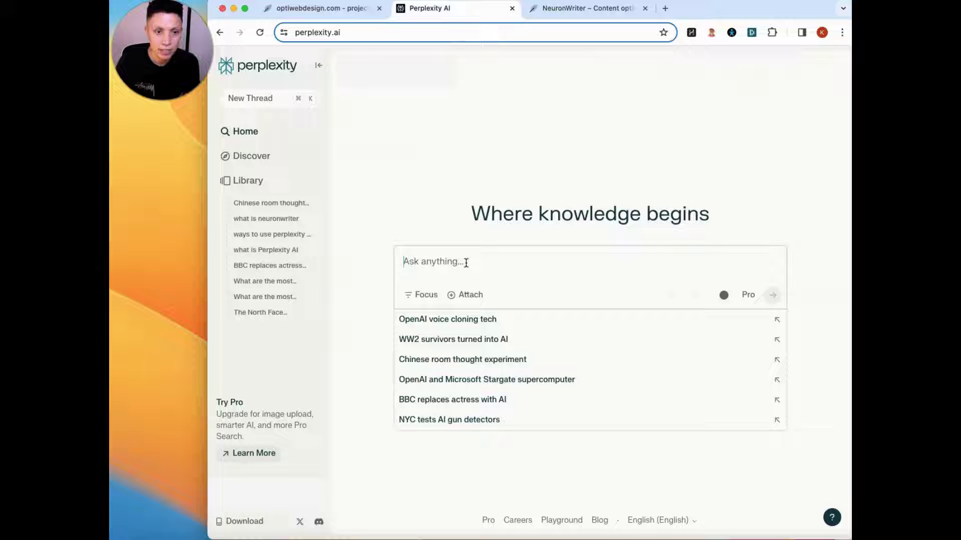
click(422, 295)
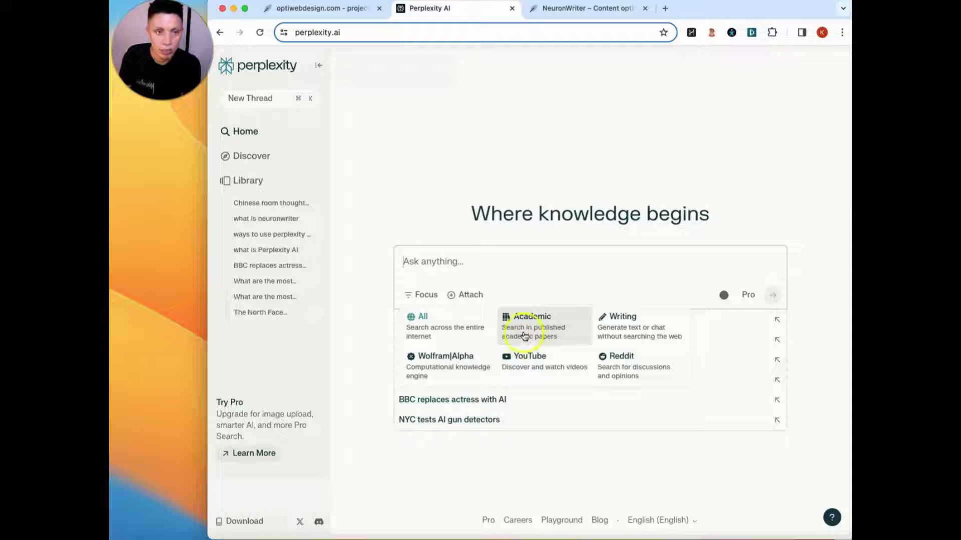
click(542, 331)
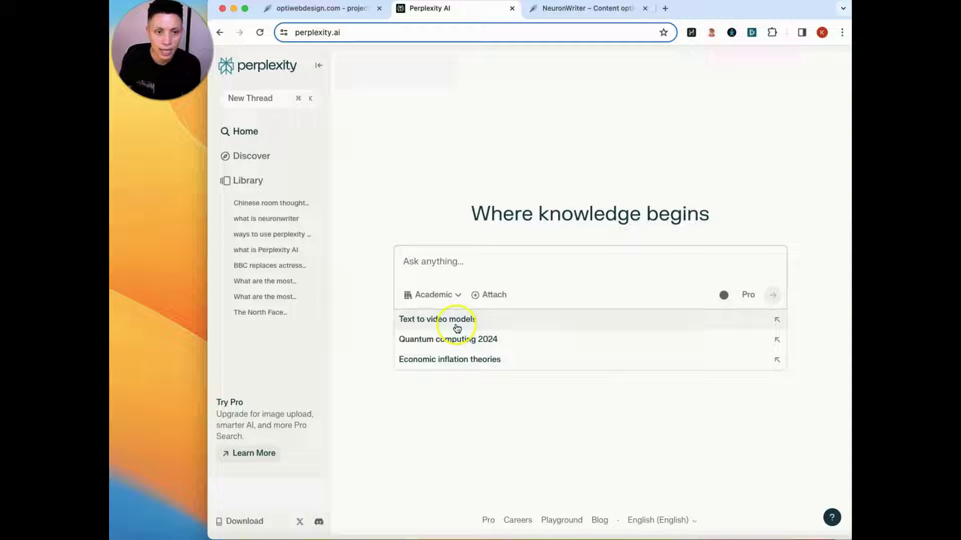
click(452, 295)
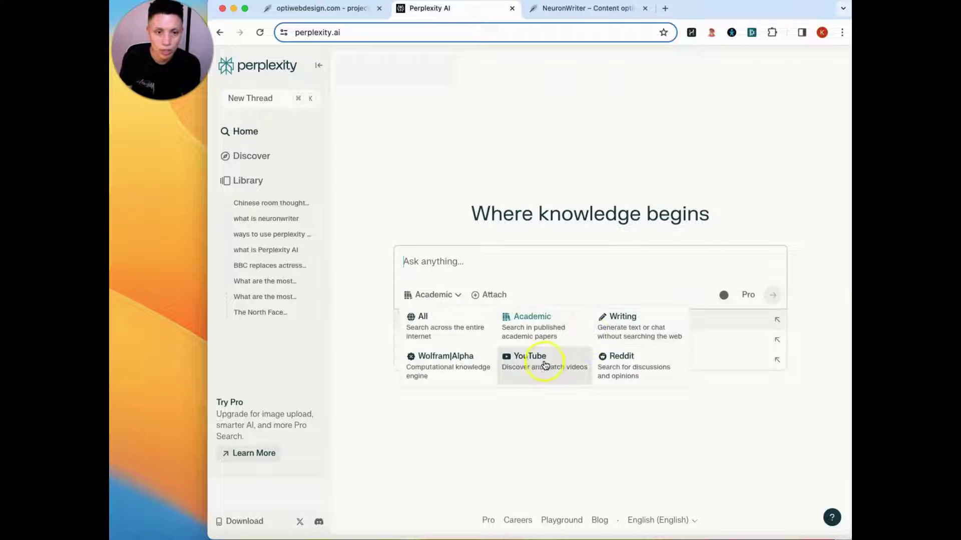
click(452, 324)
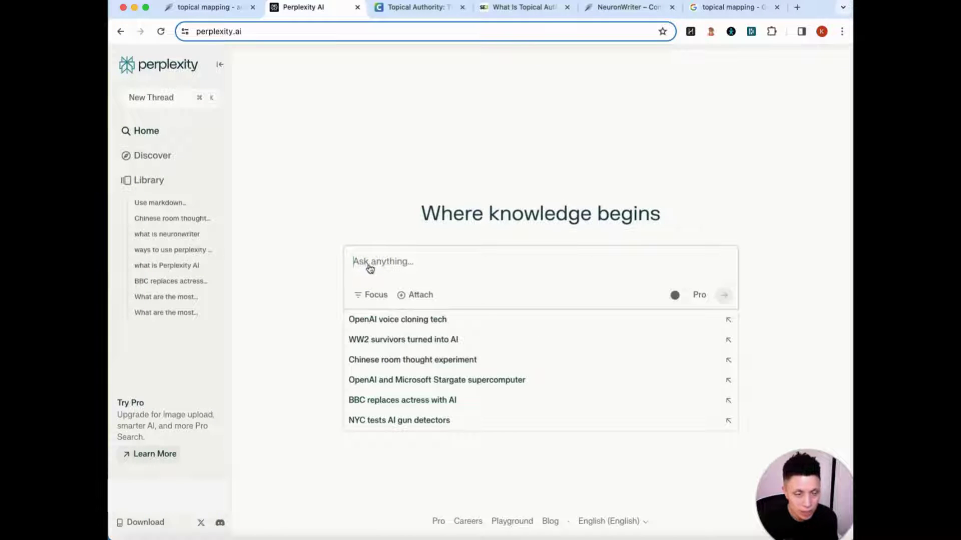
Run the 'WW2 survivors turned into AI' suggested search in Perplexity
click(360, 342)
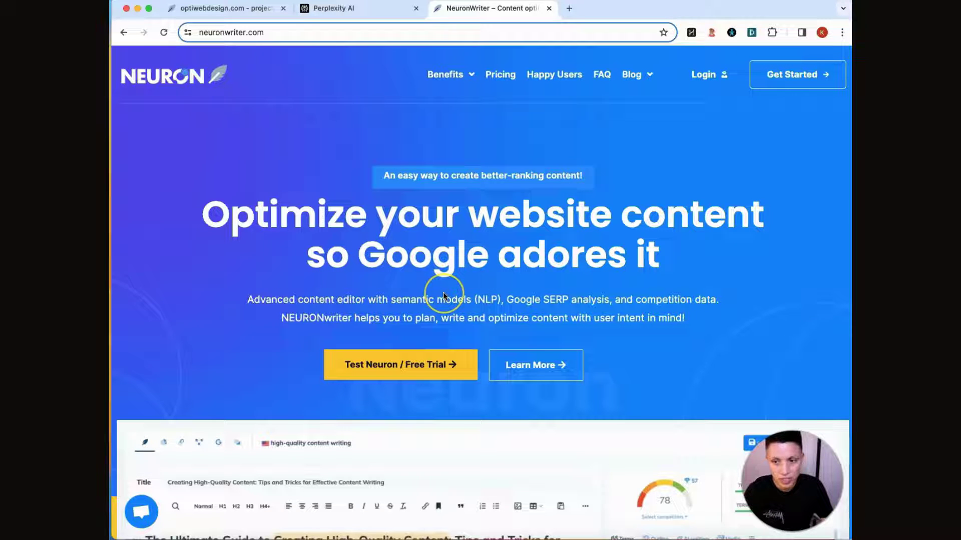
Look over the NeuronWriter homepage, then bring up the 'How to use Perplexity AI for SEO Content Creation' guide
scroll(443, 296, down, 5)
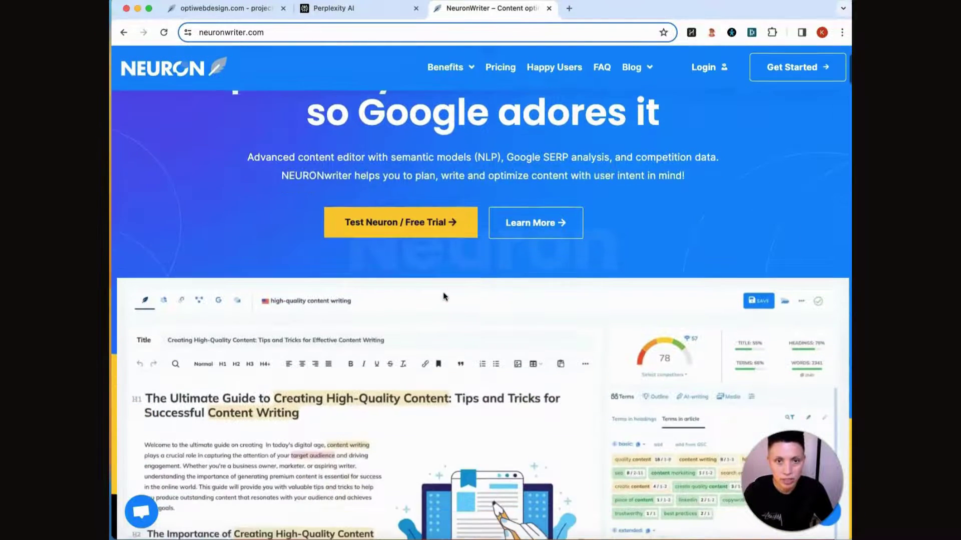
scroll(443, 296, down, 6)
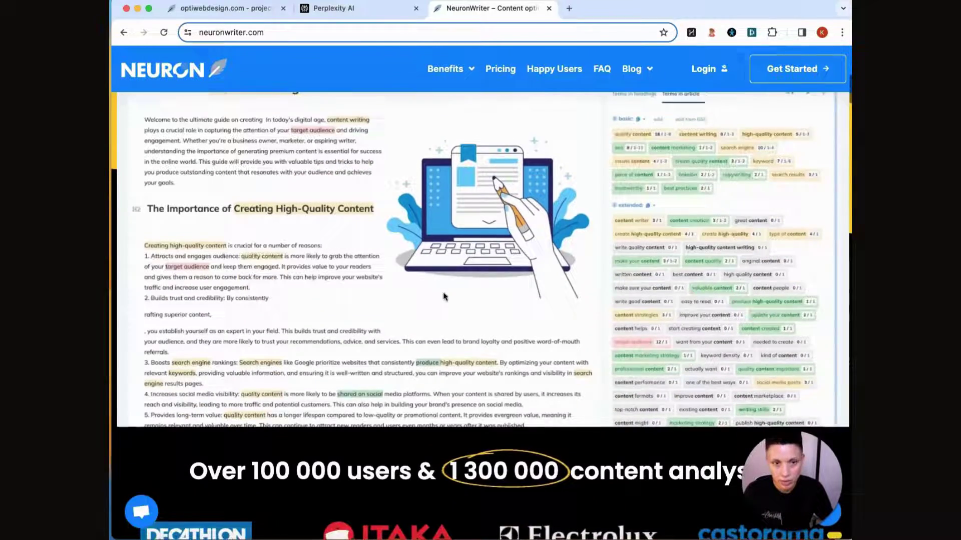
scroll(443, 296, down, 5)
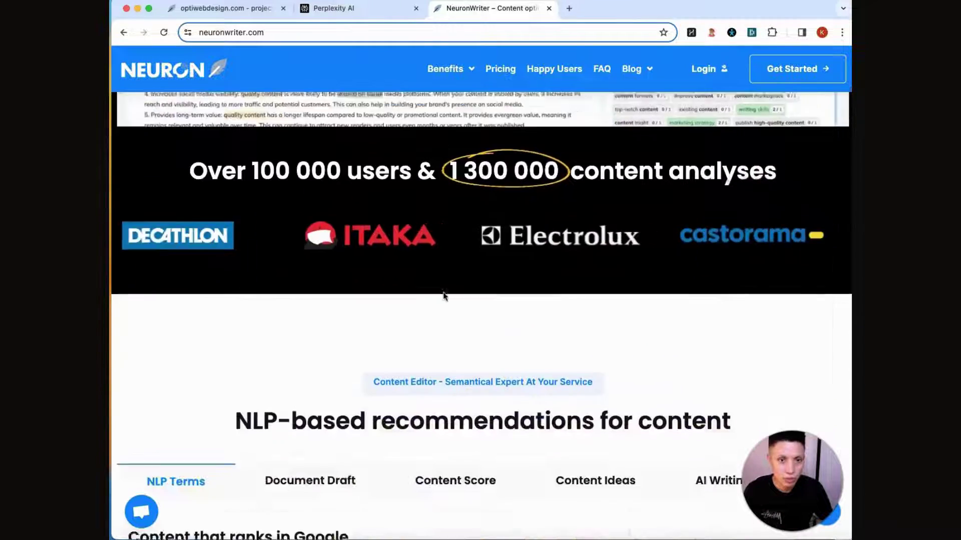
scroll(443, 295, down, 6)
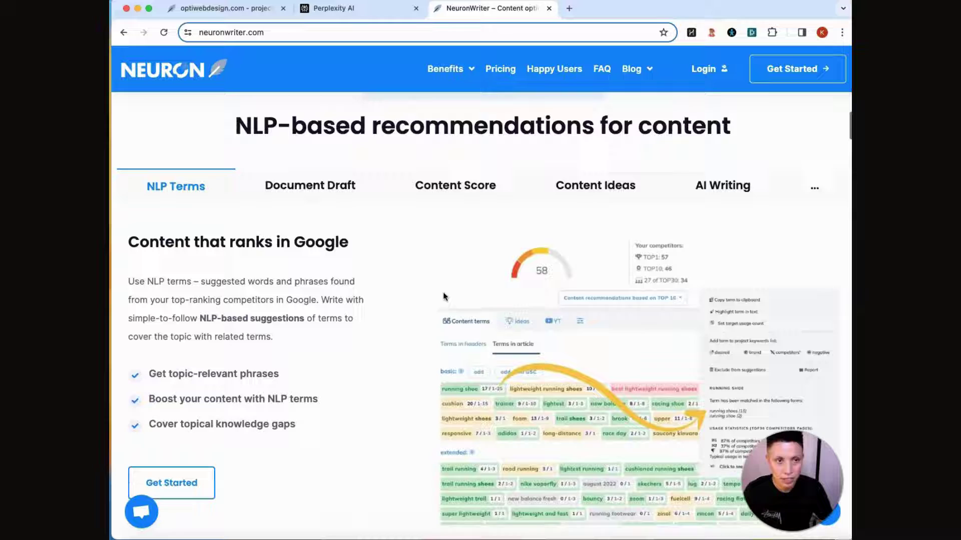
click(400, 401)
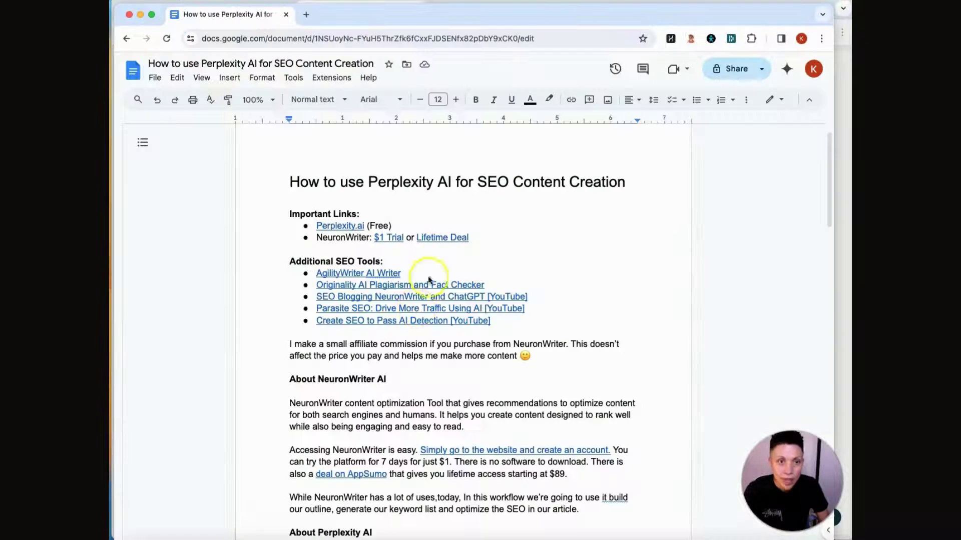
click(451, 181)
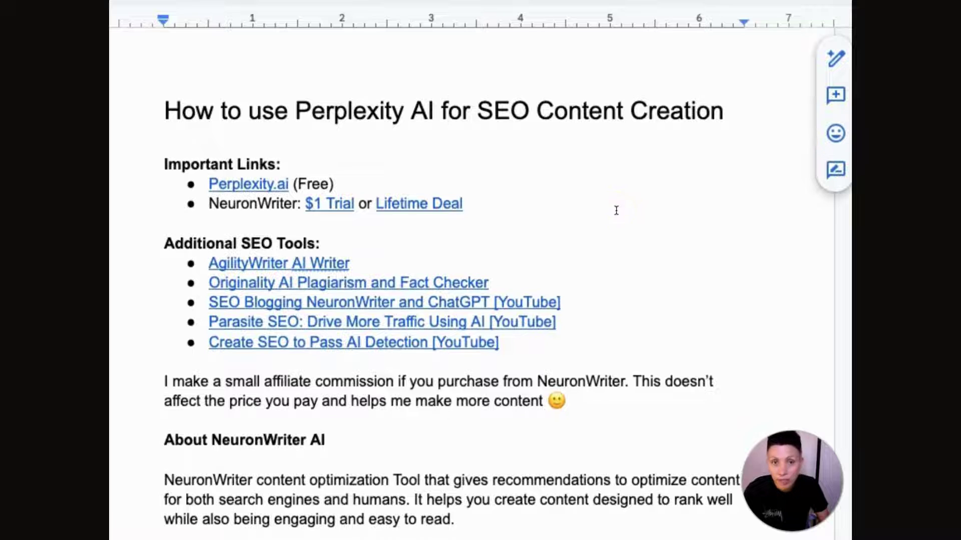
Read the Google Doc guide down to its Step 2 section
click(403, 401)
scroll(401, 402, down, 5)
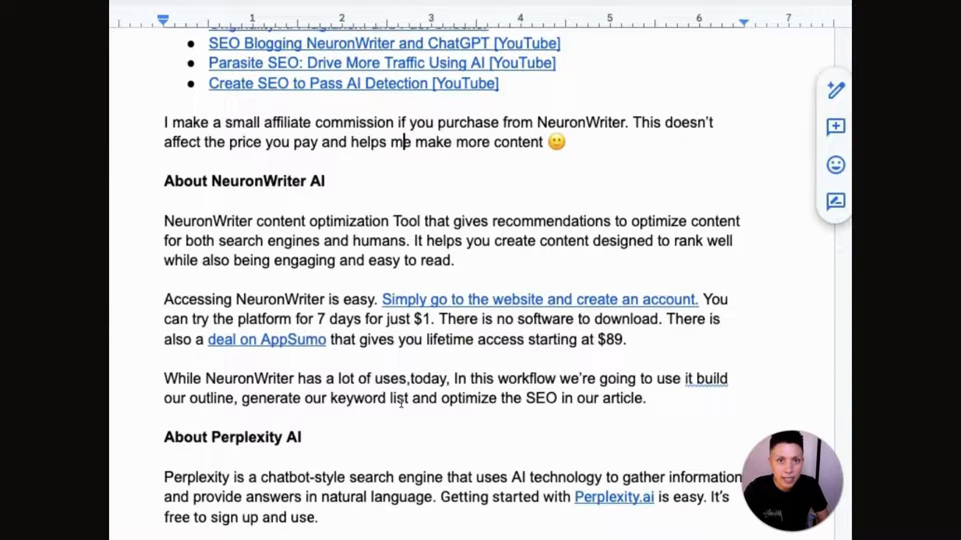
scroll(400, 403, down, 12)
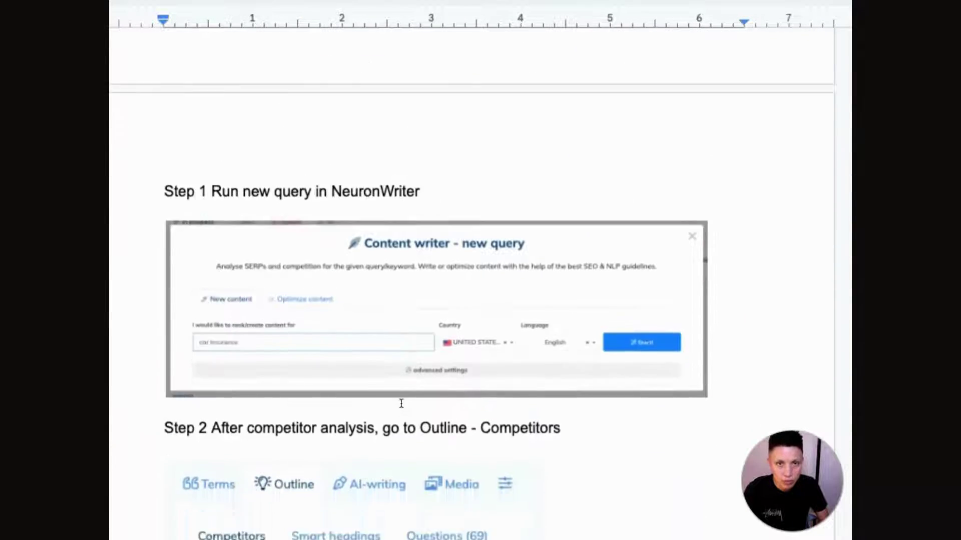
scroll(401, 403, down, 3)
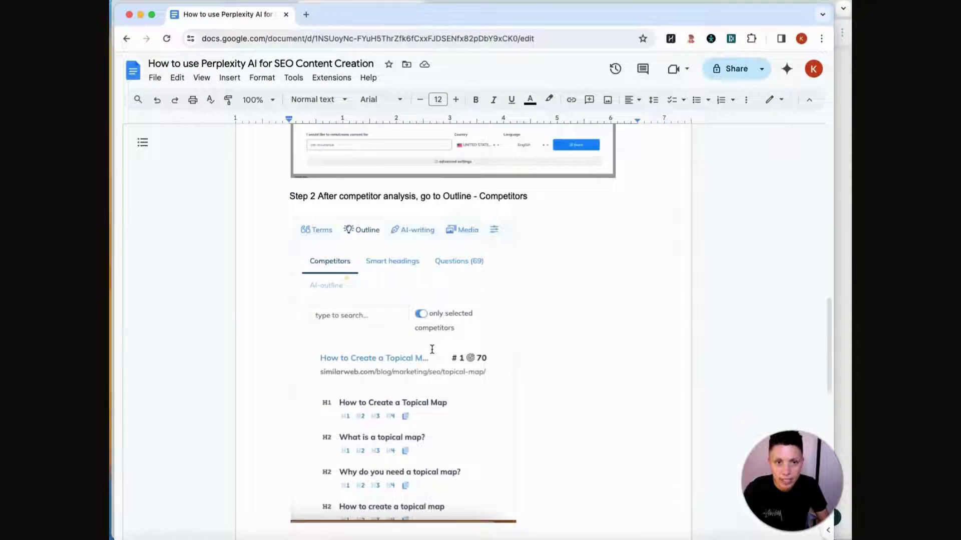
scroll(432, 349, down, 1)
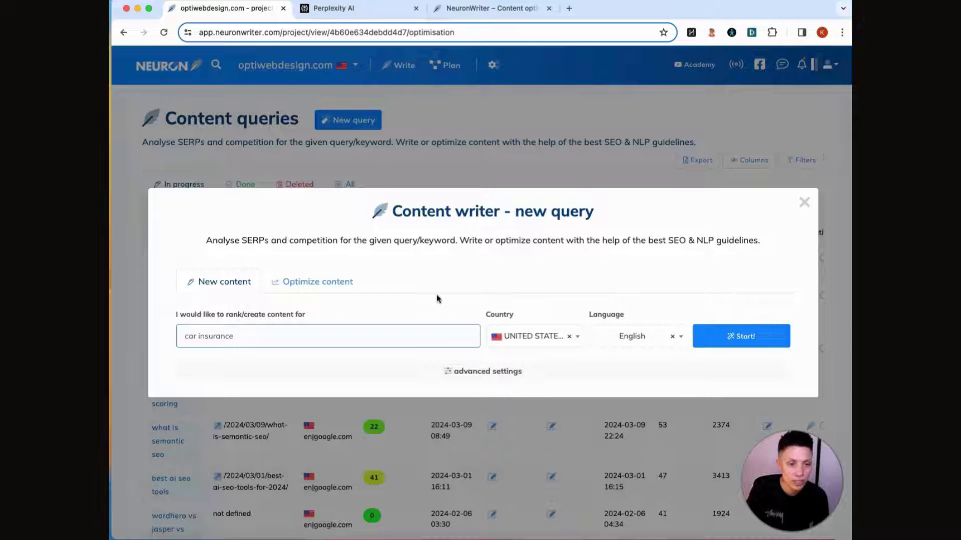
Start a NeuronWriter analysis for 'topical maps' and open the 'topical mapping' query in the editor
click(410, 331)
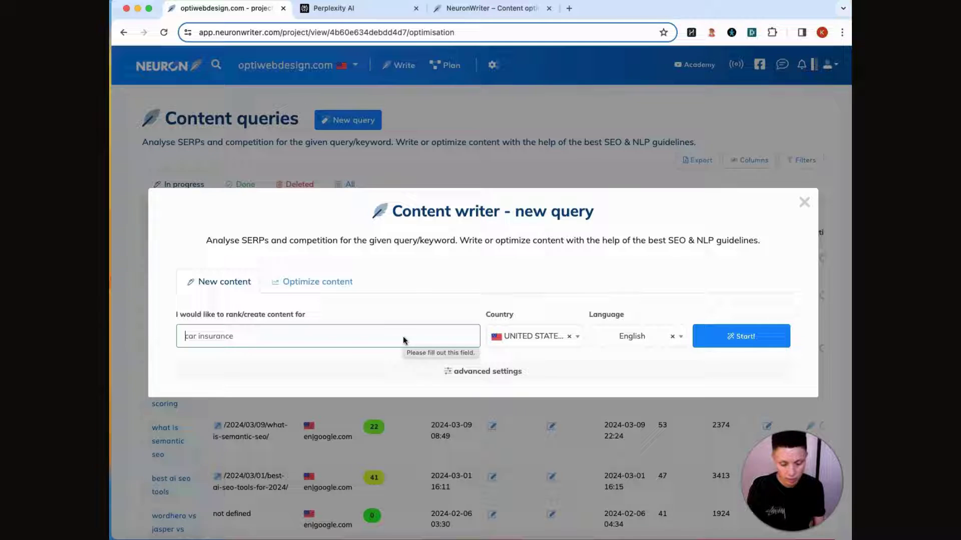
text(topical maps)
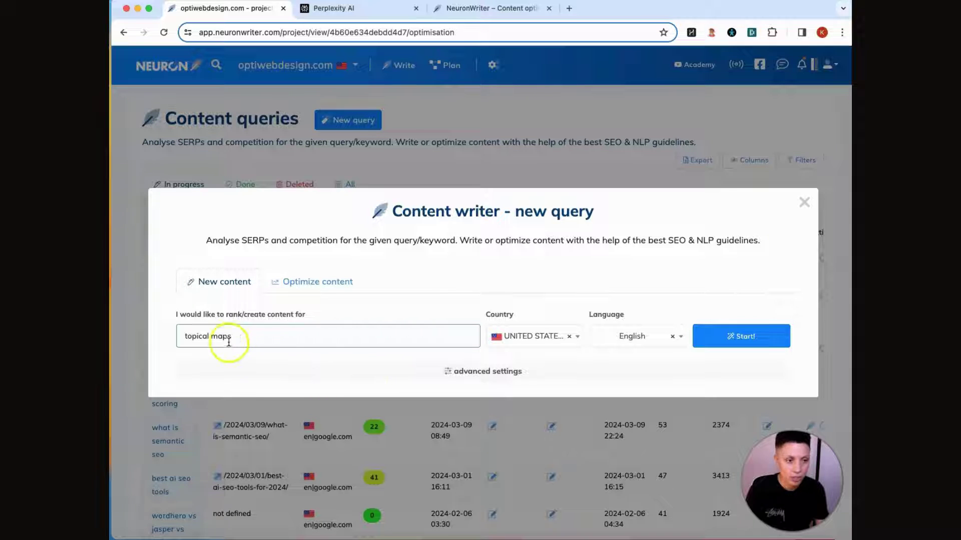
click(739, 337)
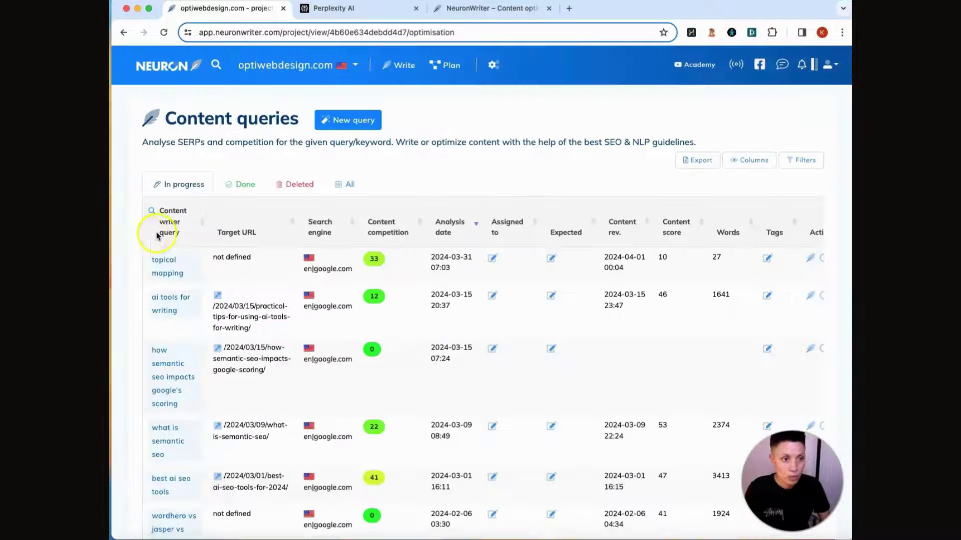
click(167, 267)
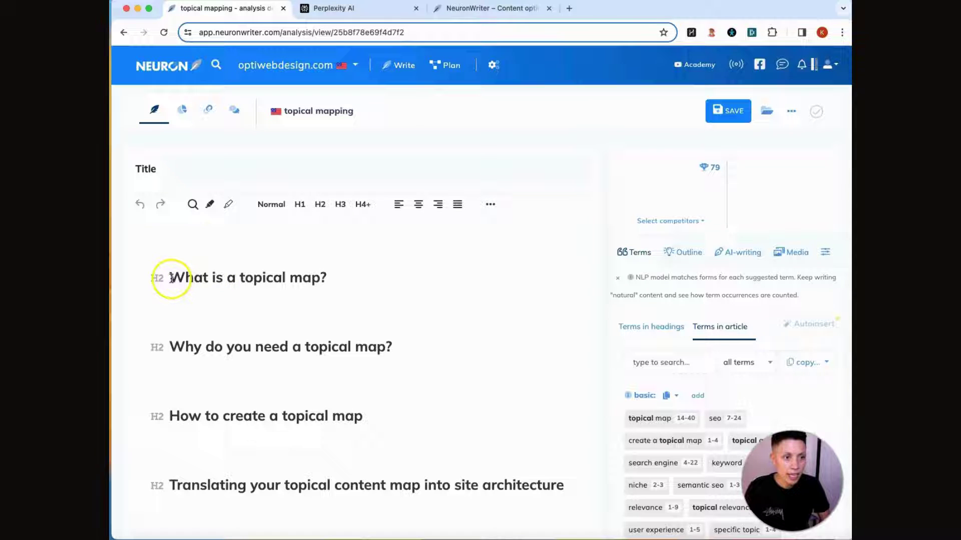
Place the cursor in the 'What is a topical map?' H2, then view the competition analysis scoring 33
click(172, 278)
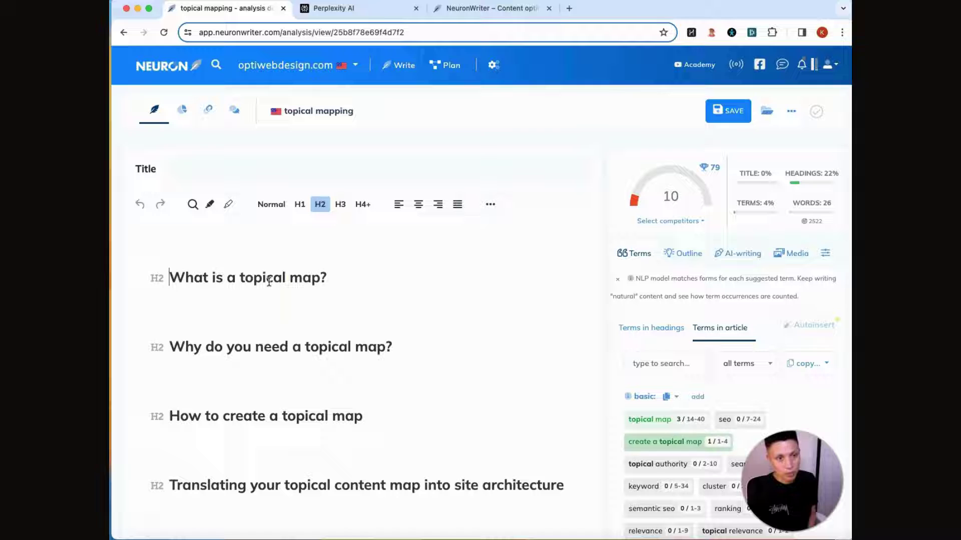
click(286, 112)
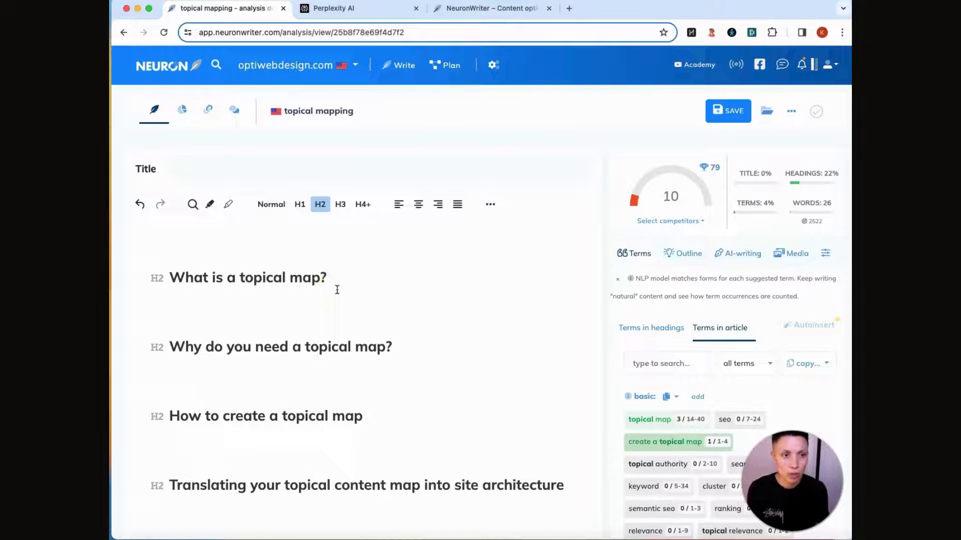
click(184, 112)
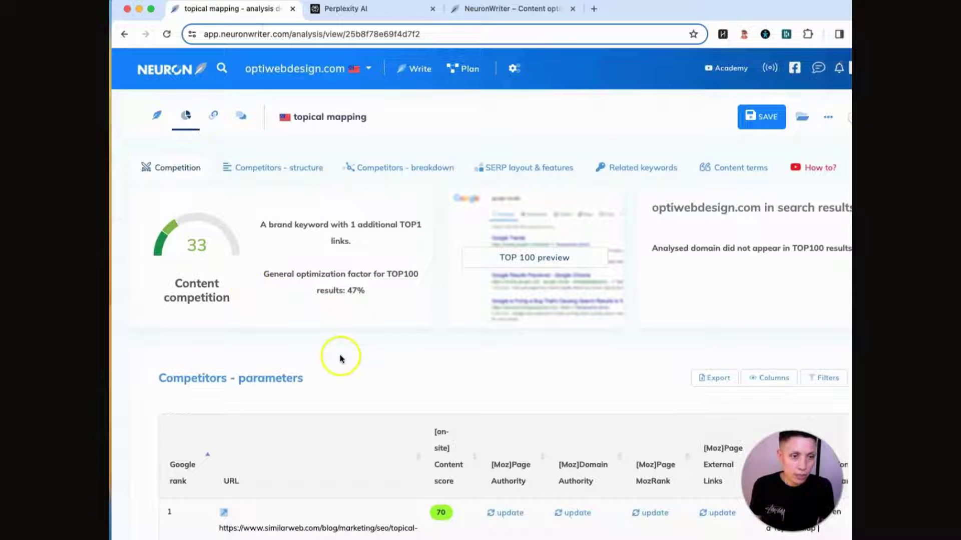
Review the Competitors - parameters table for the 'topical mapping' query
scroll(340, 355, down, 1)
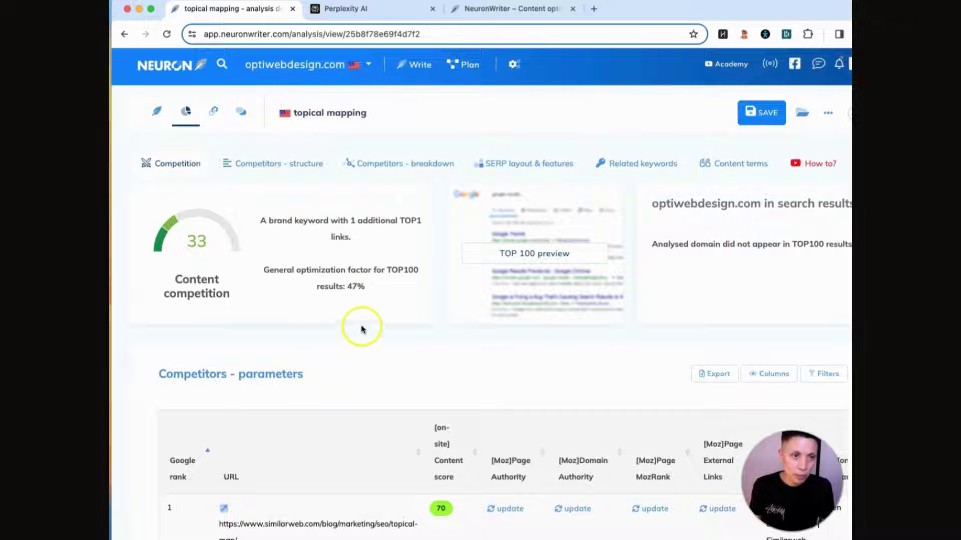
scroll(361, 330, down, 6)
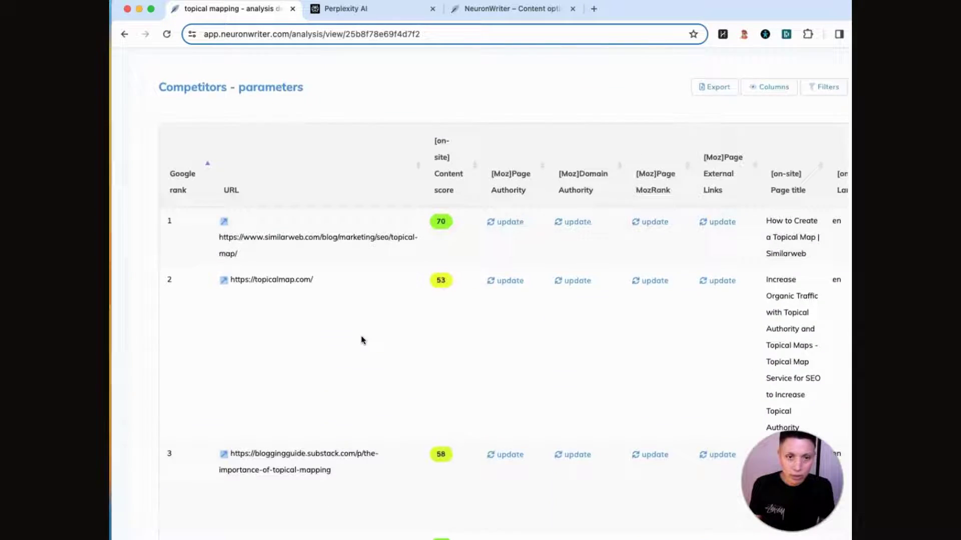
scroll(362, 340, down, 4)
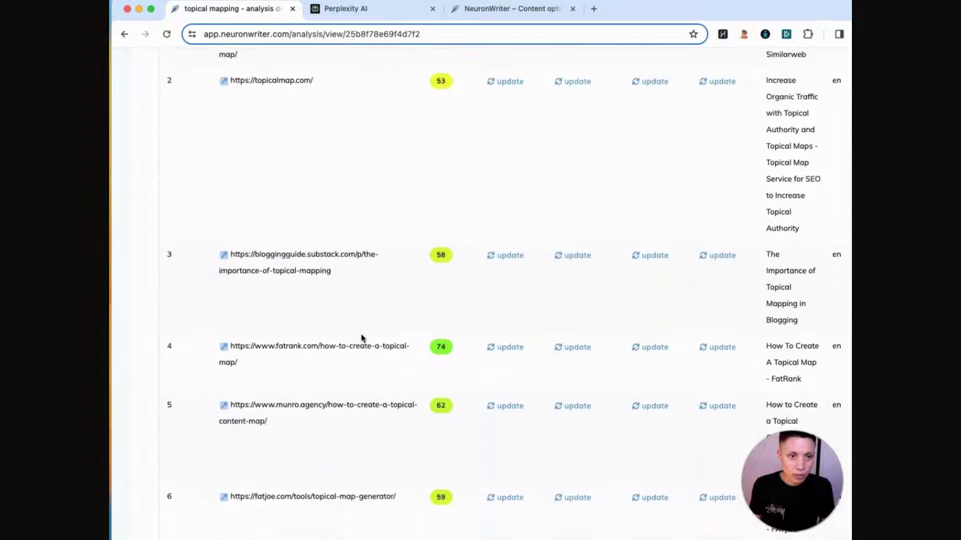
scroll(362, 338, down, 8)
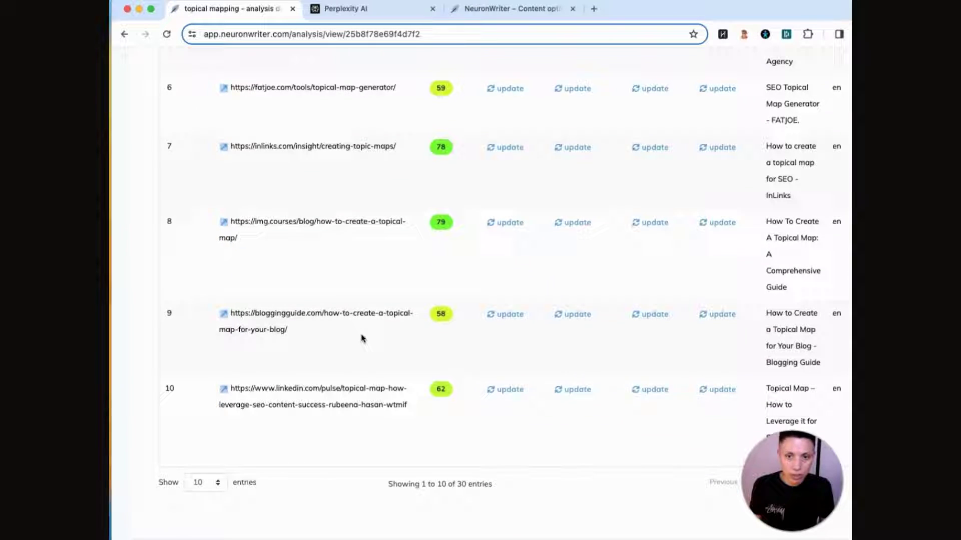
scroll(361, 338, up, 17)
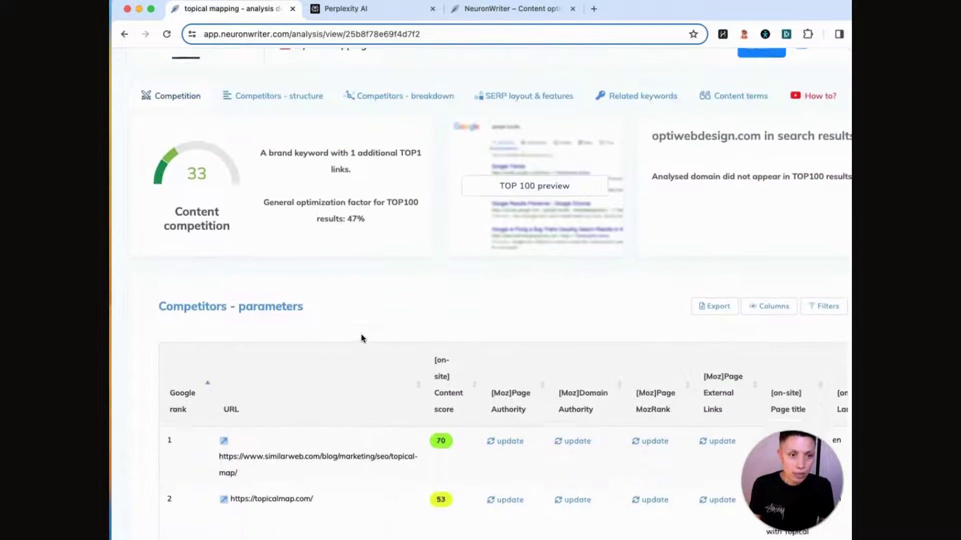
scroll(361, 339, down, 3)
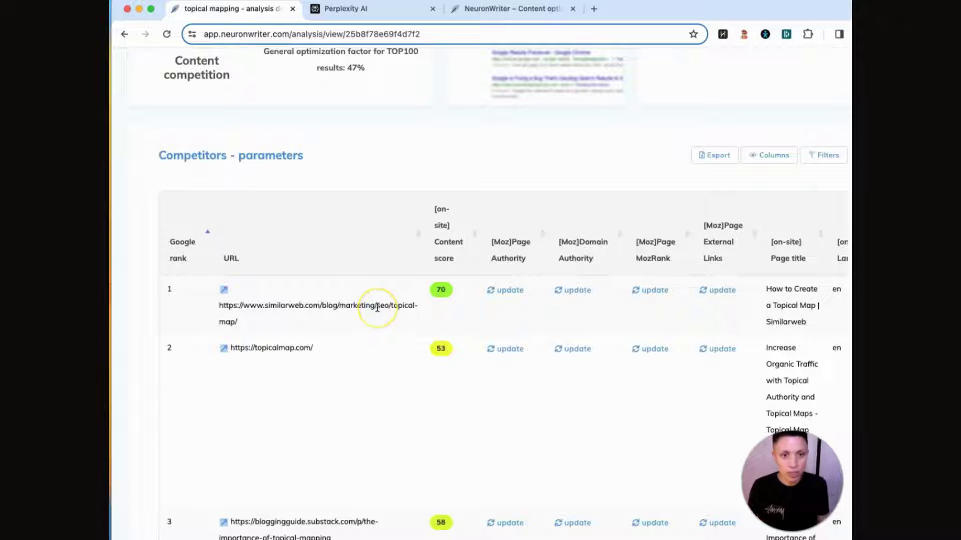
scroll(377, 307, up, 5)
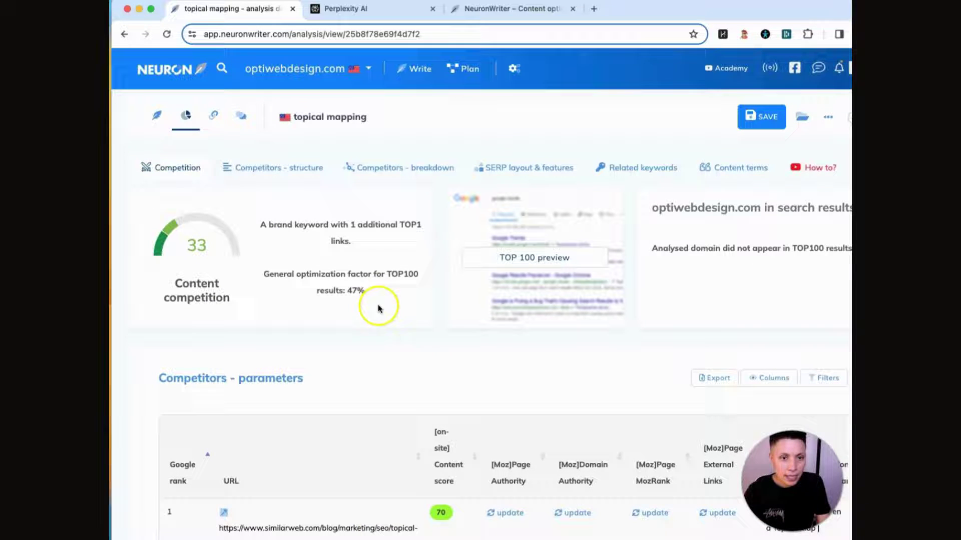
Browse the Competitors - structure outlines, including Similarweb's H1–H3 headings down to its FAQs
click(245, 168)
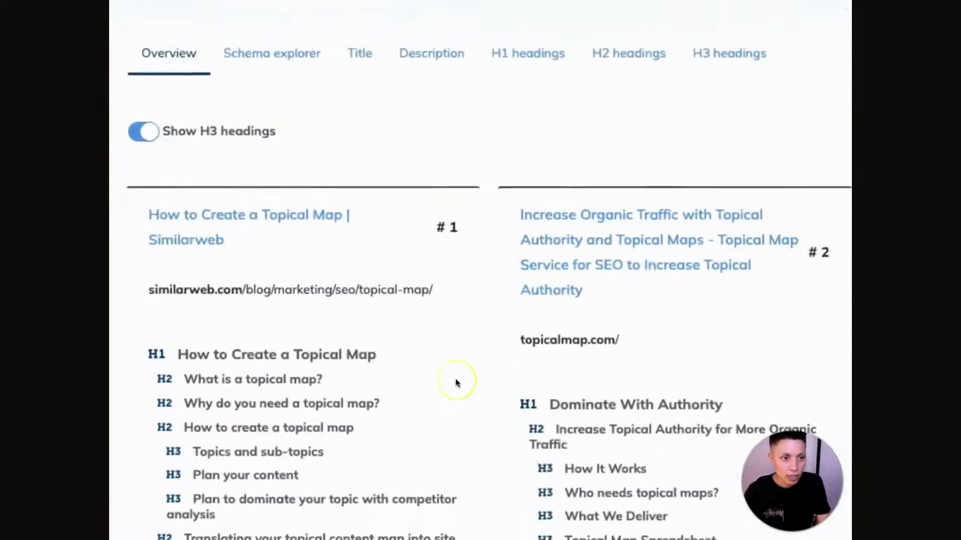
scroll(498, 394, down, 10)
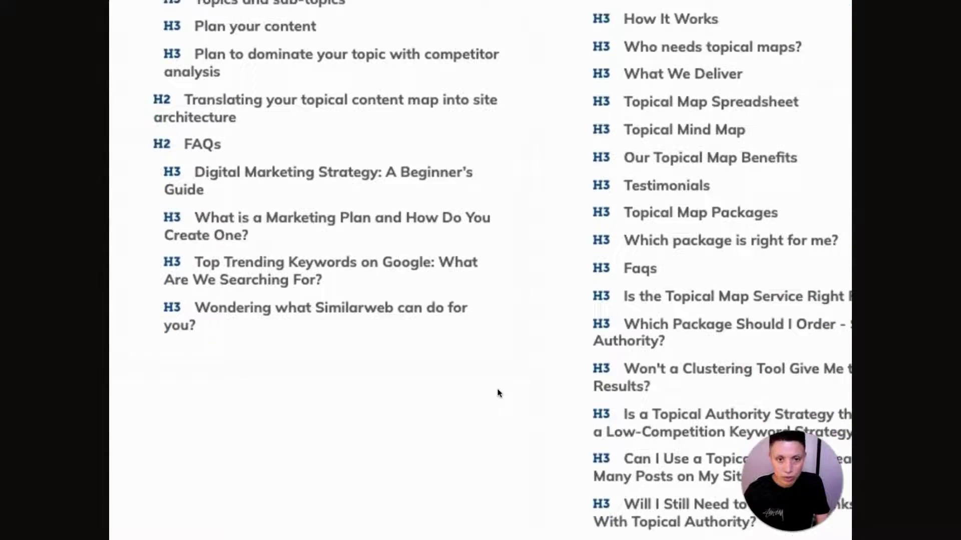
scroll(498, 393, up, 8)
click(399, 312)
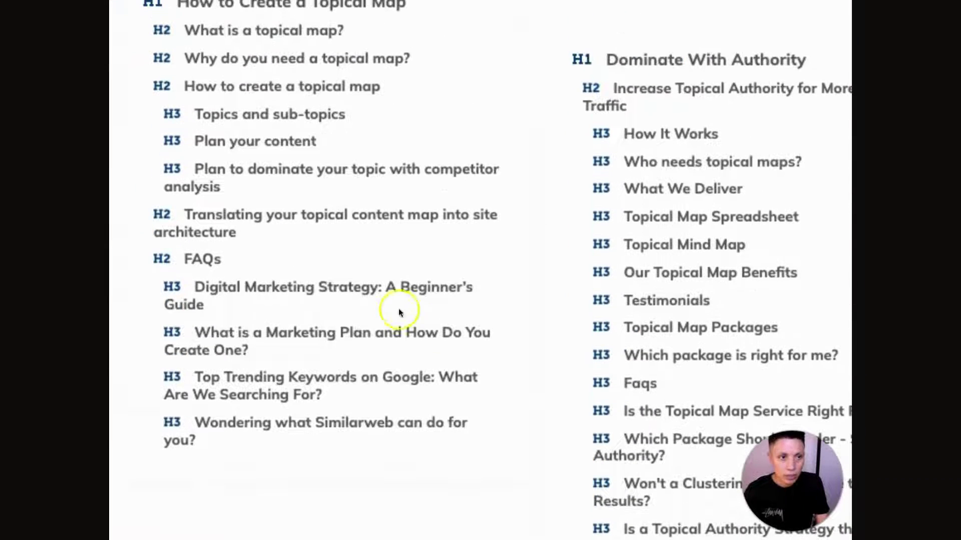
Review which media, iframes, tables and forms the 30 ranking pages use under SERP layout & features
scroll(551, 519, down, 2)
scroll(551, 519, up, 1)
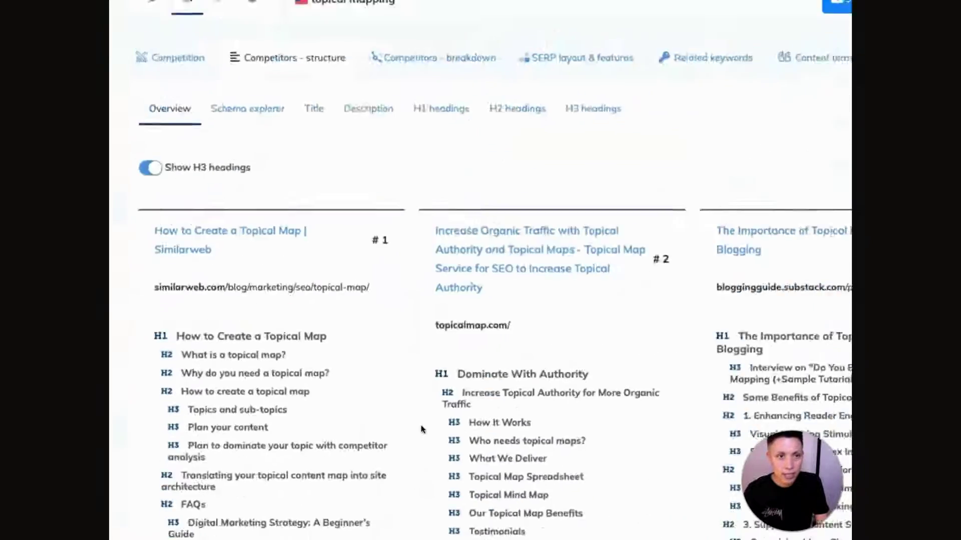
click(416, 57)
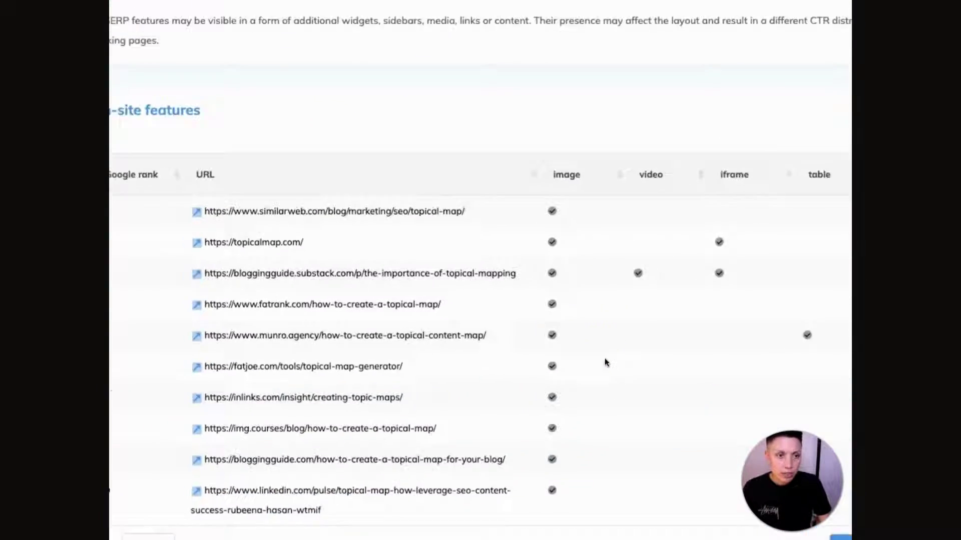
scroll(475, 275, down, 1)
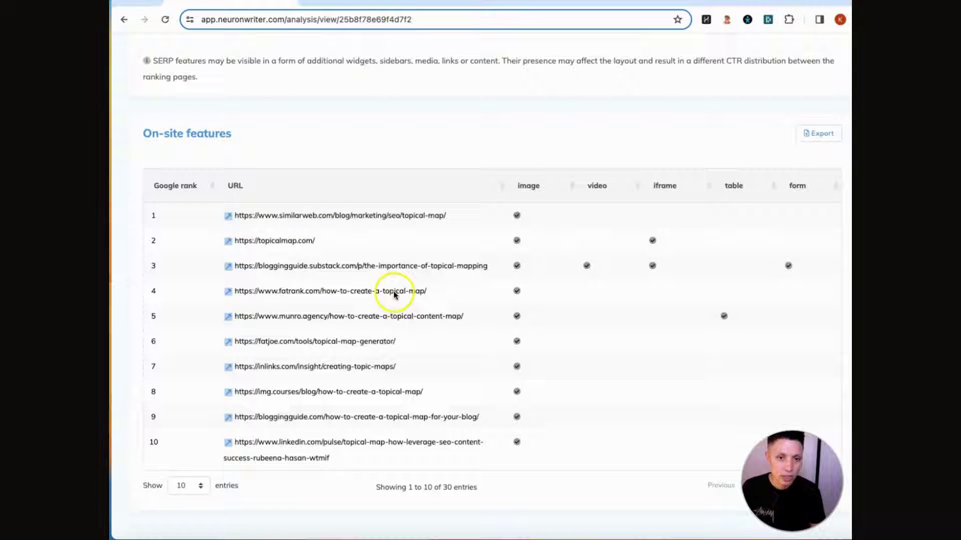
scroll(393, 299, up, 5)
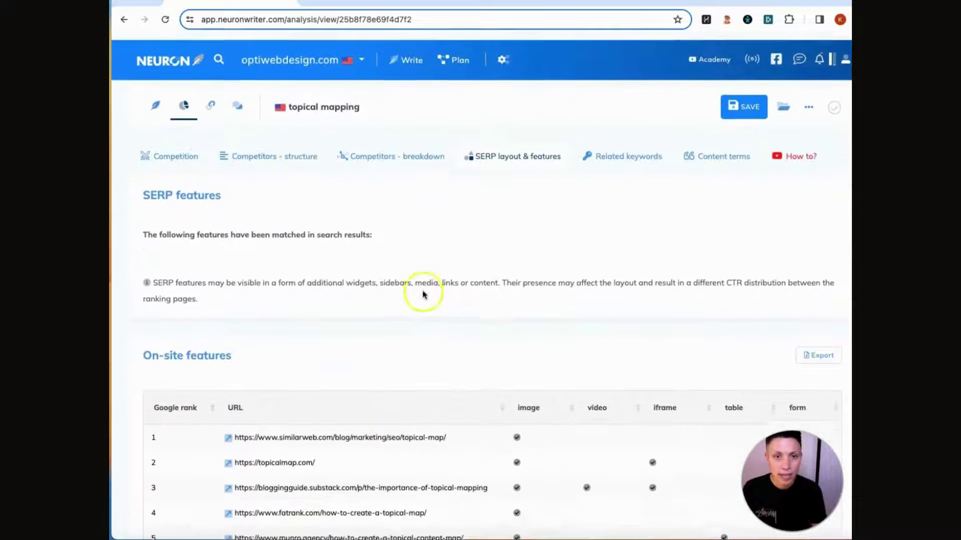
Scroll through the Content terms table, led by 'topical map' with importance 100
click(709, 155)
scroll(541, 258, down, 1)
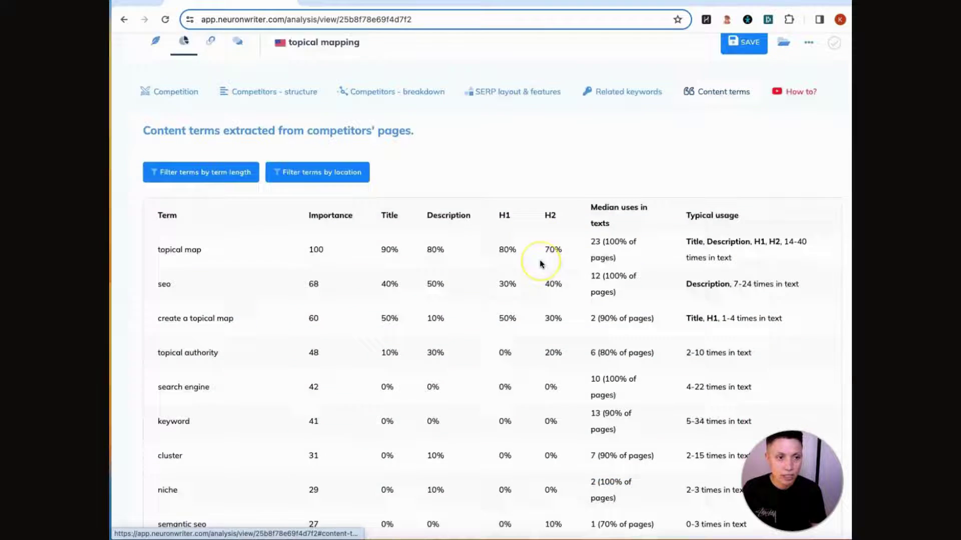
scroll(540, 263, down, 3)
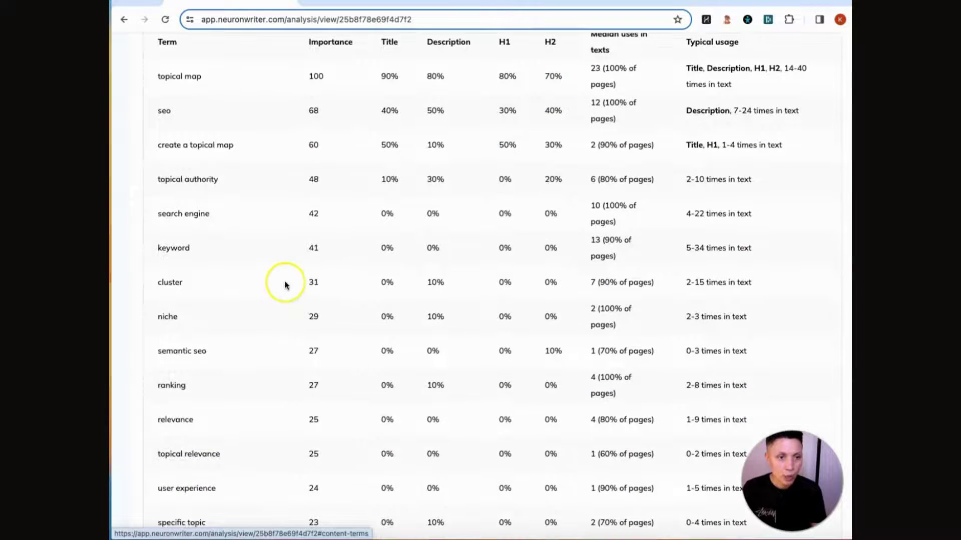
scroll(285, 286, down, 5)
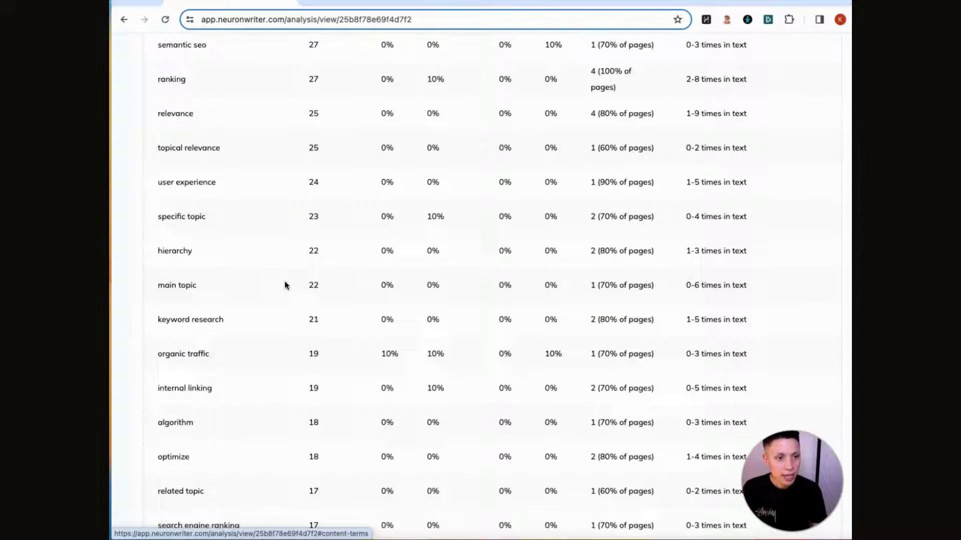
scroll(286, 286, down, 7)
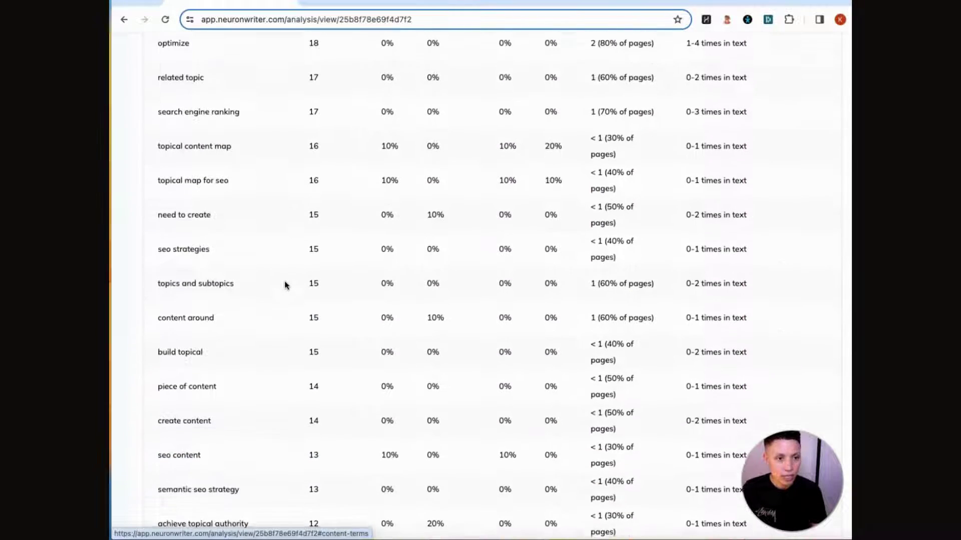
scroll(285, 285, down, 3)
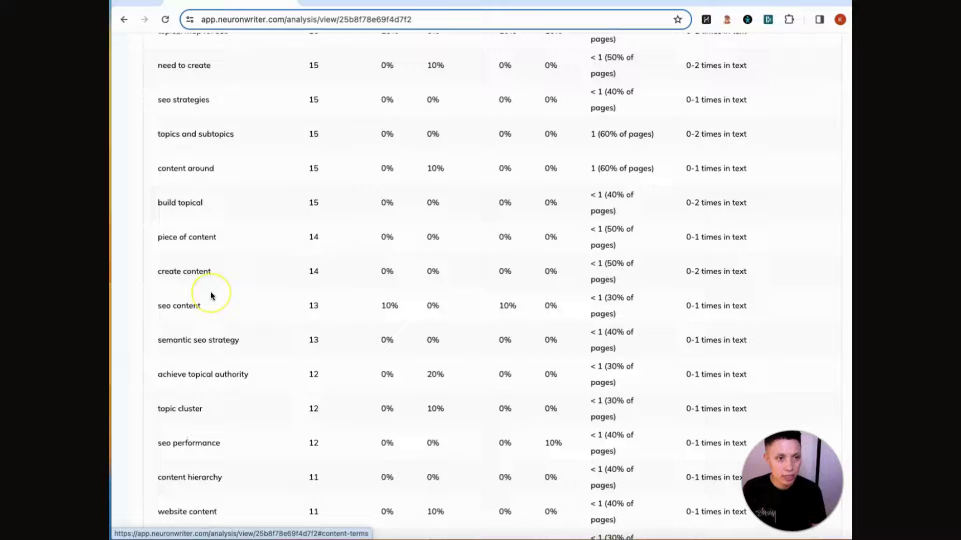
scroll(210, 296, up, 7)
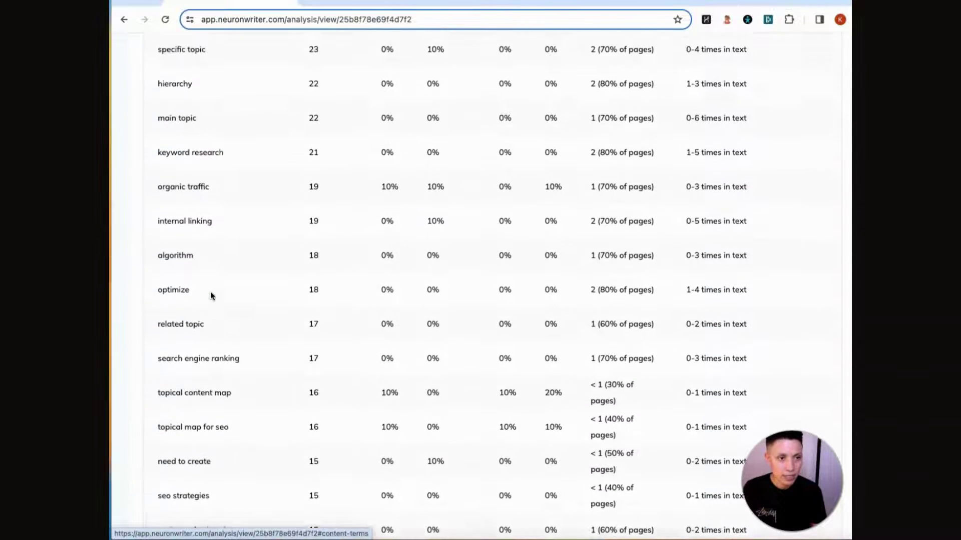
scroll(210, 296, up, 9)
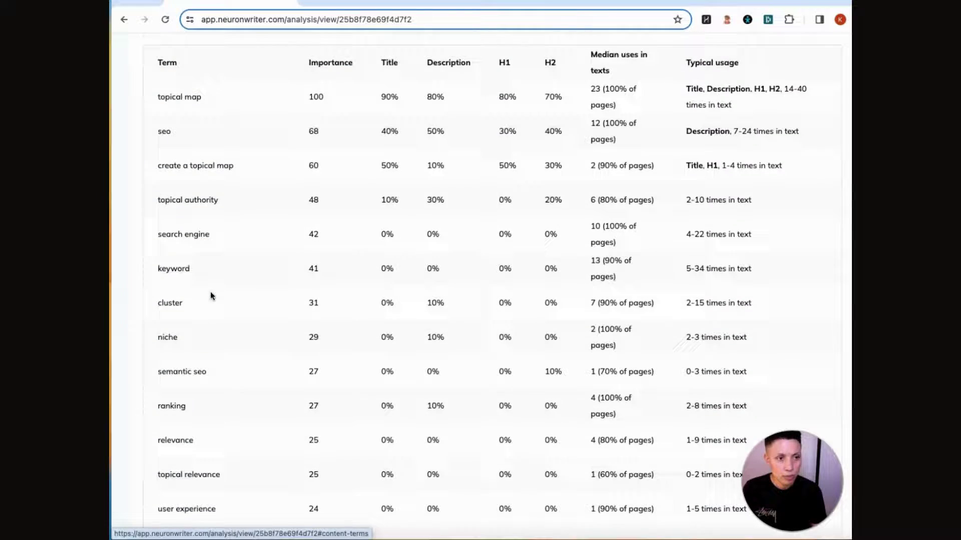
scroll(211, 295, up, 2)
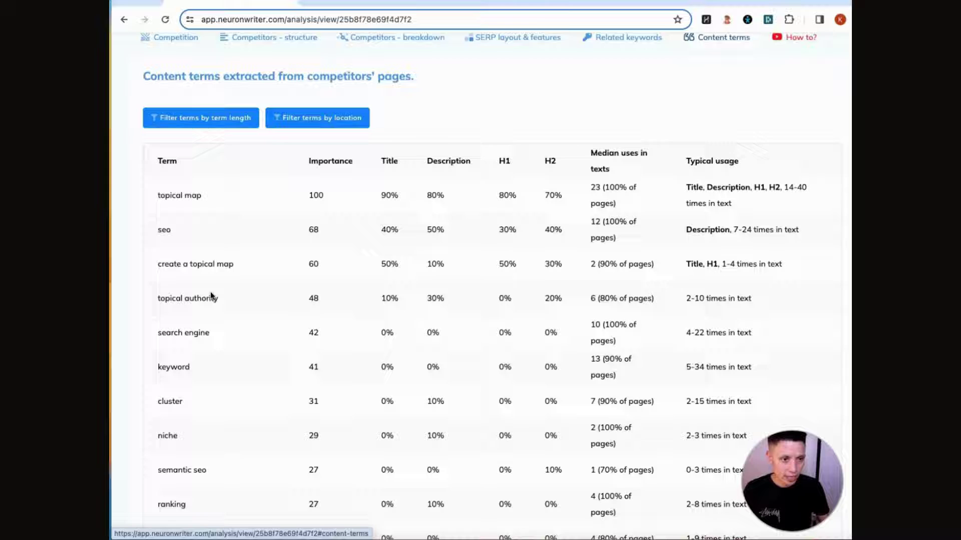
Scan the editor's term suggestions, such as topical map 14–40 times and seo 7–24 times
scroll(210, 295, down, 2)
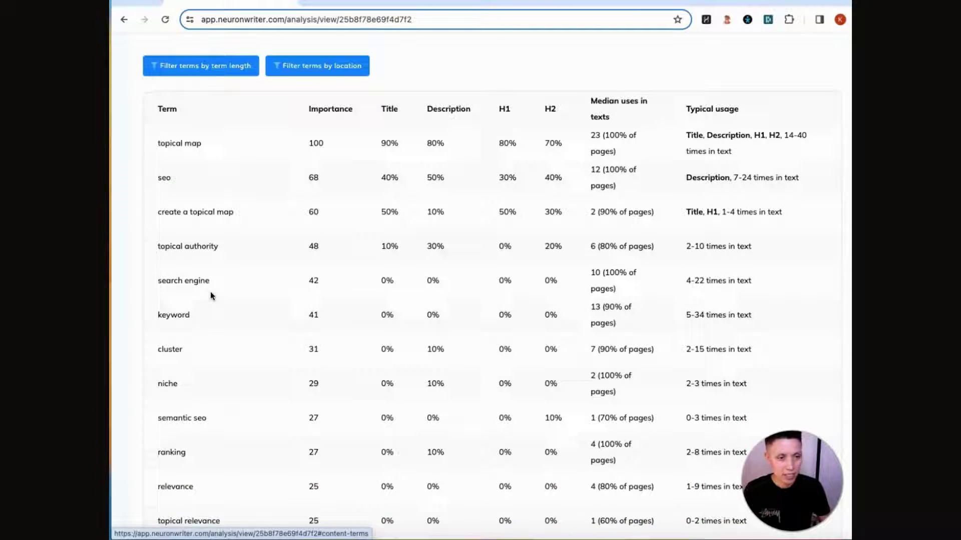
scroll(210, 296, down, 10)
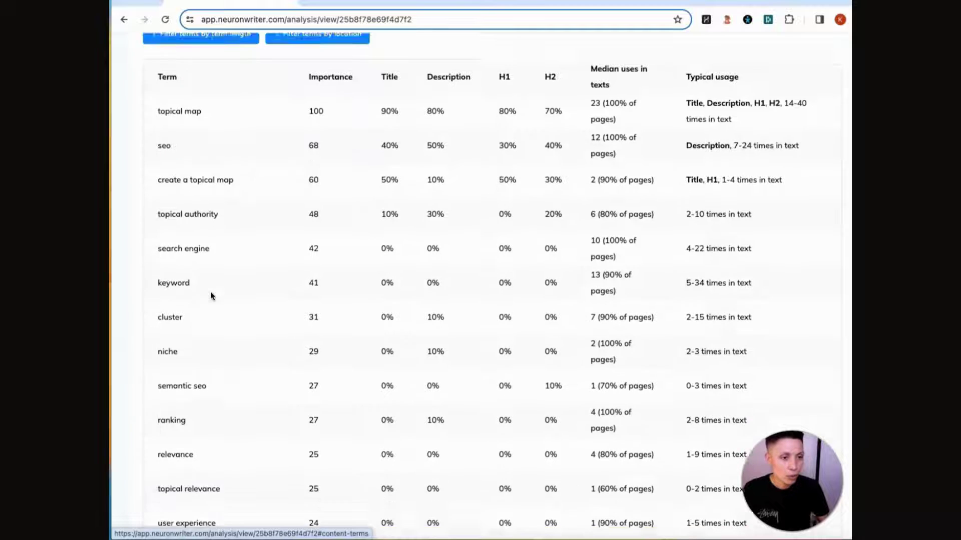
scroll(210, 295, down, 14)
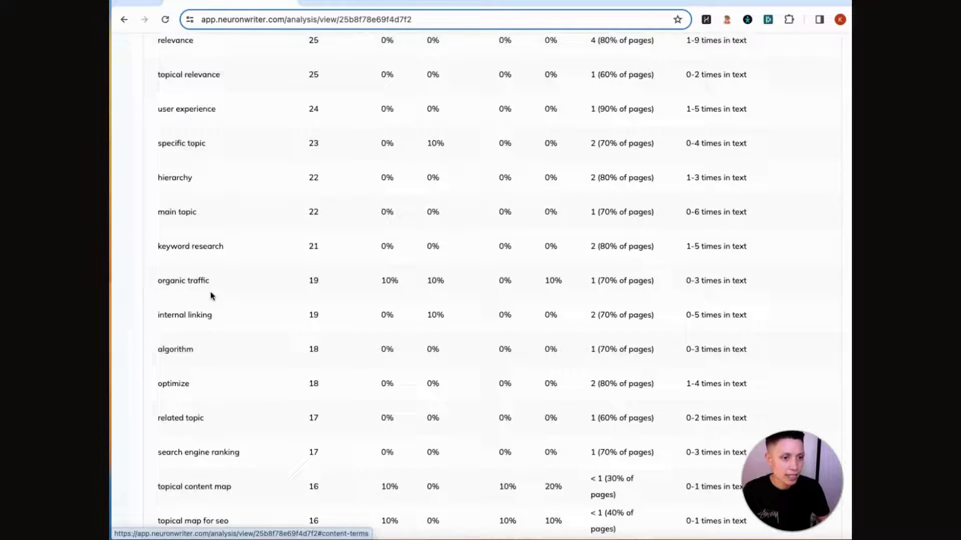
scroll(210, 293, down, 10)
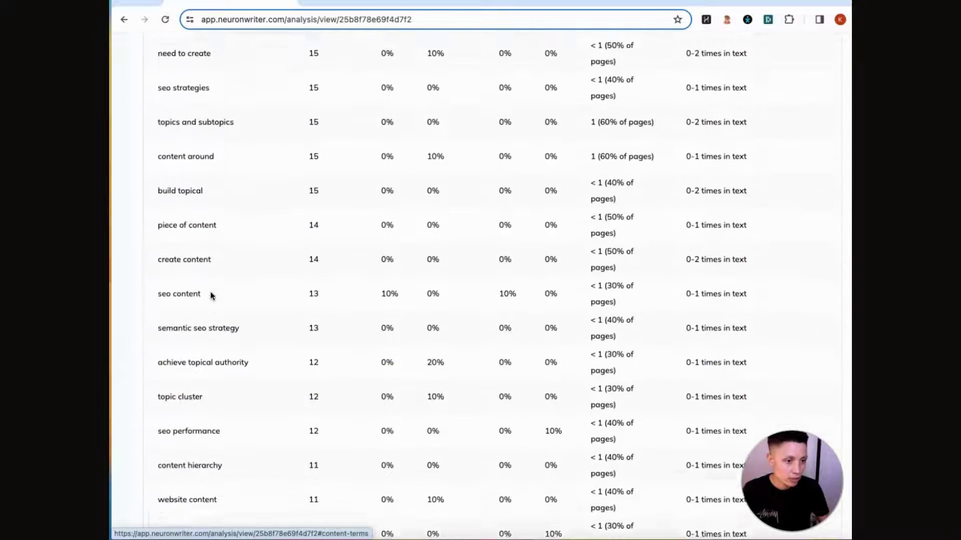
scroll(210, 291, down, 4)
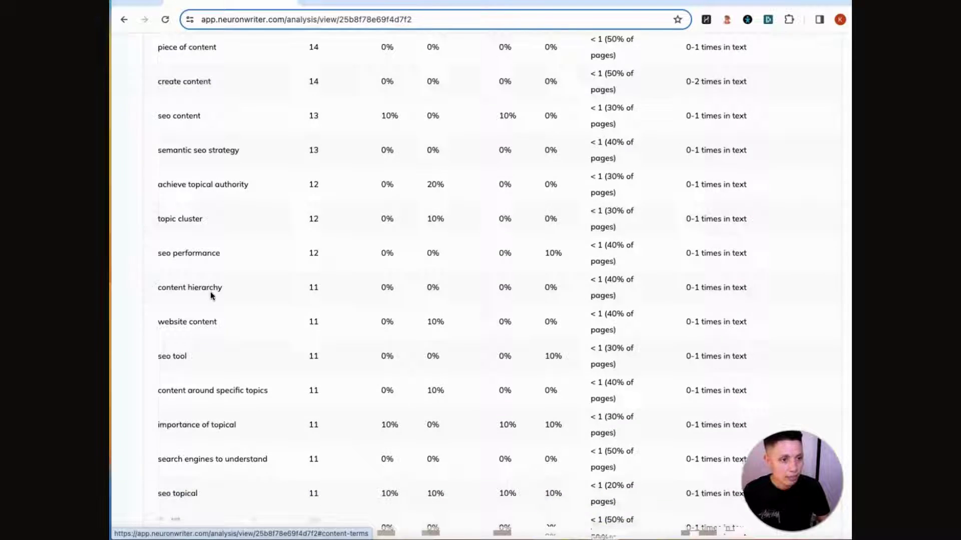
scroll(211, 291, up, 20)
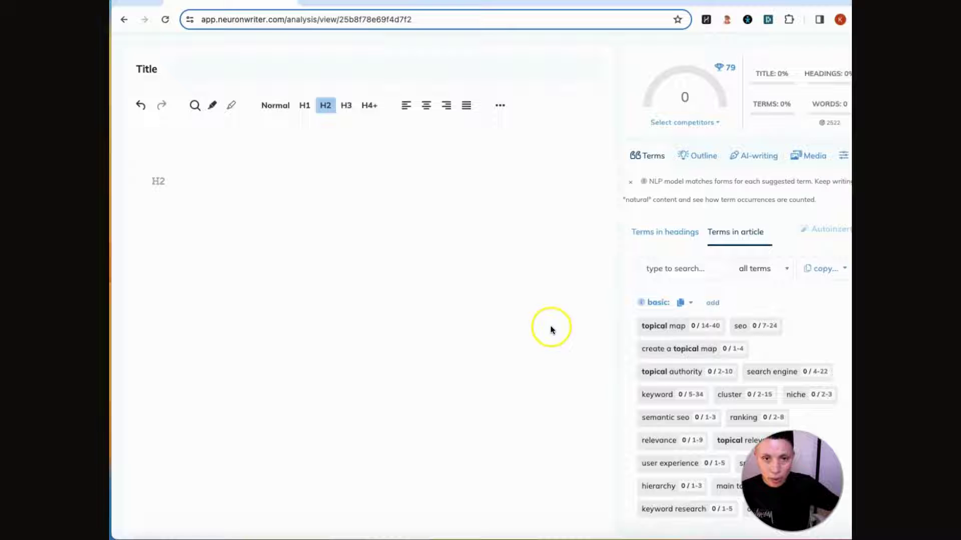
scroll(740, 160, up, 1)
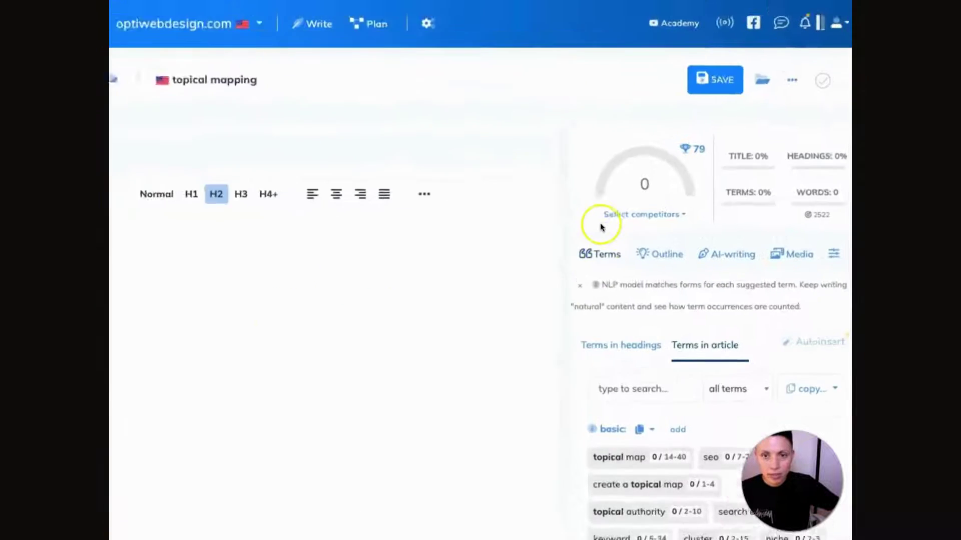
scroll(709, 183, down, 1)
scroll(709, 183, up, 1)
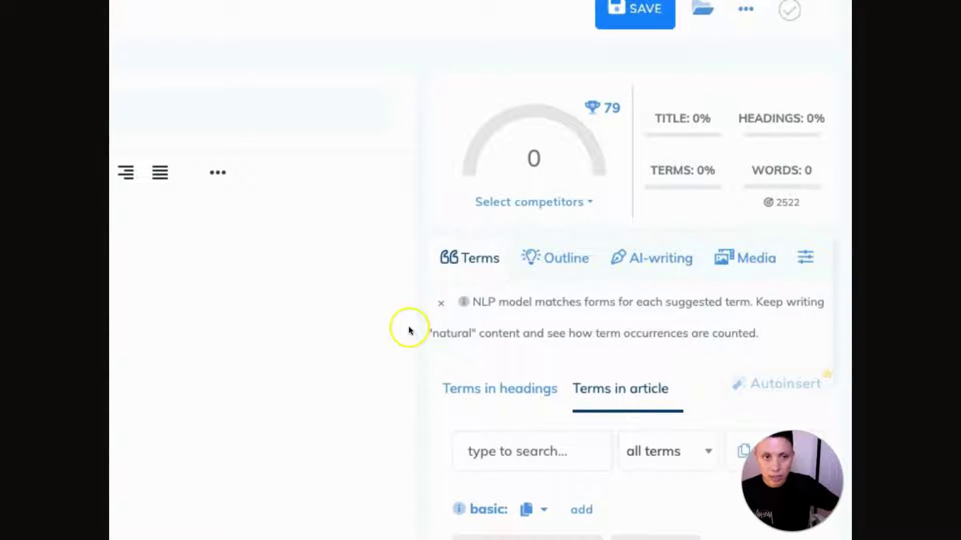
scroll(409, 328, down, 4)
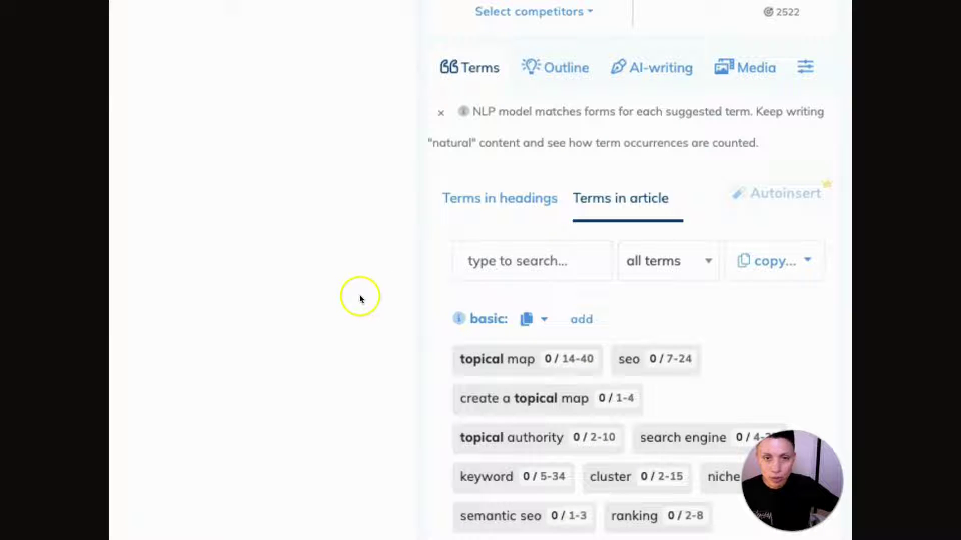
scroll(392, 128, down, 4)
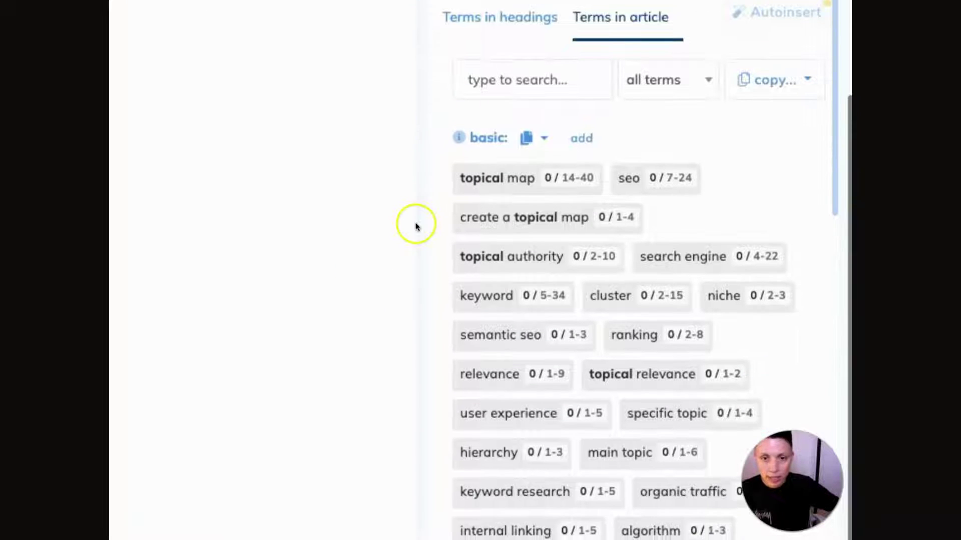
scroll(500, 291, down, 7)
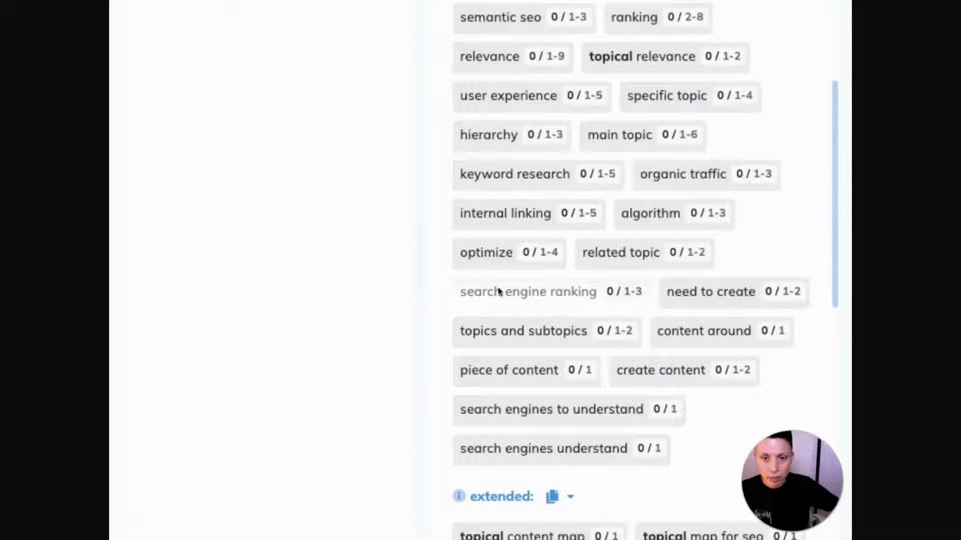
scroll(498, 292, down, 6)
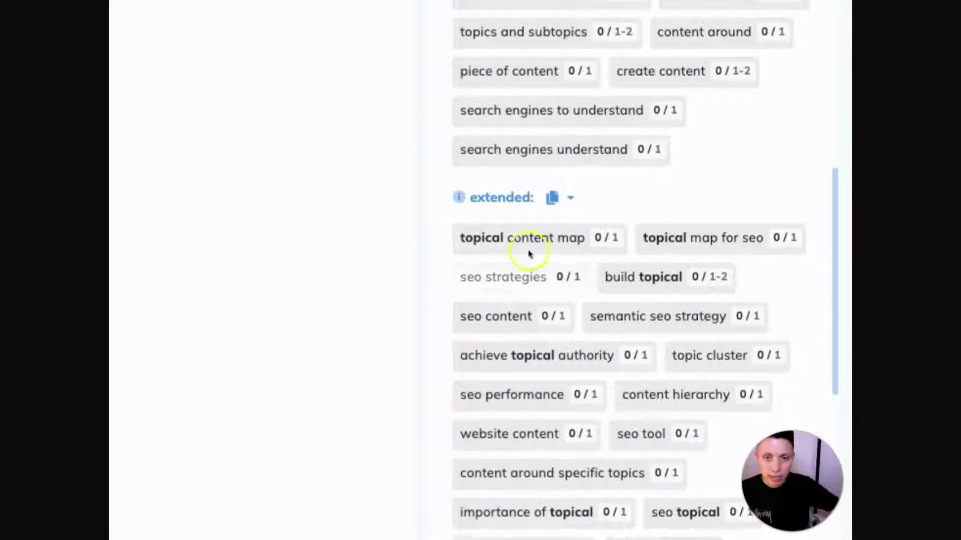
mouse_move(597, 241)
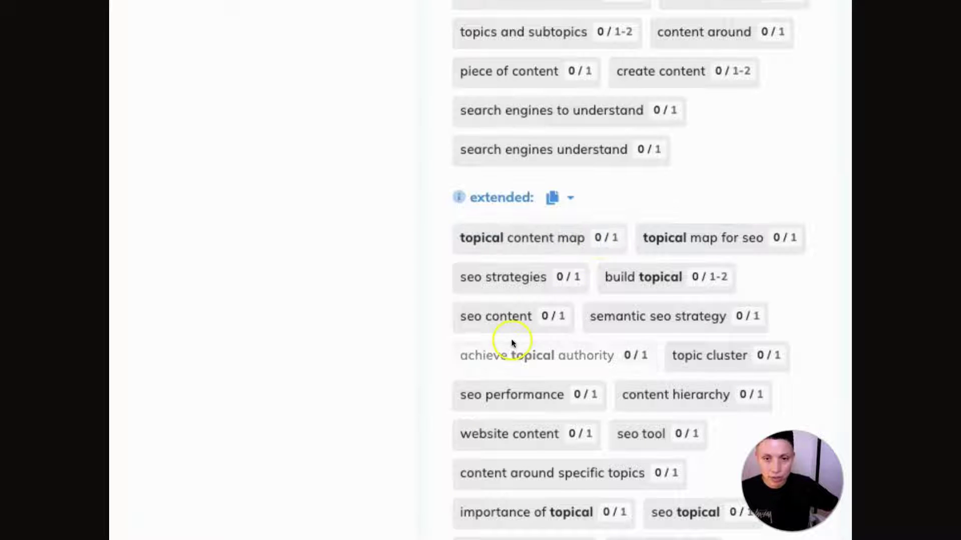
scroll(520, 363, up, 1)
scroll(520, 364, up, 15)
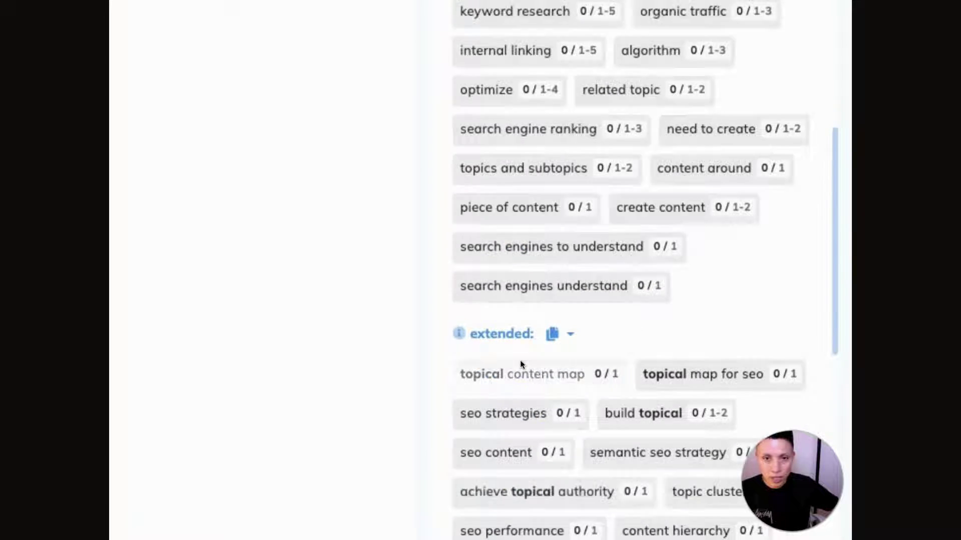
Show the Outline tab and browse the Similarweb article's competitor headings, starting 'How to Create a Topical Map'
click(559, 254)
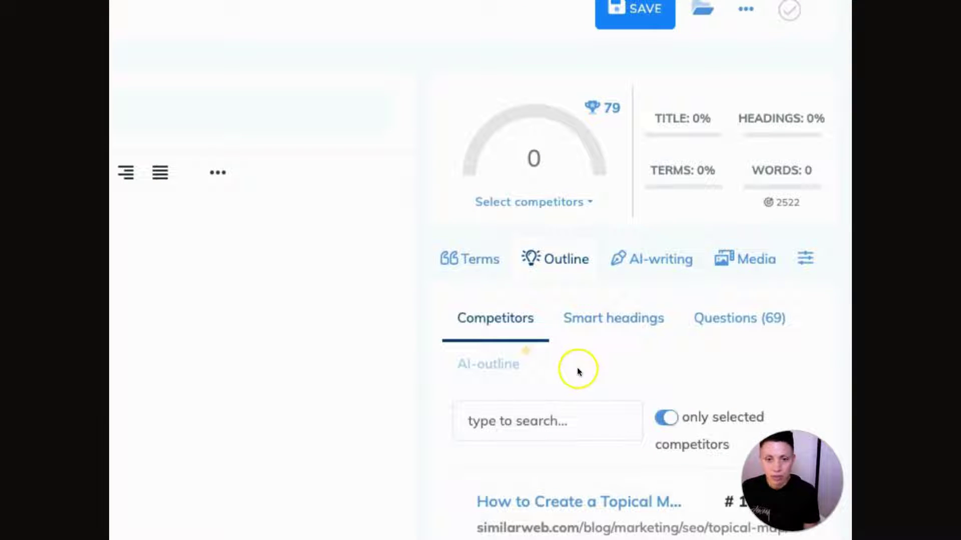
scroll(446, 408, down, 5)
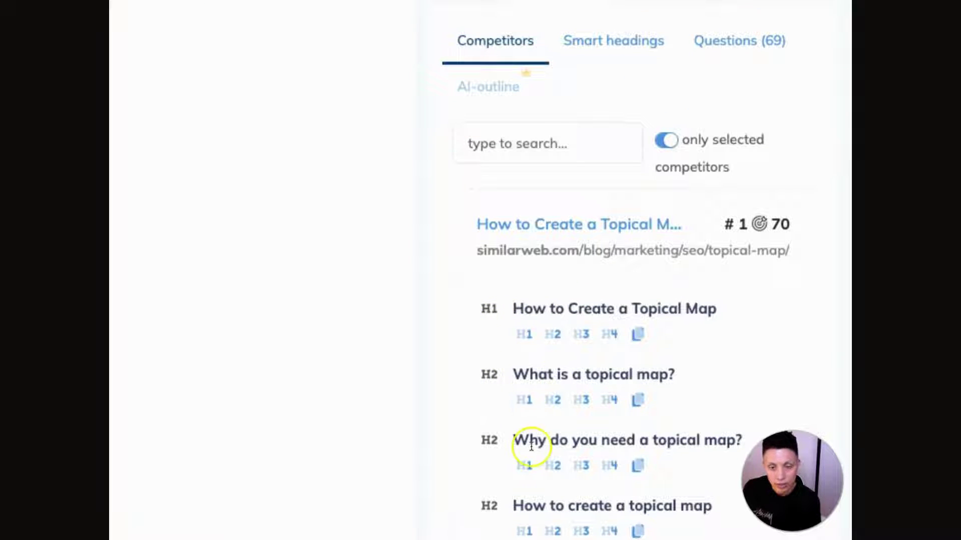
scroll(531, 447, down, 6)
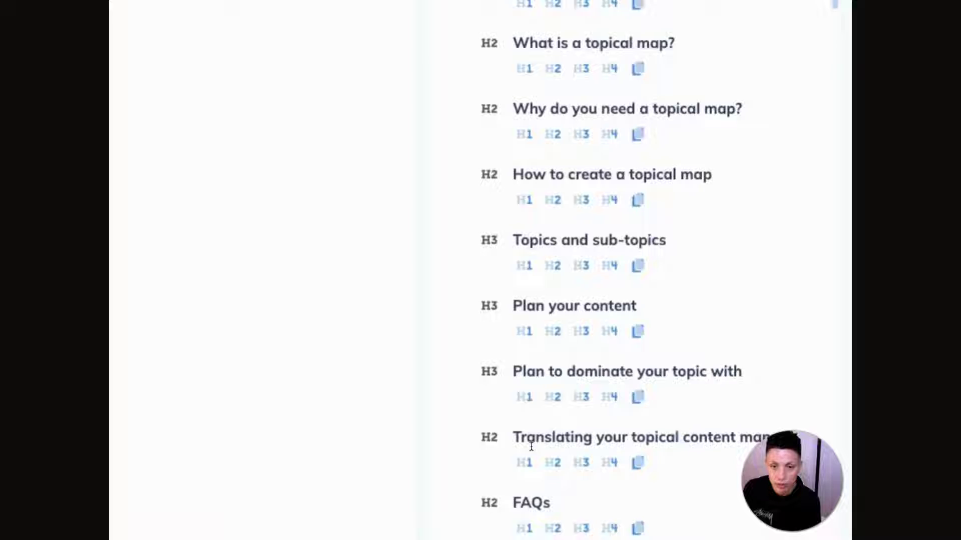
scroll(531, 447, down, 5)
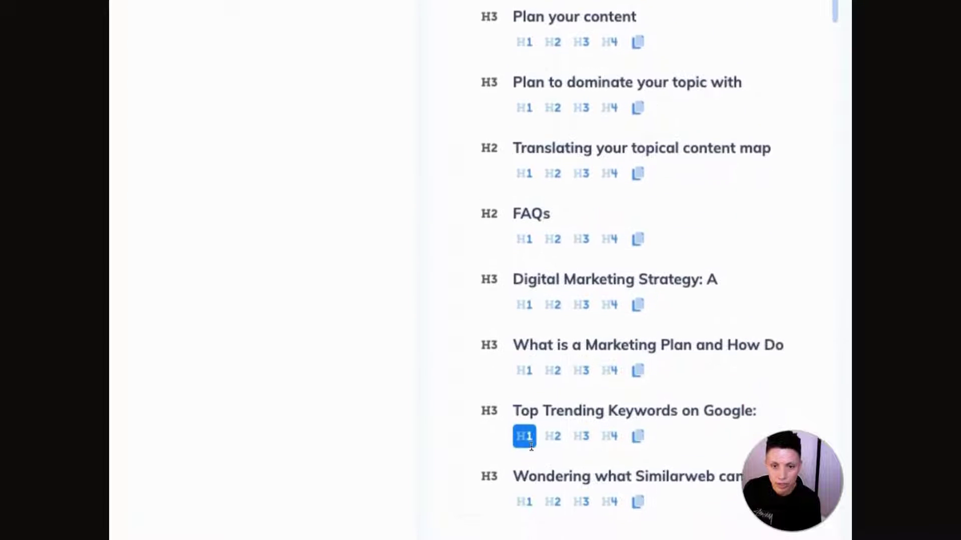
scroll(532, 447, down, 3)
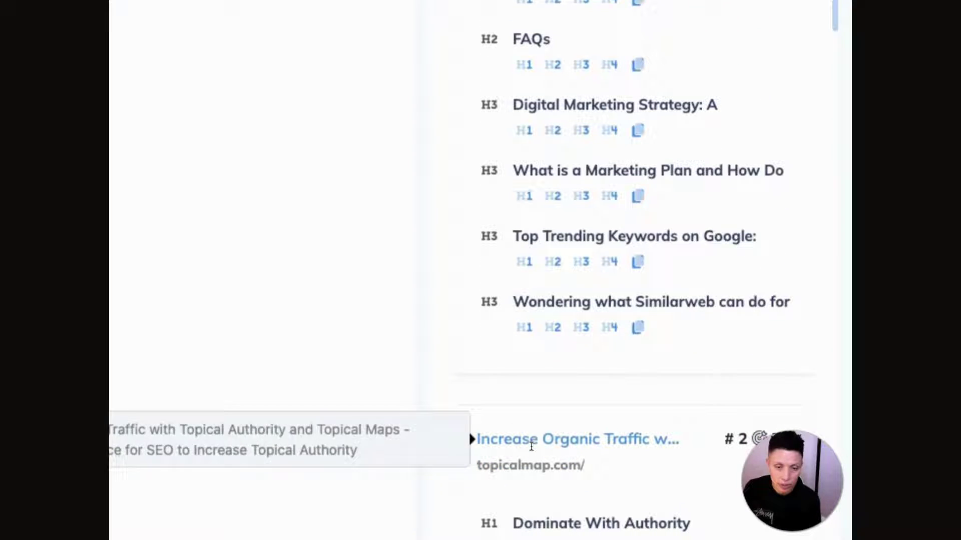
scroll(531, 446, up, 15)
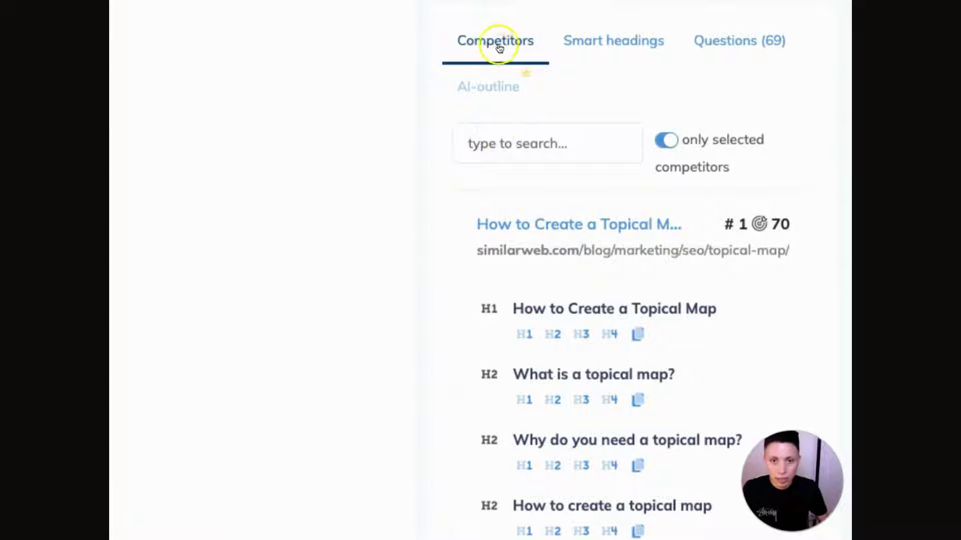
scroll(484, 275, up, 3)
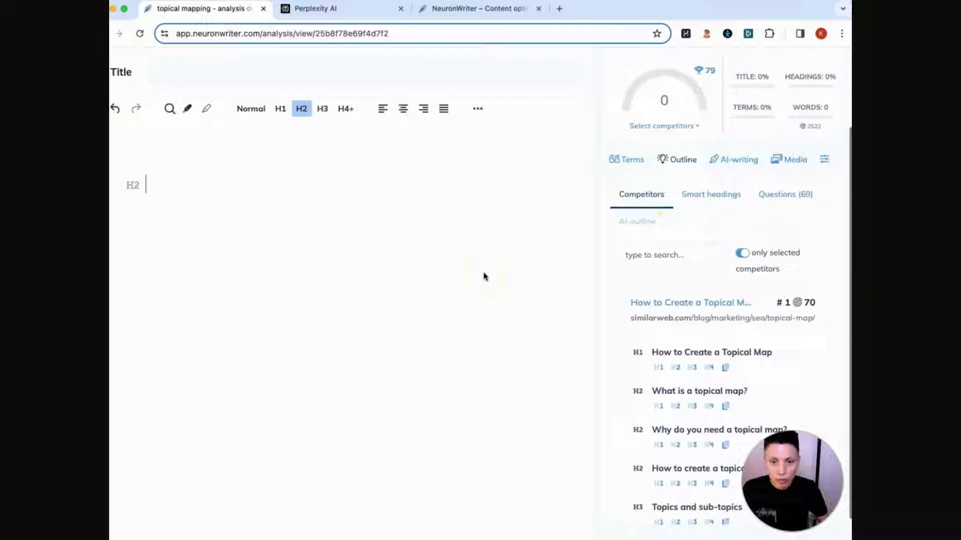
scroll(484, 276, down, 1)
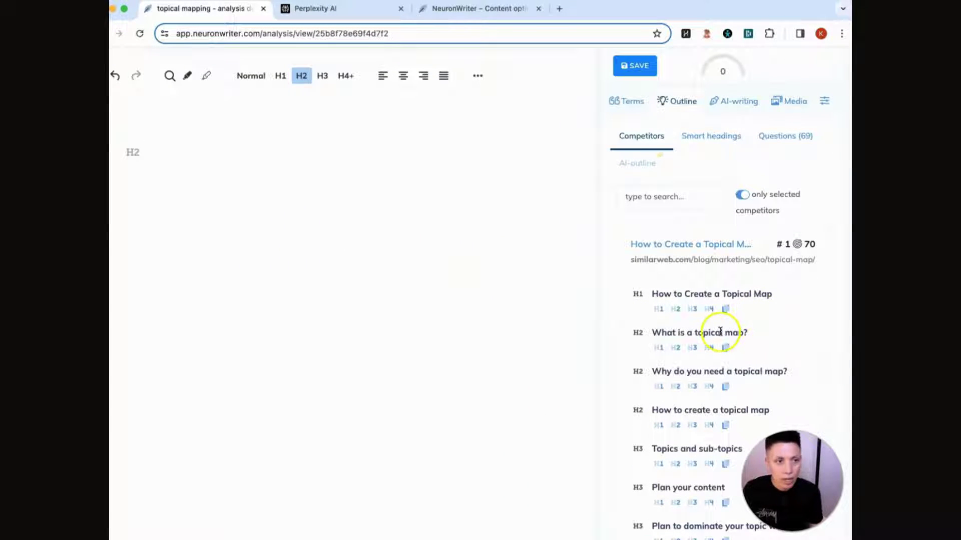
Insert H2 headings 'What is a topical map?', 'Why do you need a topical map?' and 'How to create a topical map'
click(675, 348)
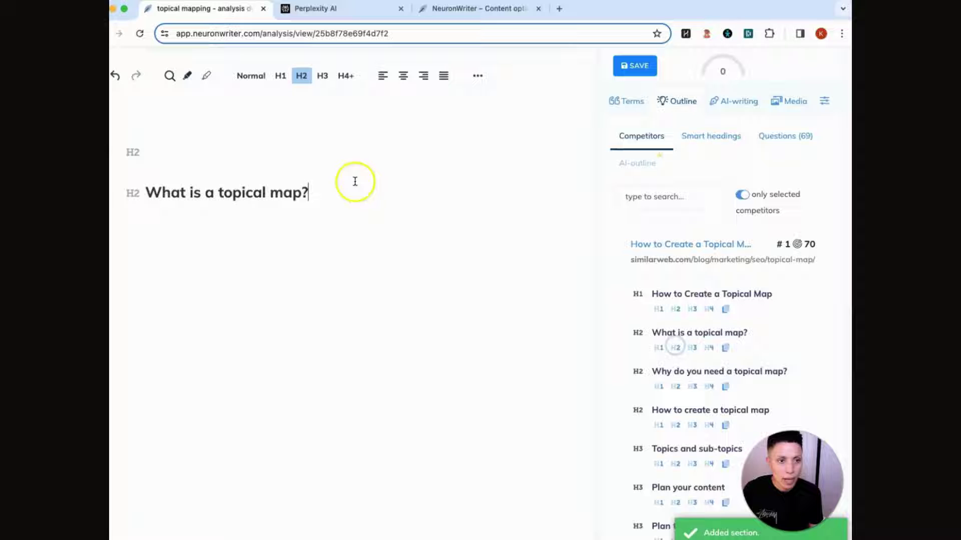
key(BackSpace)
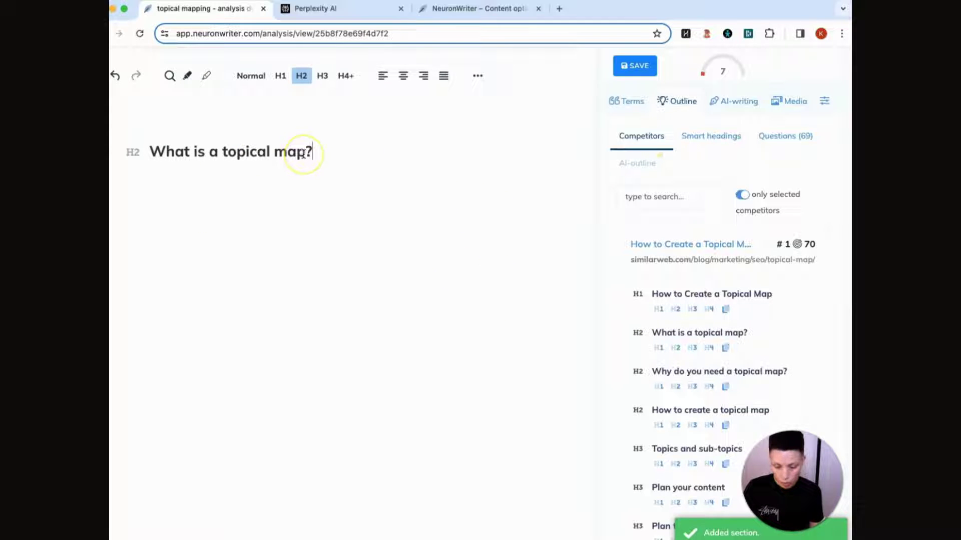
key(Return)
click(674, 386)
scroll(686, 350, down, 3)
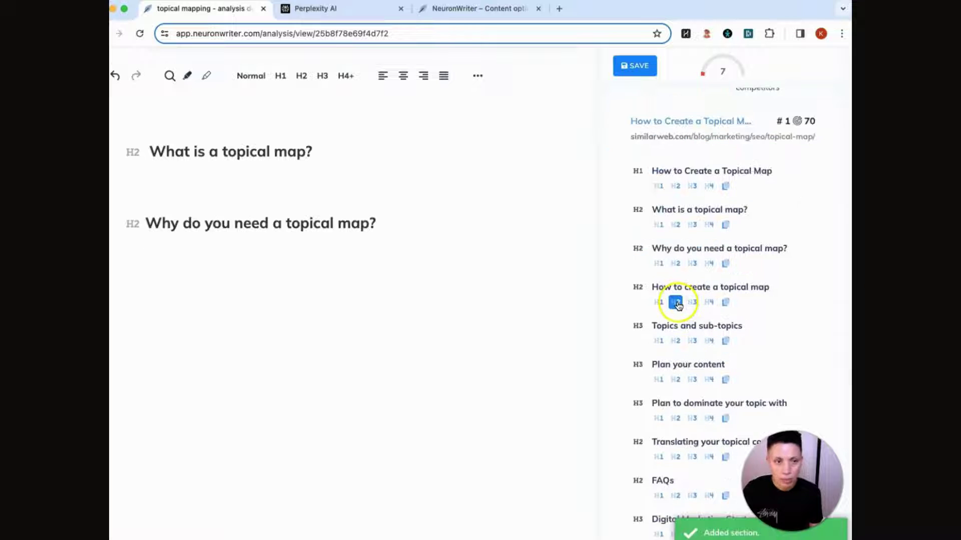
click(676, 303)
scroll(661, 300, up, 3)
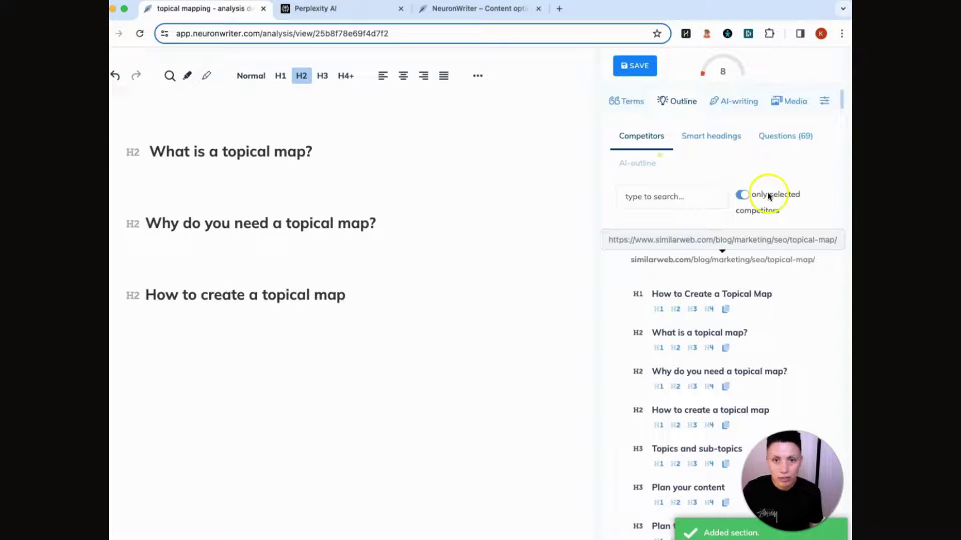
Review the Smart headings suggestions, then bring up the Questions list of People Also Ask questions
click(710, 133)
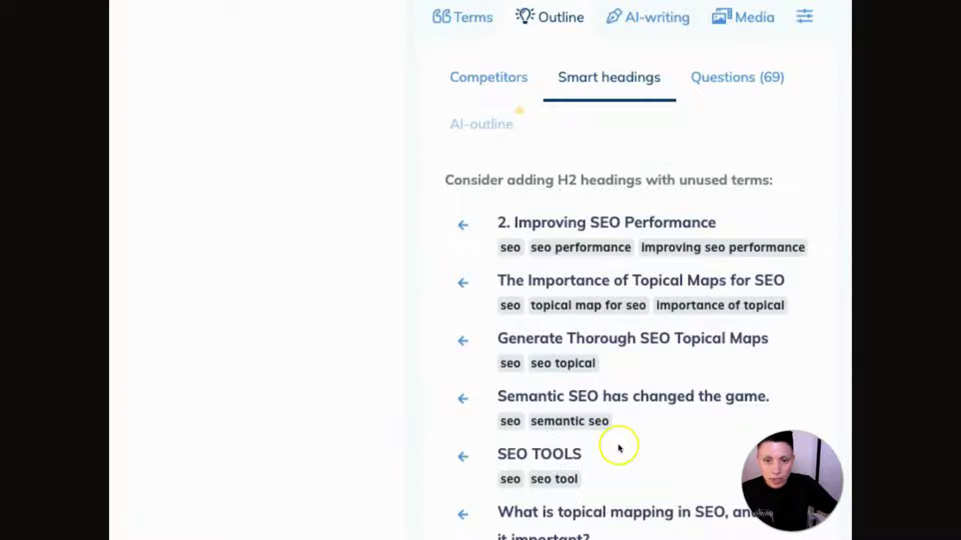
scroll(618, 447, down, 5)
scroll(619, 448, down, 7)
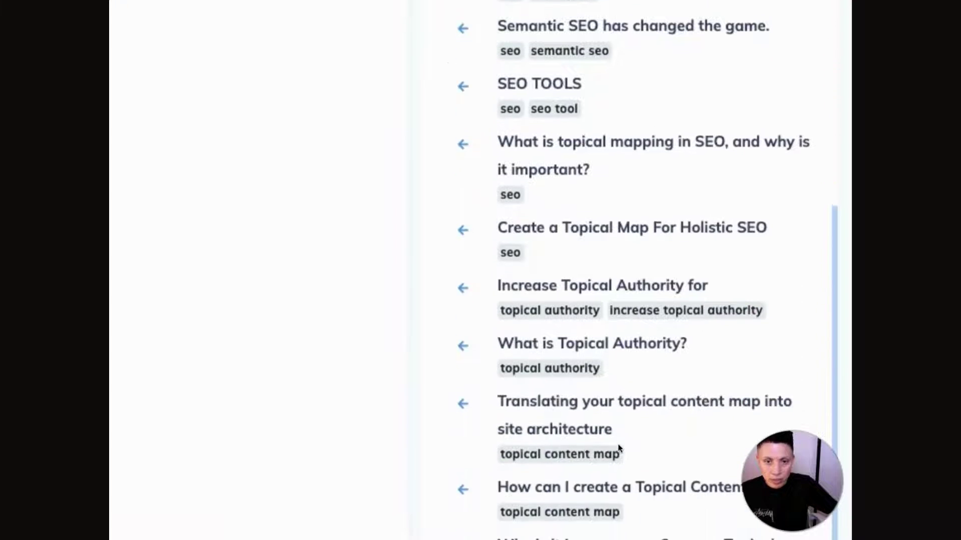
scroll(620, 448, up, 12)
click(729, 95)
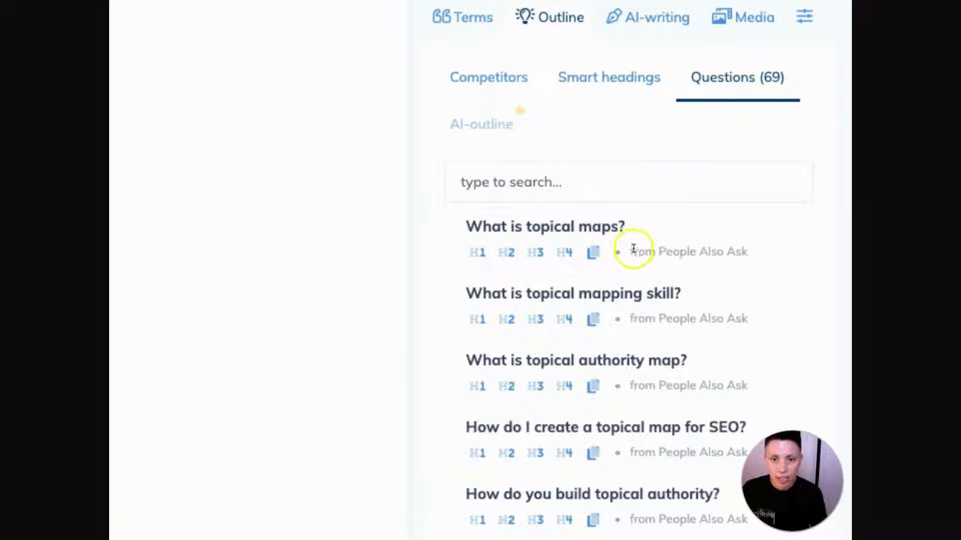
Search Google for 'topical mapping' in a new tab and highlight its People also ask box
key(super+t)
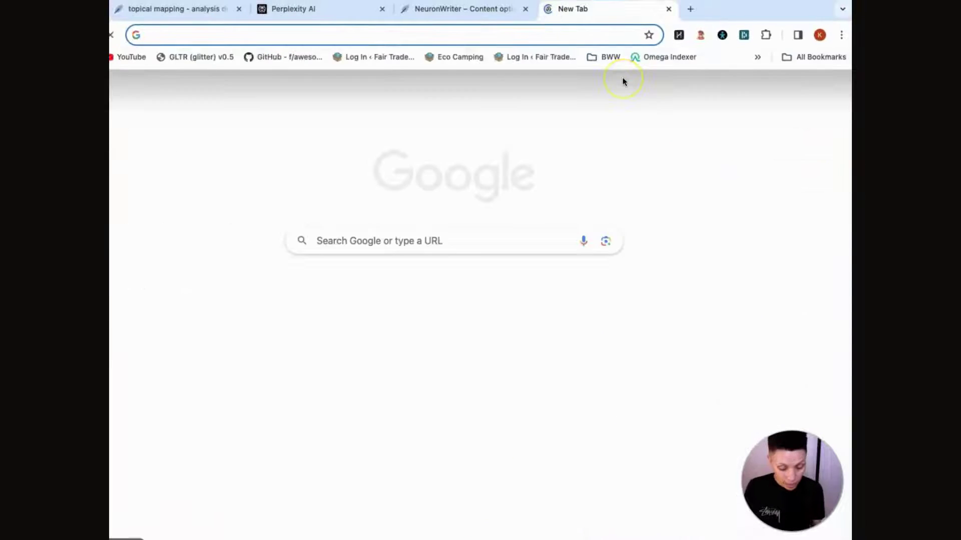
text(google.com)
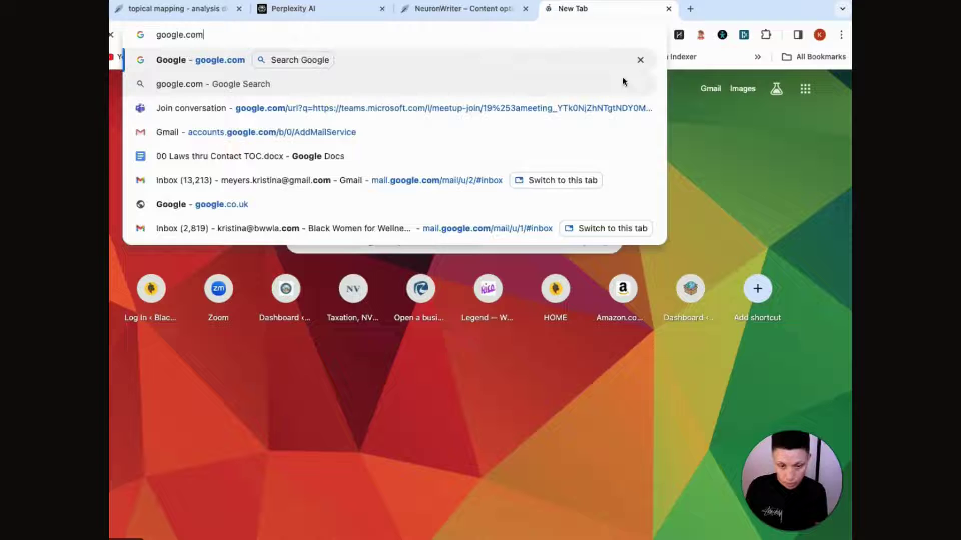
click(600, 215)
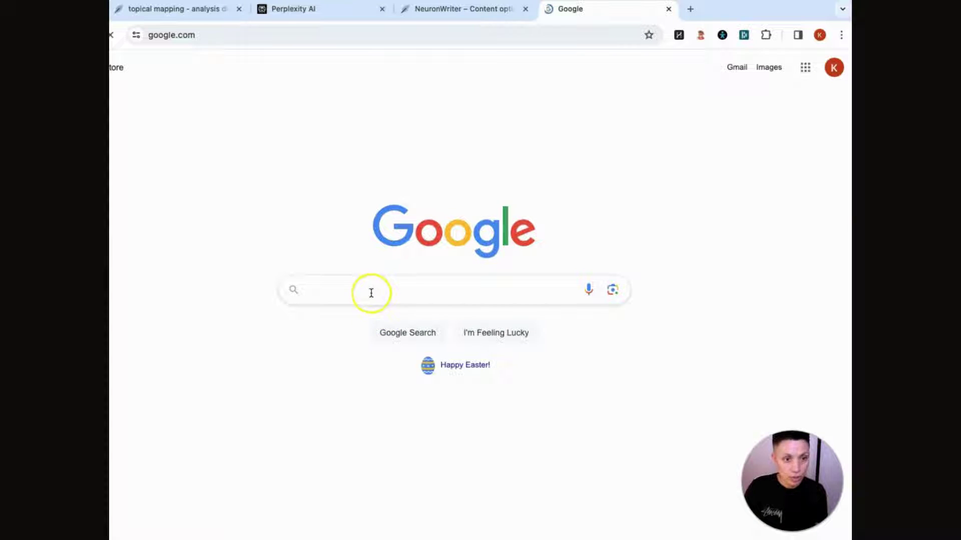
click(369, 291)
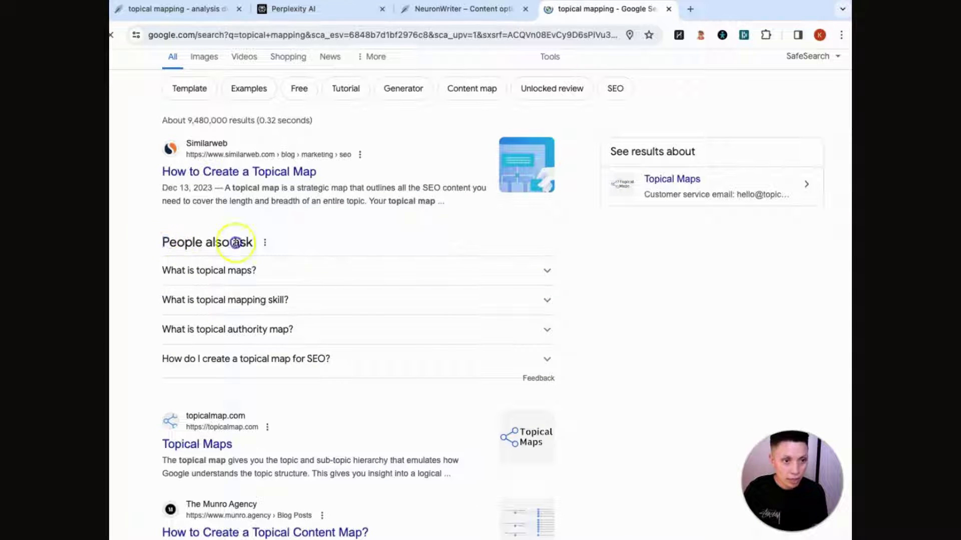
triple_click(235, 243)
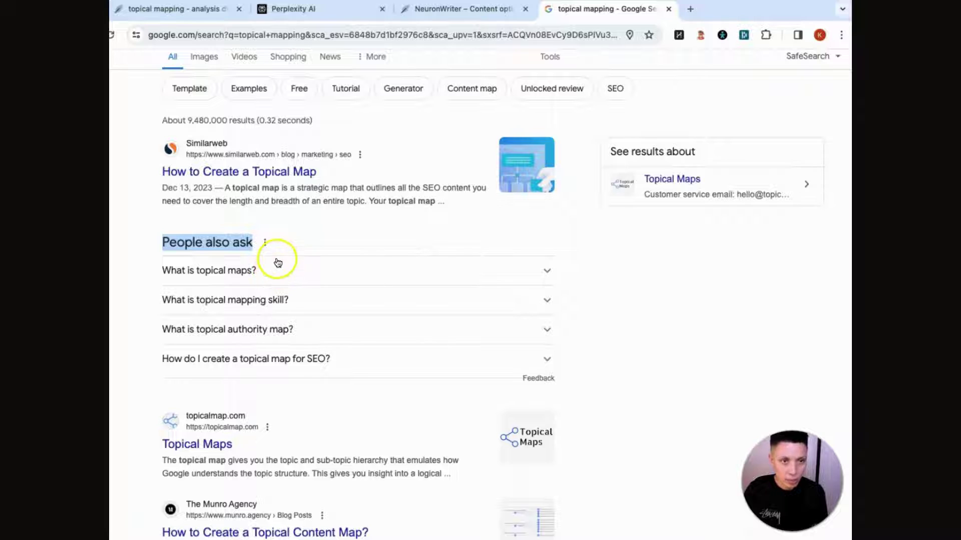
scroll(214, 308, up, 1)
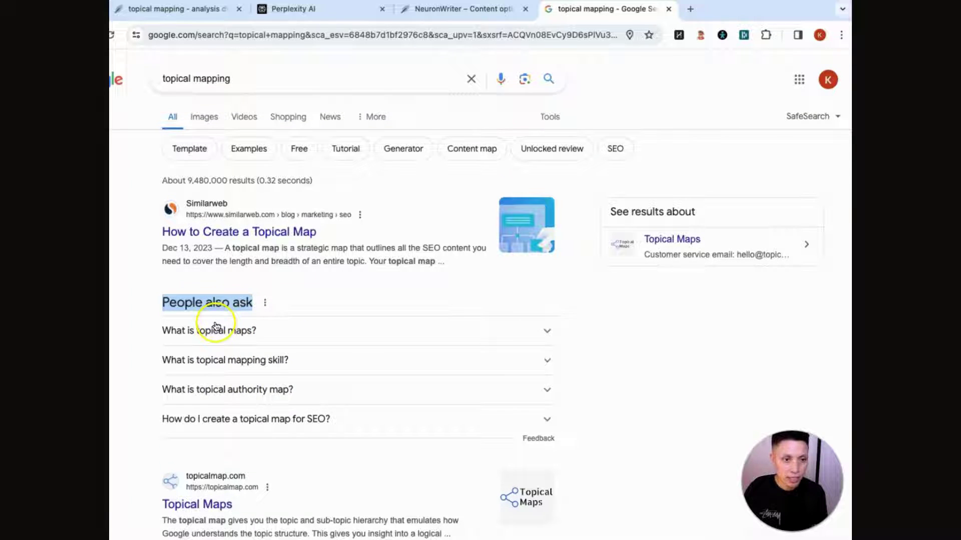
Back in NeuronWriter, delete the 'How to create a topical map' heading
click(193, 8)
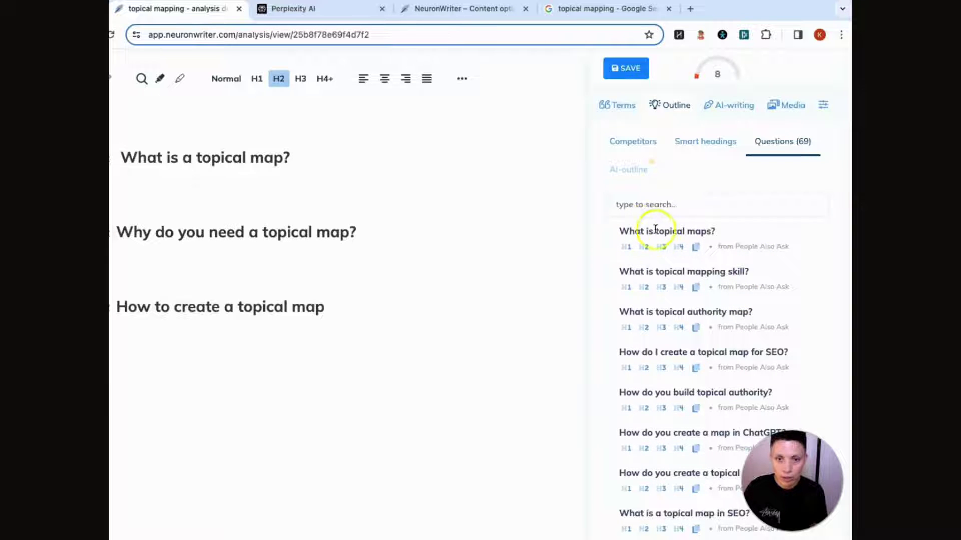
scroll(680, 383, down, 1)
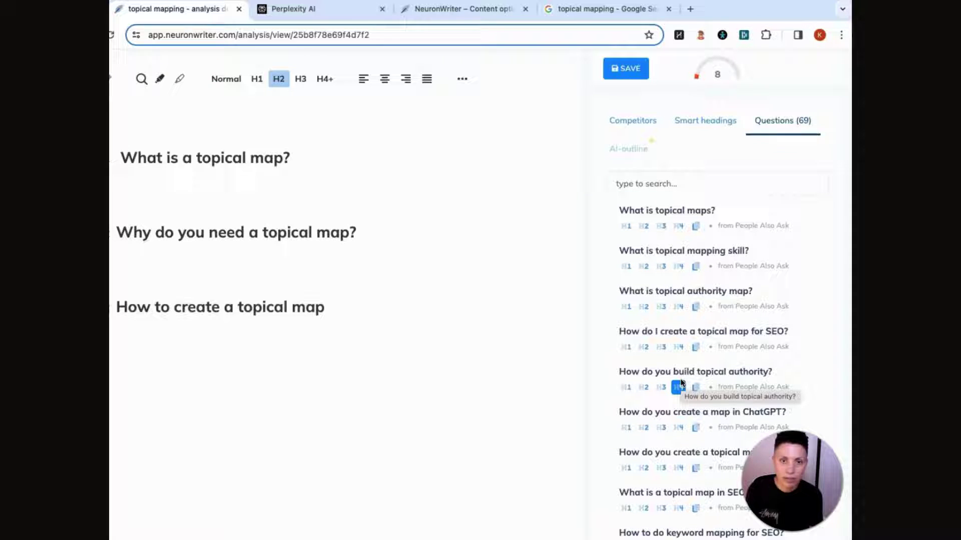
click(686, 382)
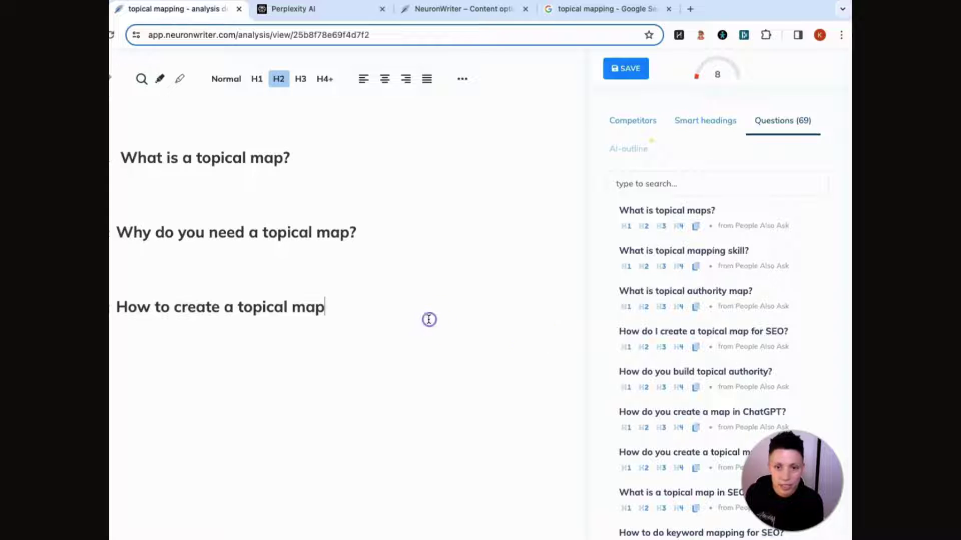
triple_click(202, 306)
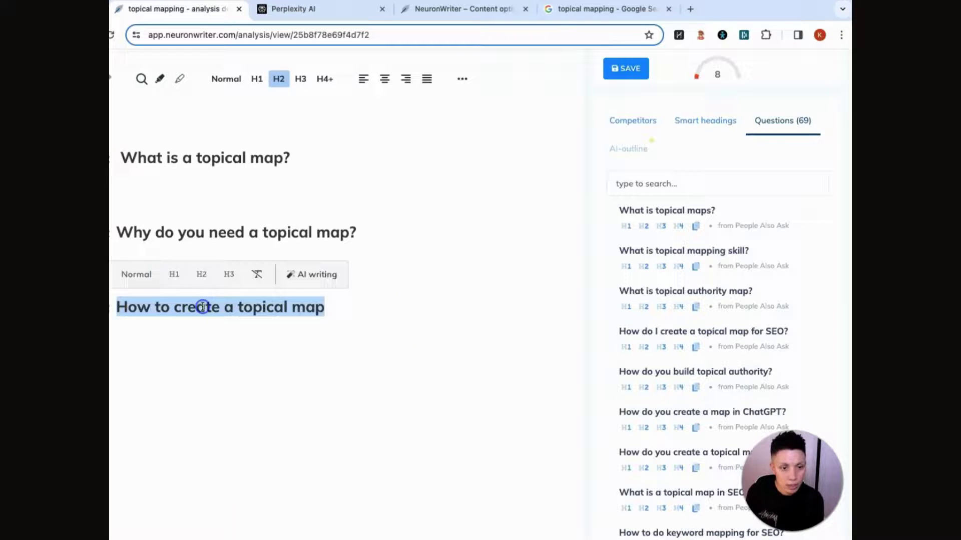
key(BackSpace)
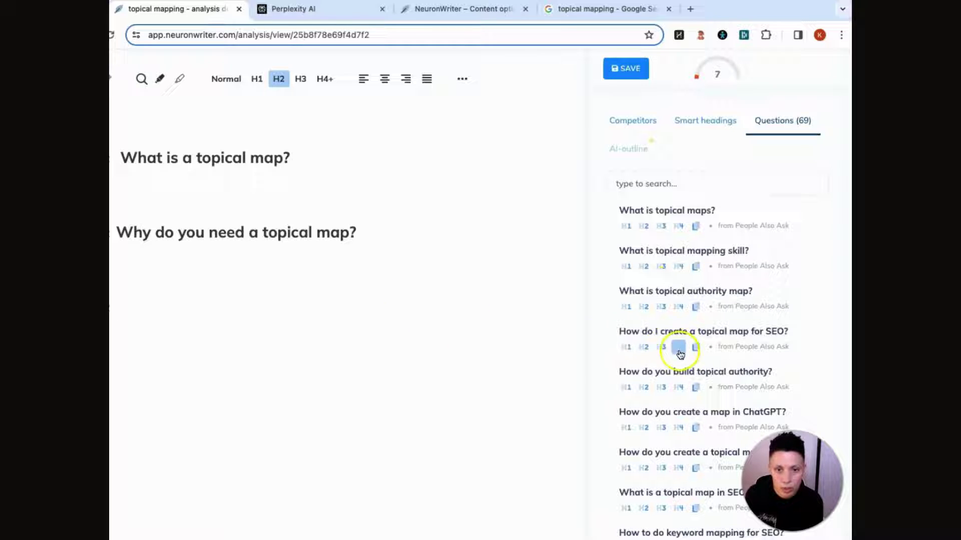
Add 'How do I create a topical map for SEO?' and subheading 'How do you build topical authority?', removing blank lines
click(643, 346)
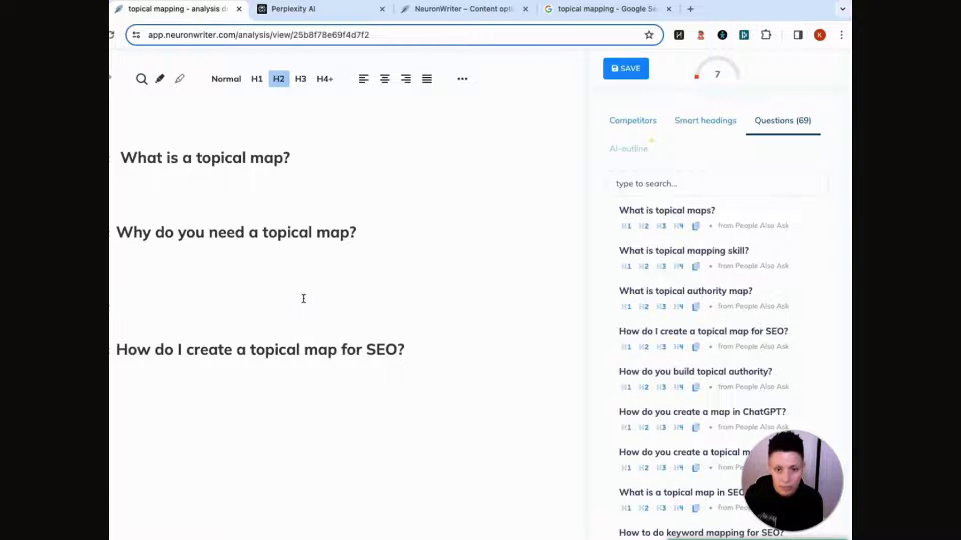
key(BackSpace)
click(449, 310)
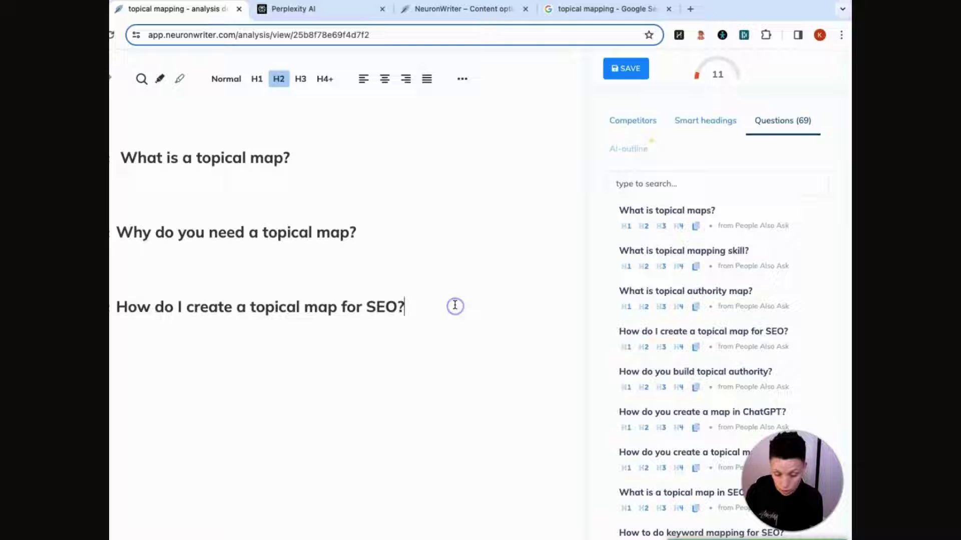
click(661, 388)
click(452, 402)
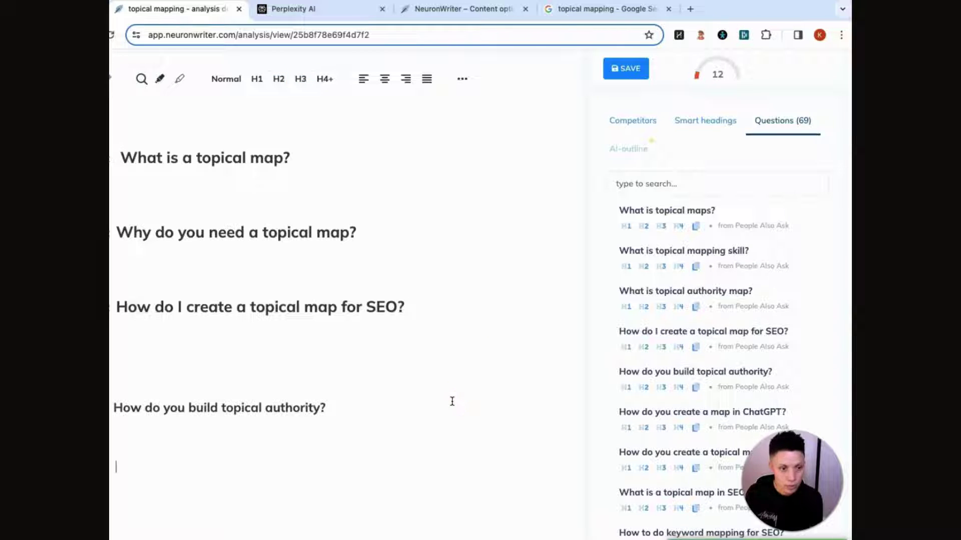
scroll(500, 330, down, 1)
click(380, 351)
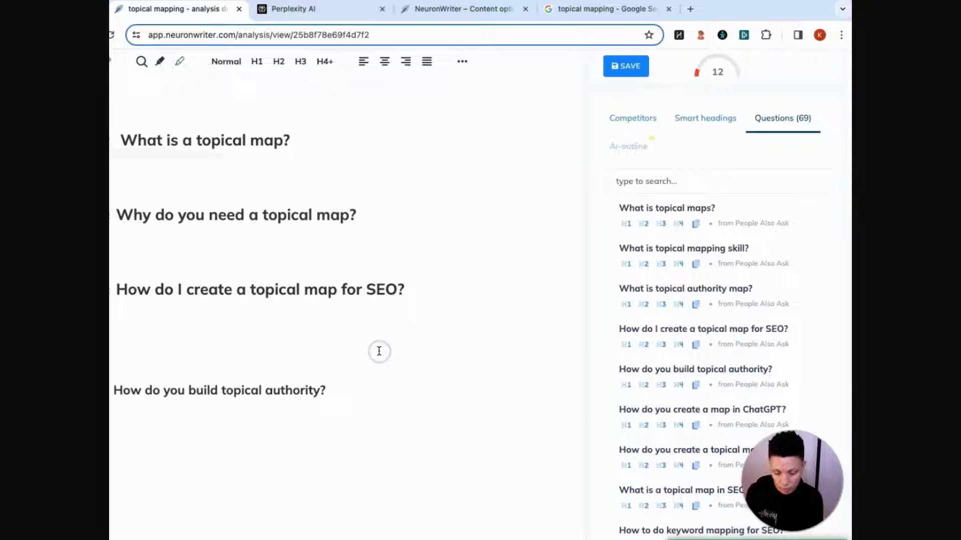
click(362, 368)
key(BackSpace)
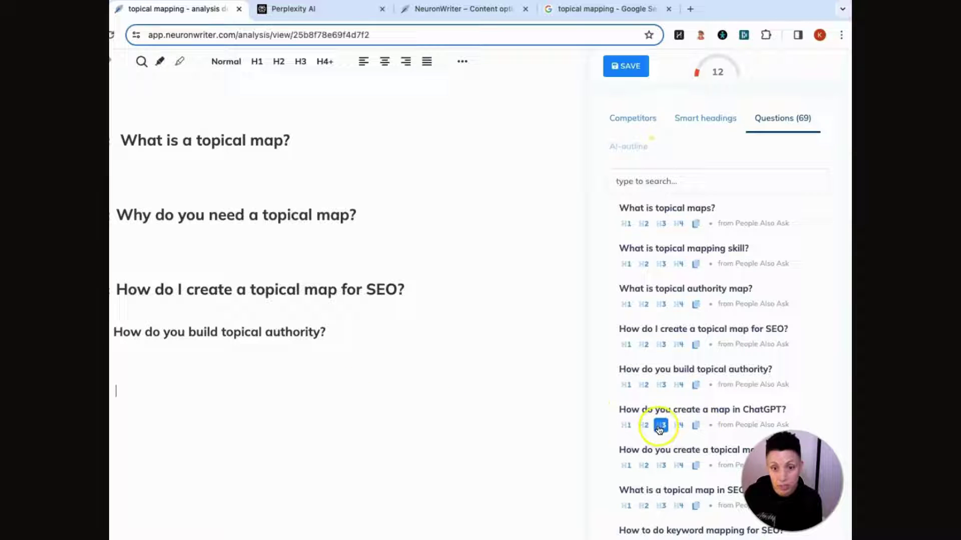
Add the heading 'How do you create a map in ChatGPT?' and leave a new line below it
click(643, 425)
click(292, 370)
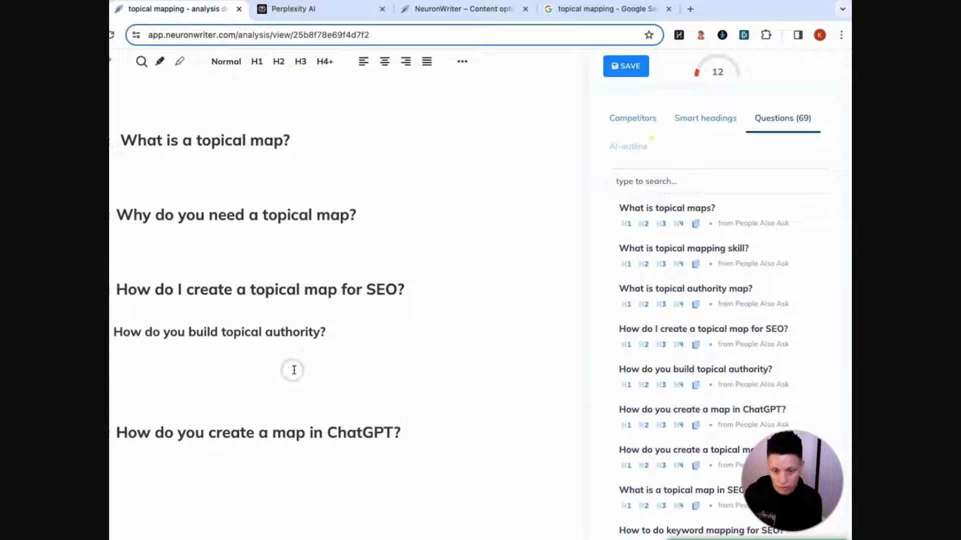
key(BackSpace)
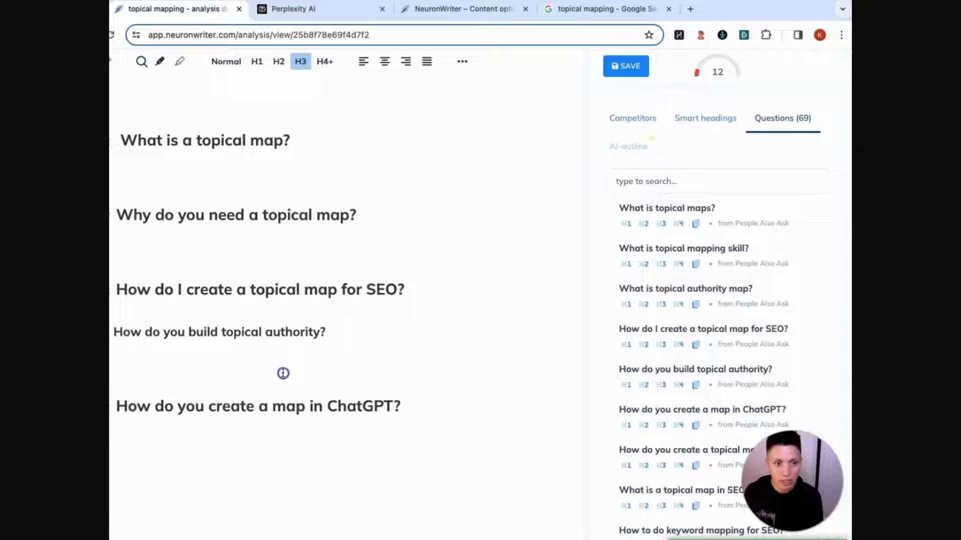
triple_click(264, 332)
click(424, 371)
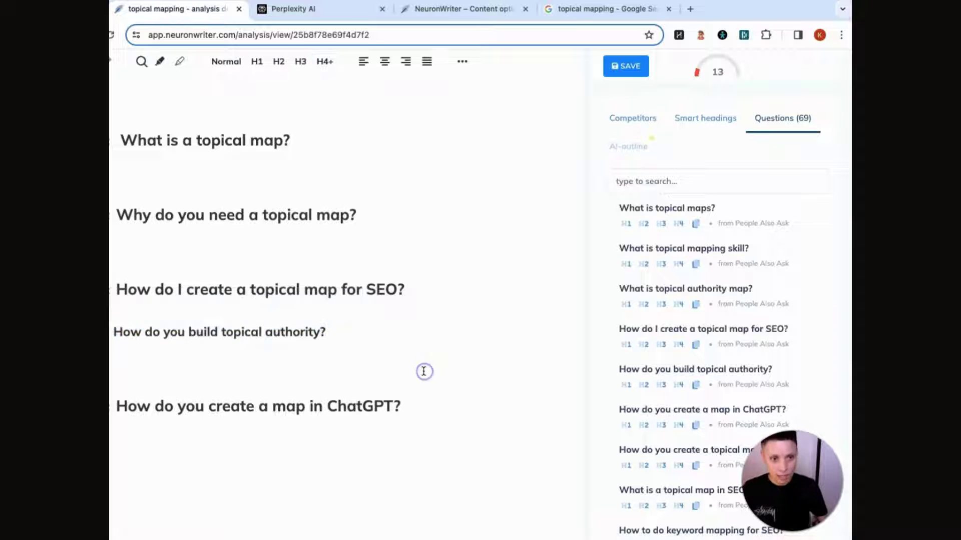
scroll(300, 350, up, 1)
click(181, 254)
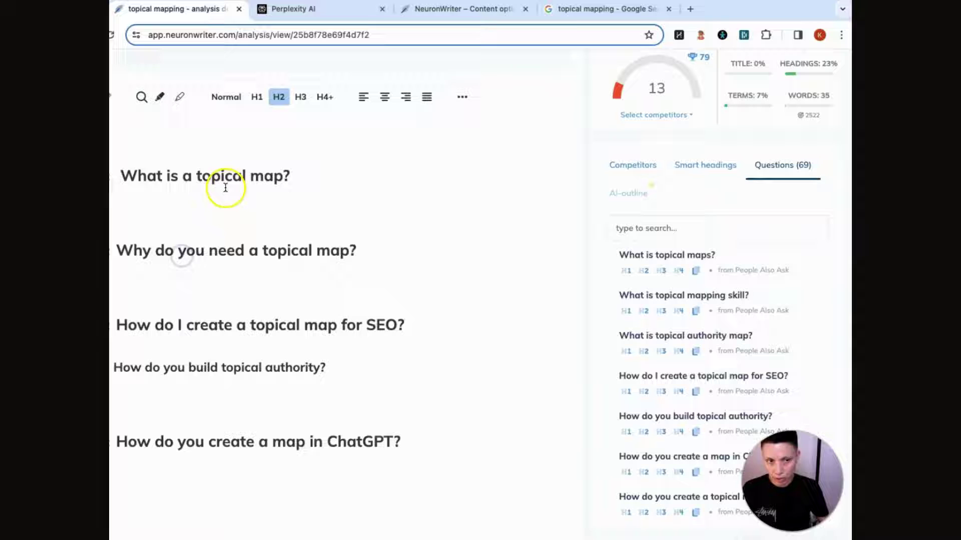
click(225, 189)
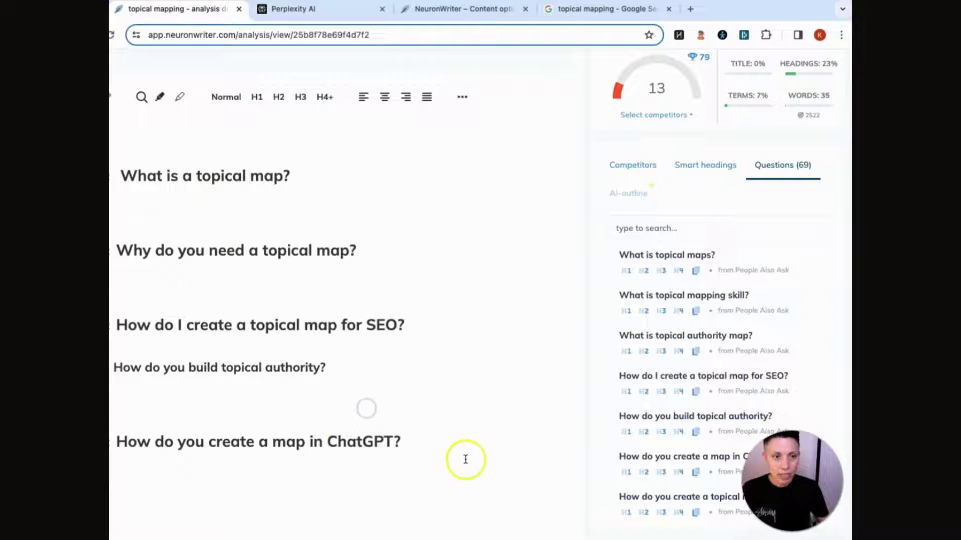
click(450, 442)
key(Return)
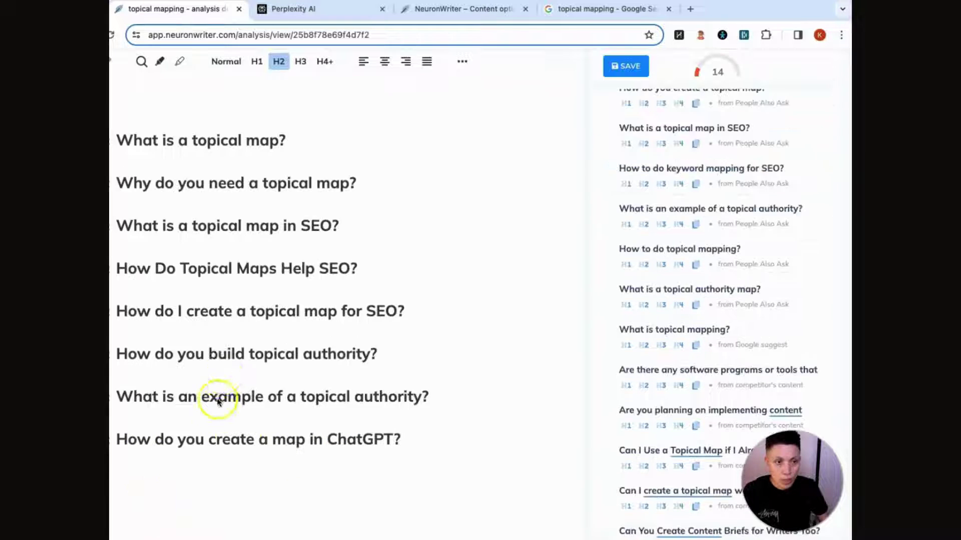
scroll(221, 382, up, 2)
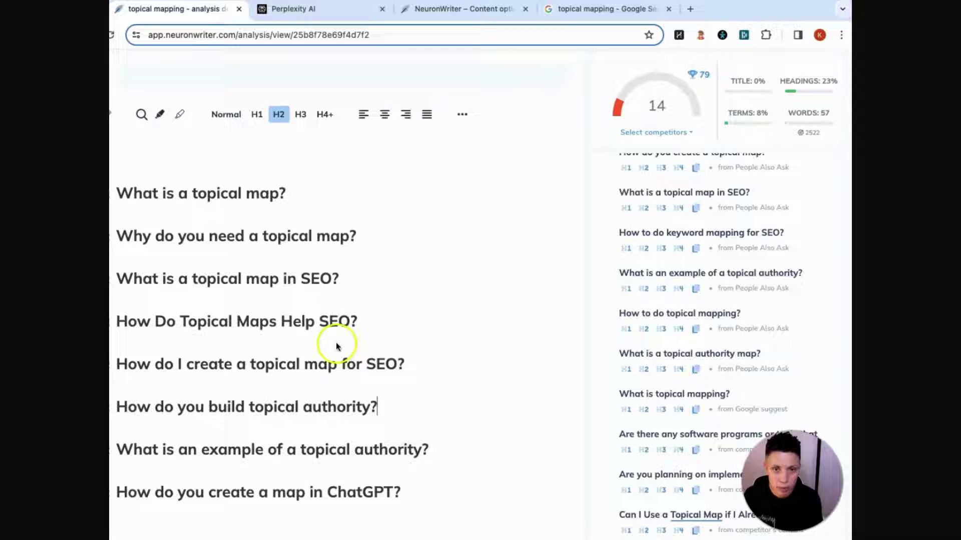
scroll(339, 341, up, 1)
scroll(602, 300, up, 6)
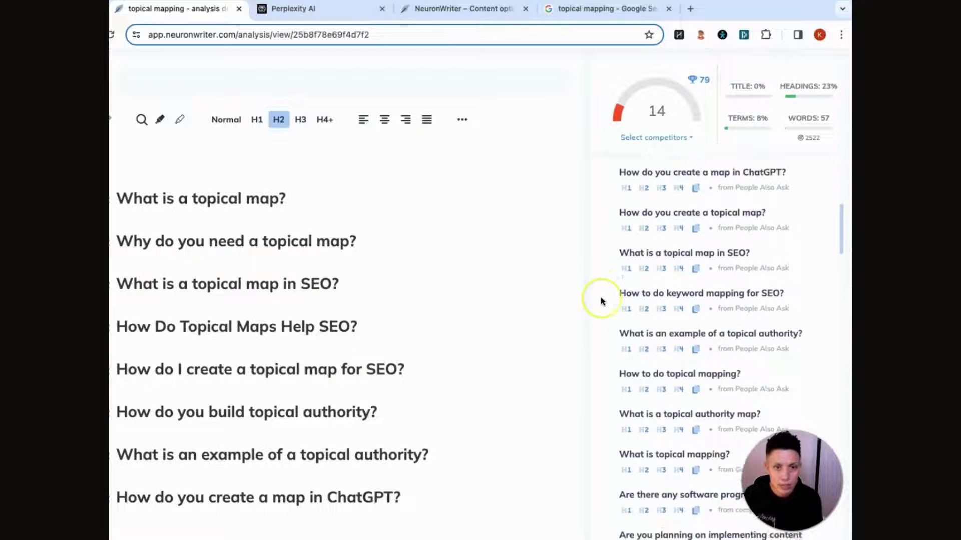
Review the suggested keyword terms in the Terms tab, then move to the Perplexity AI prompt
click(621, 273)
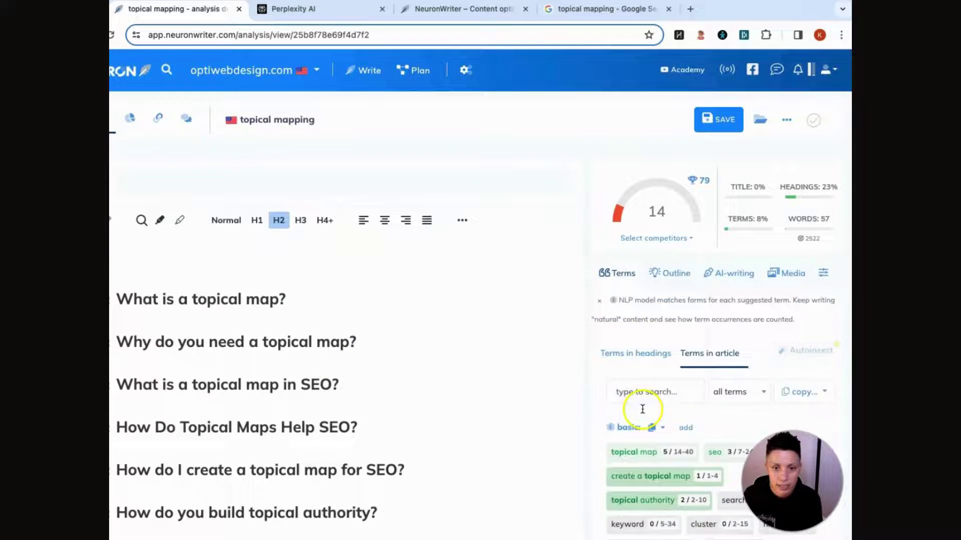
scroll(614, 420, down, 3)
scroll(613, 420, down, 5)
mouse_move(611, 415)
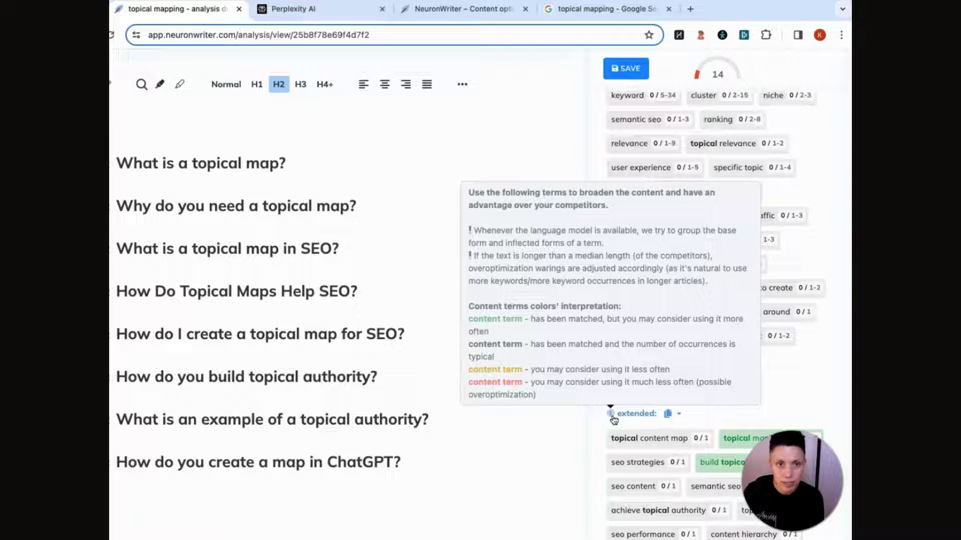
click(584, 412)
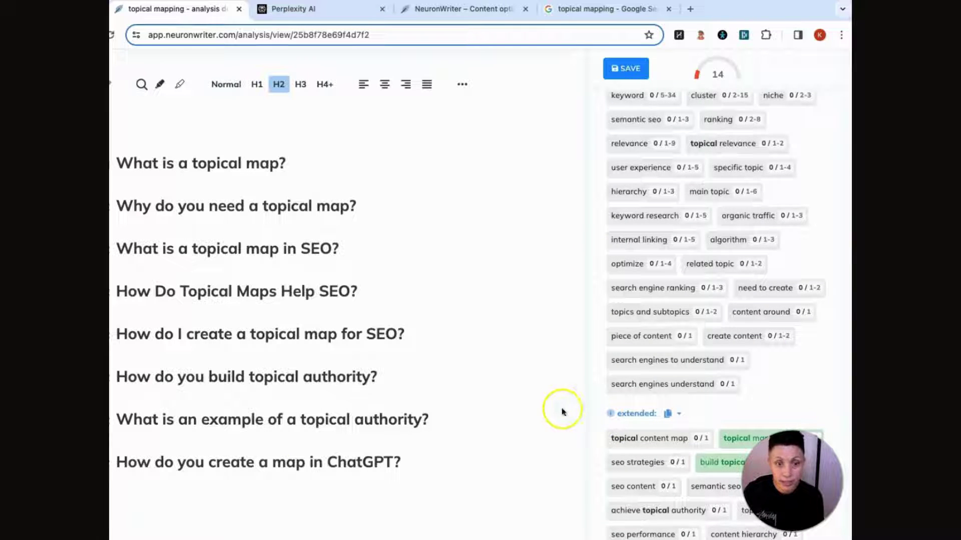
key(ctrl+Tab)
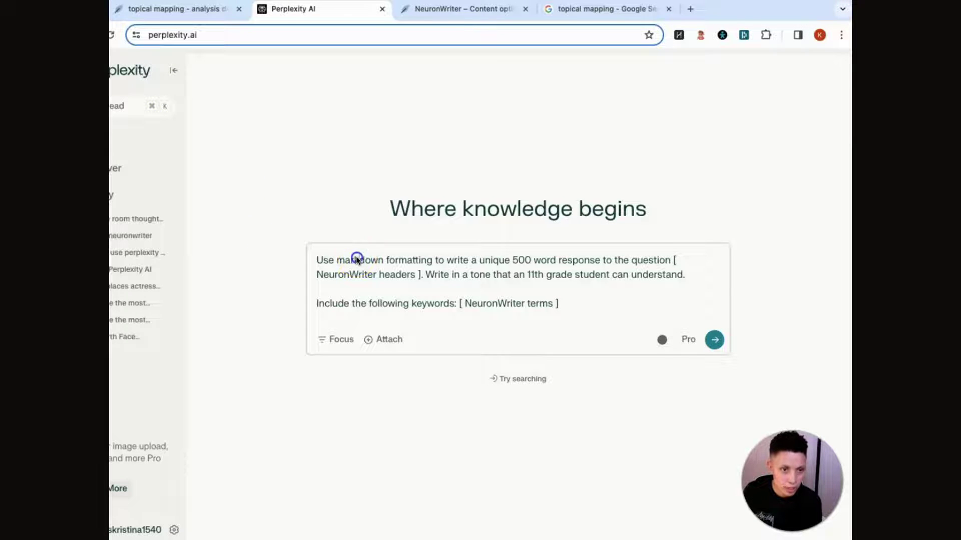
click(331, 258)
key(super+Up)
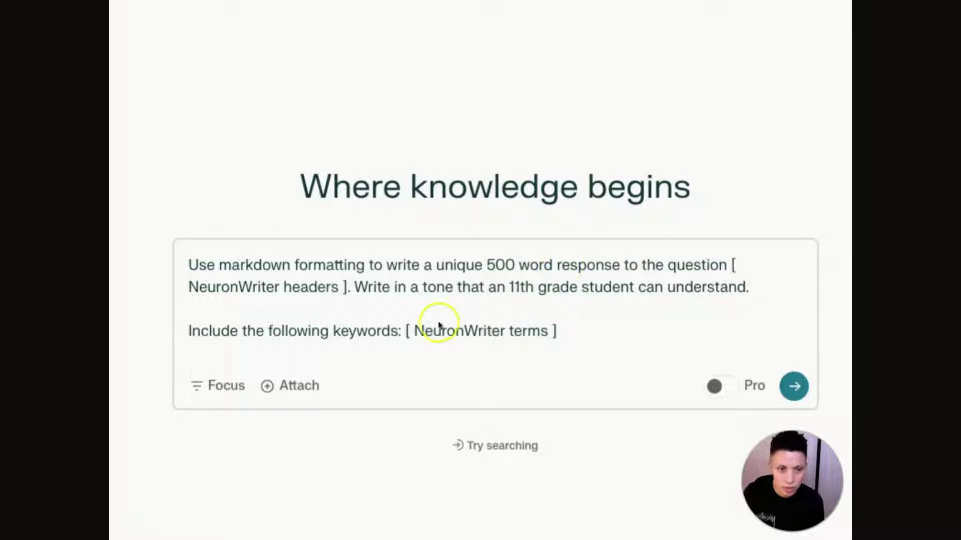
click(414, 290)
click(471, 291)
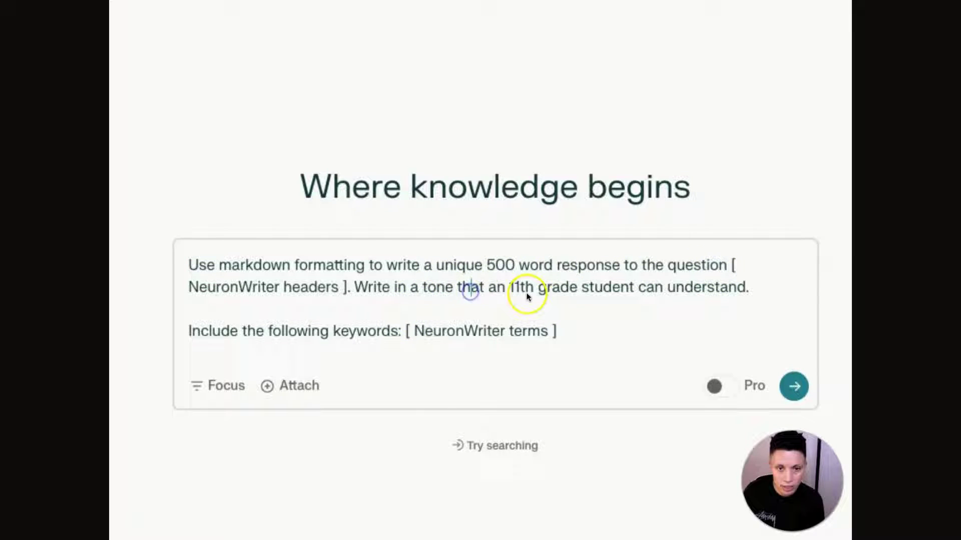
click(622, 293)
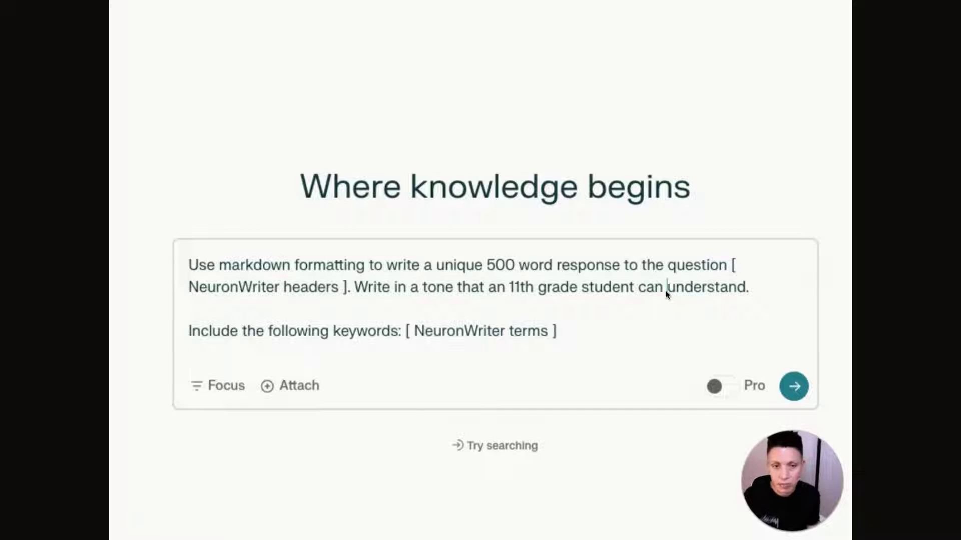
click(310, 334)
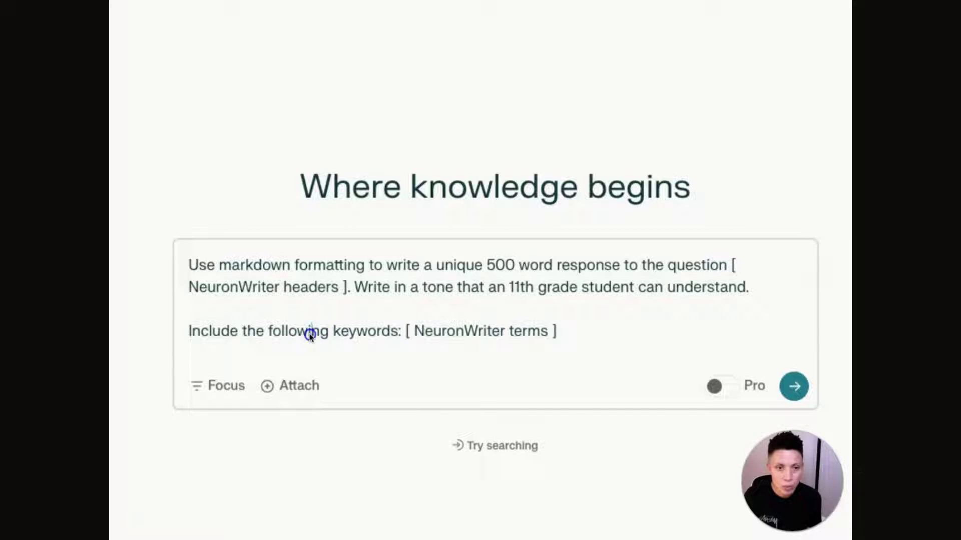
click(352, 333)
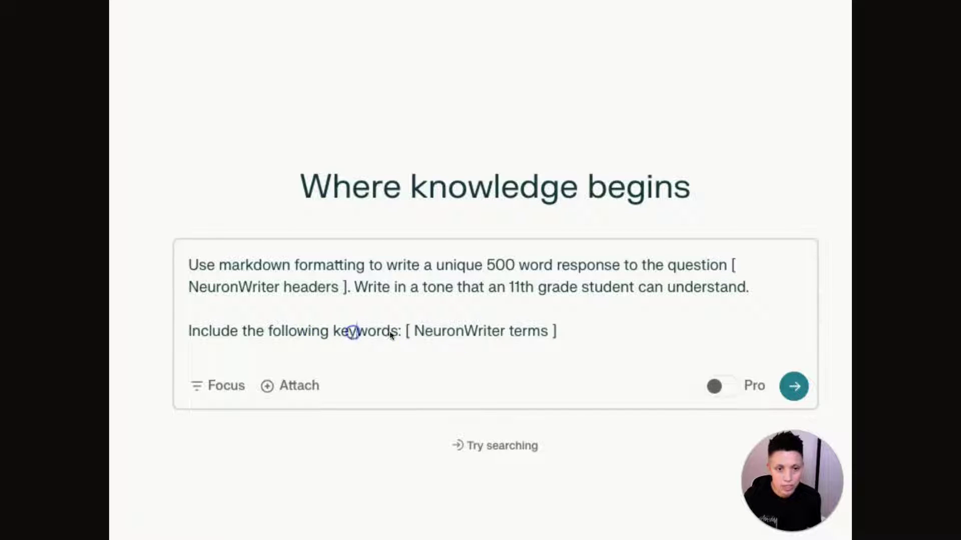
click(467, 326)
click(563, 330)
click(285, 146)
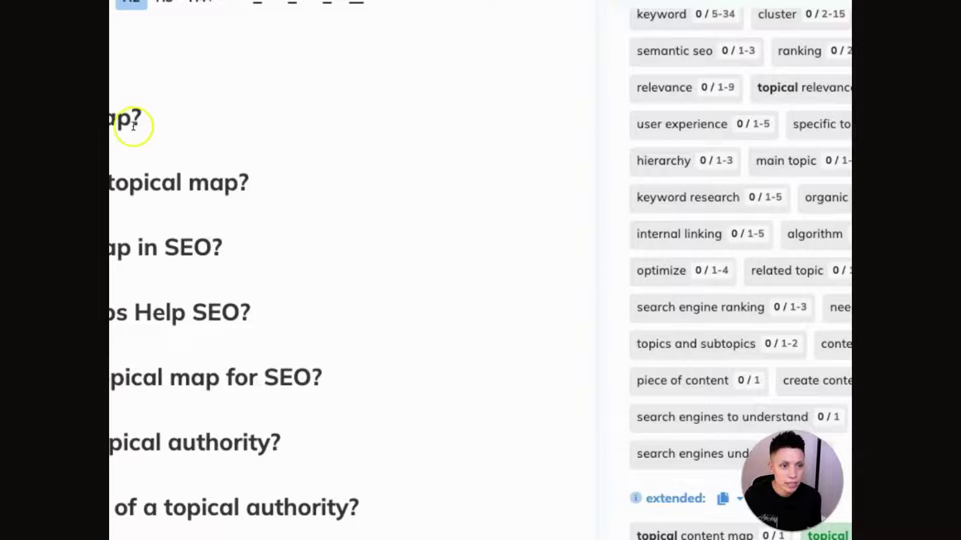
Replace Perplexity's [ NeuronWriter headers ] placeholder with the heading 'What is a topical map?'
drag(134, 125, 114, 162)
key(super+c)
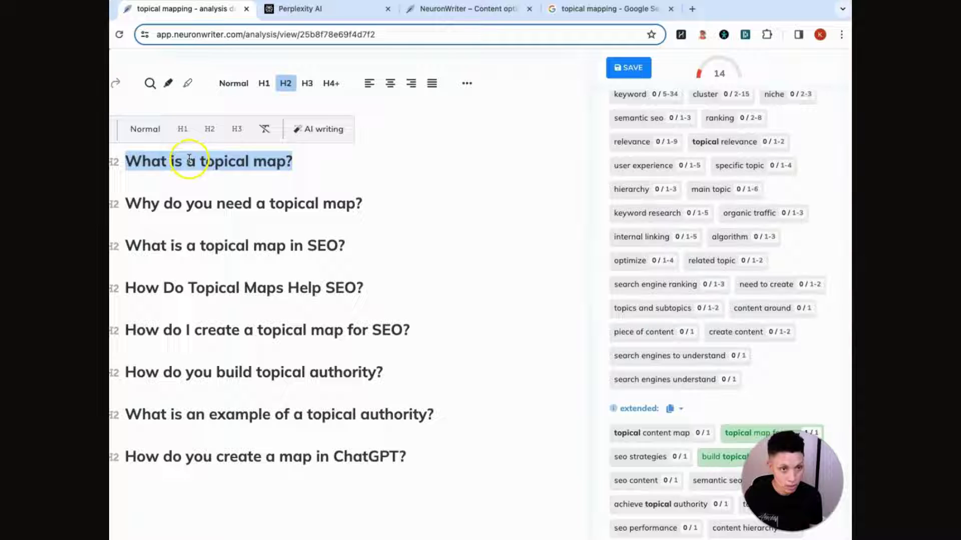
click(302, 9)
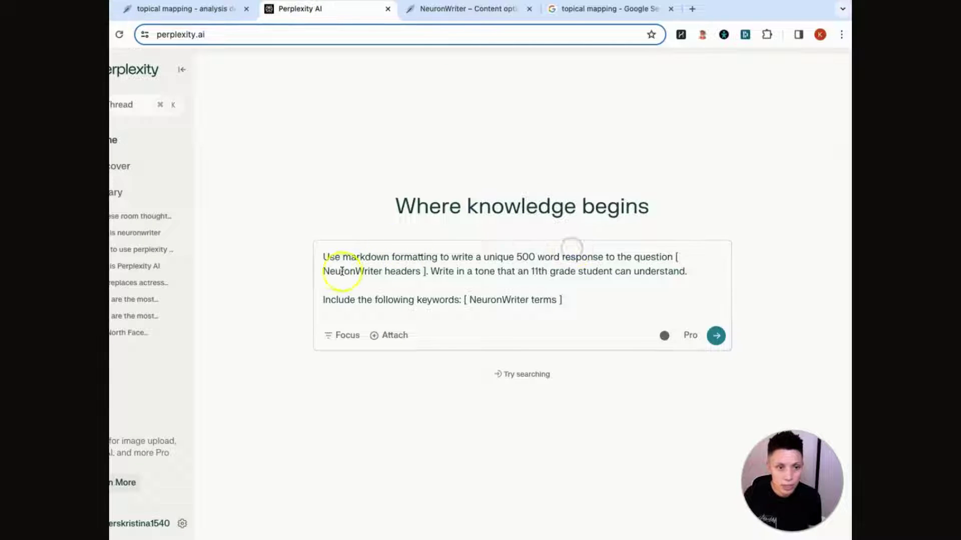
click(322, 270)
shift+click(423, 271)
key(super+v)
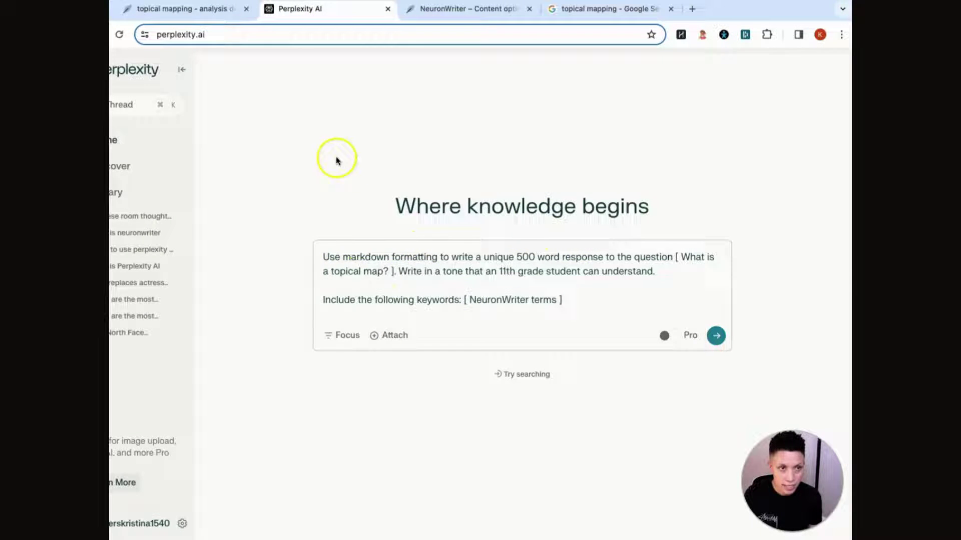
Copy NeuronWriter's basic suggested terms using the 'List of terms' option
click(191, 18)
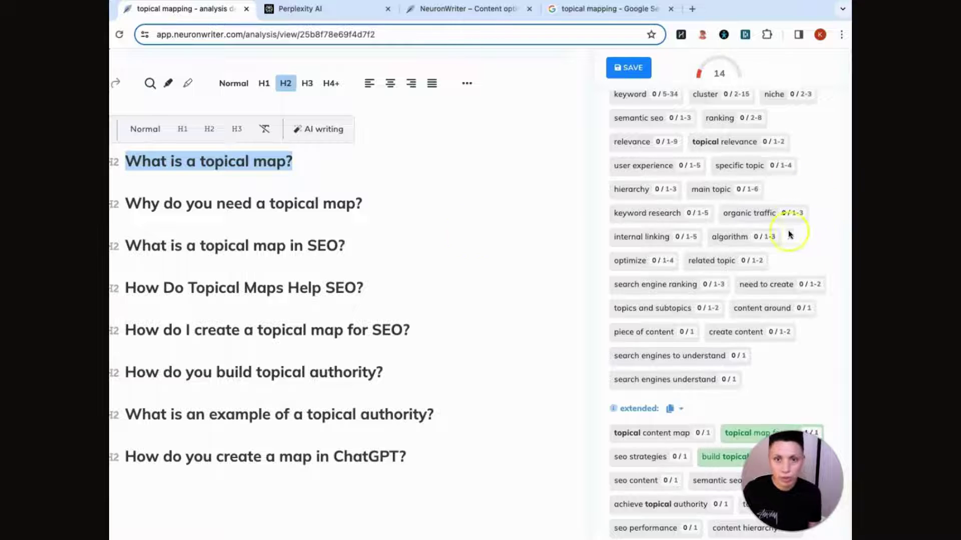
scroll(788, 233, up, 10)
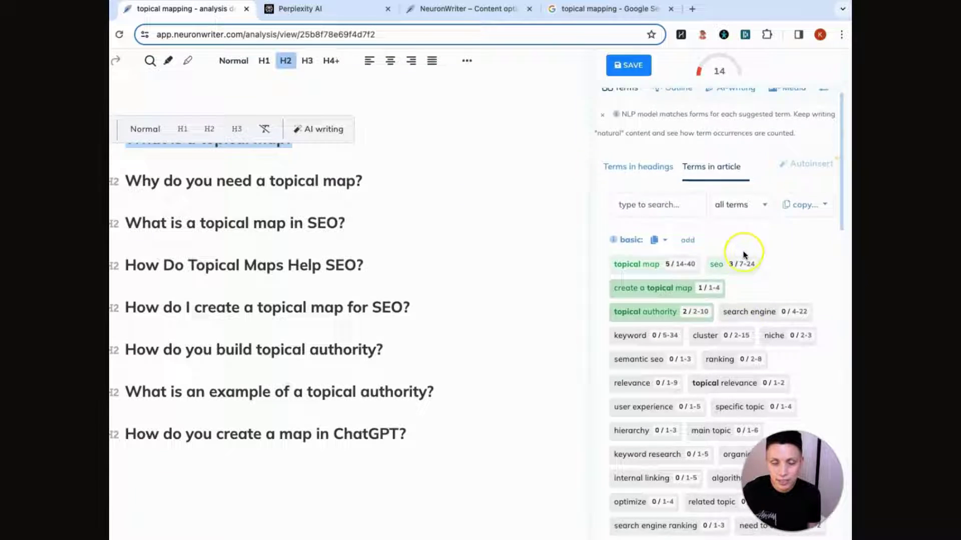
scroll(744, 255, down, 5)
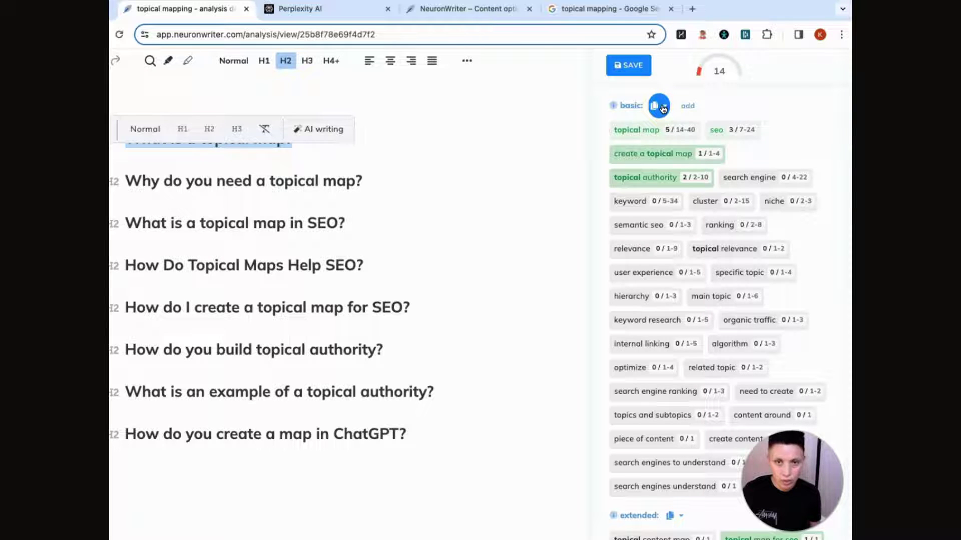
click(662, 109)
scroll(647, 225, up, 1)
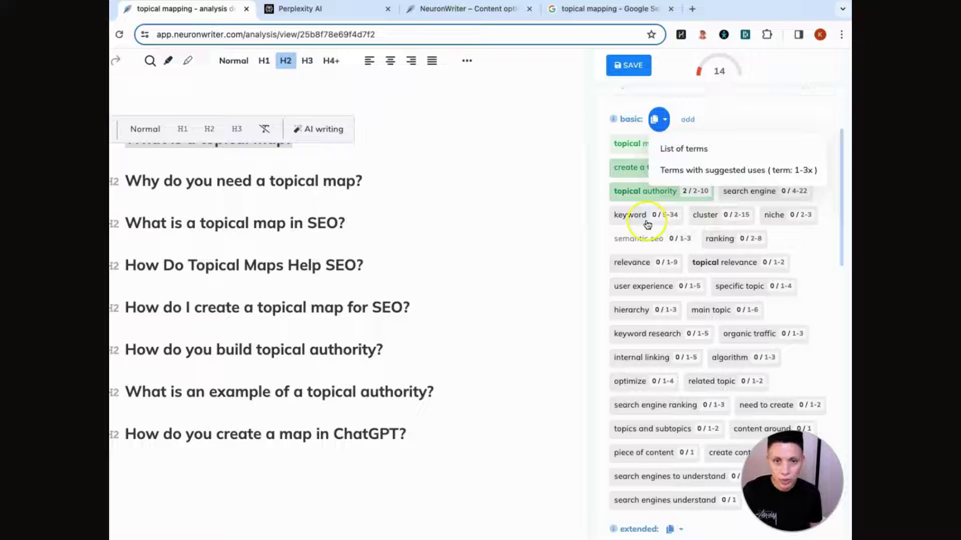
scroll(648, 224, up, 2)
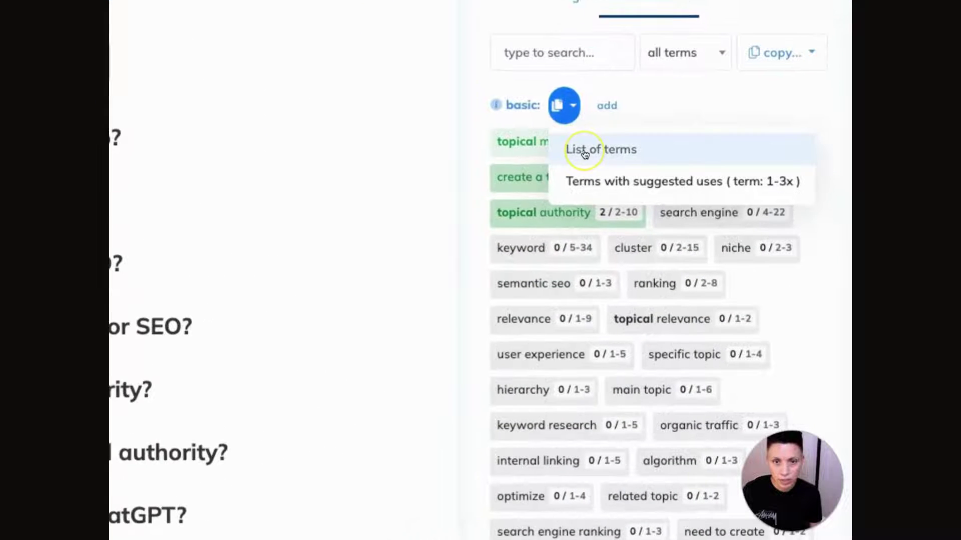
click(584, 150)
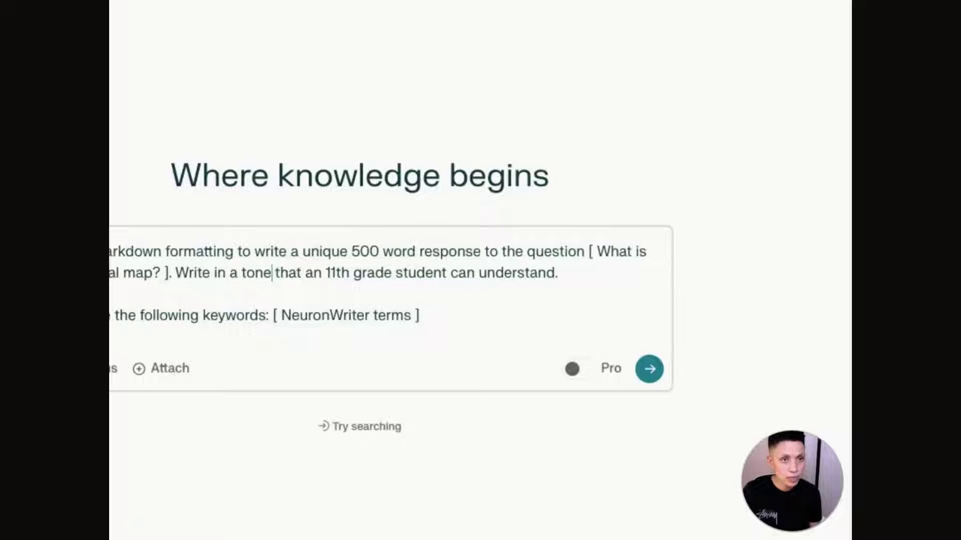
Replace the [ NeuronWriter terms ] placeholder with the keyword list, trimmed to end at internal linking
click(356, 350)
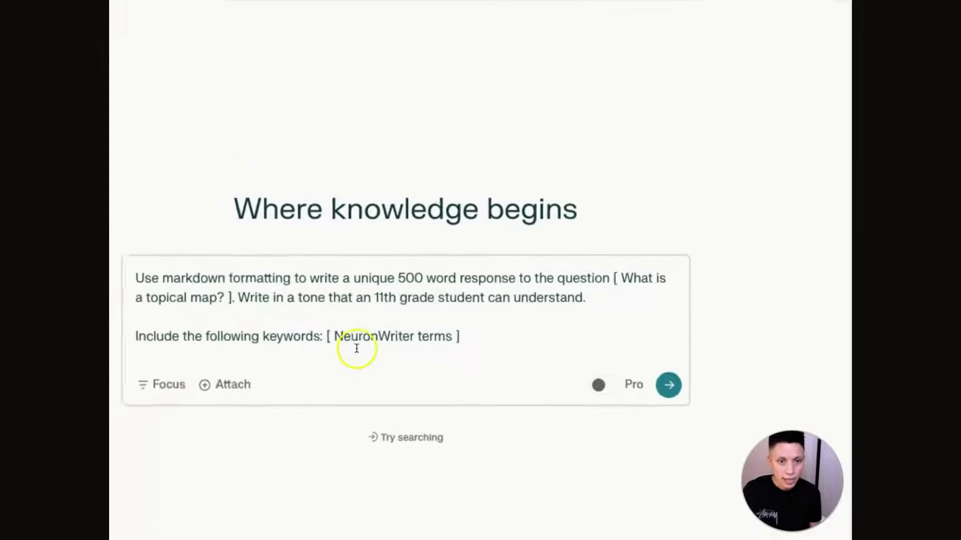
click(481, 351)
drag(480, 351, 481, 351)
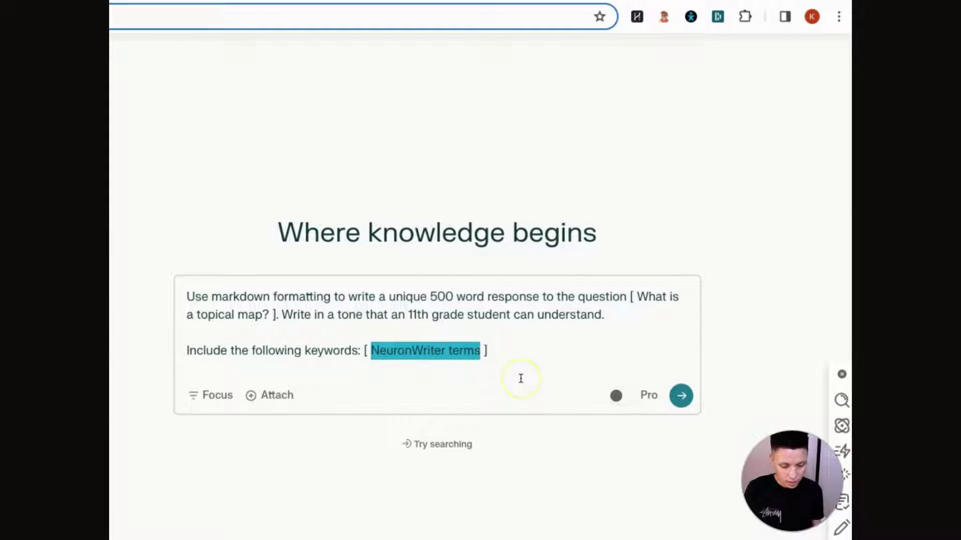
key(ctrl+v)
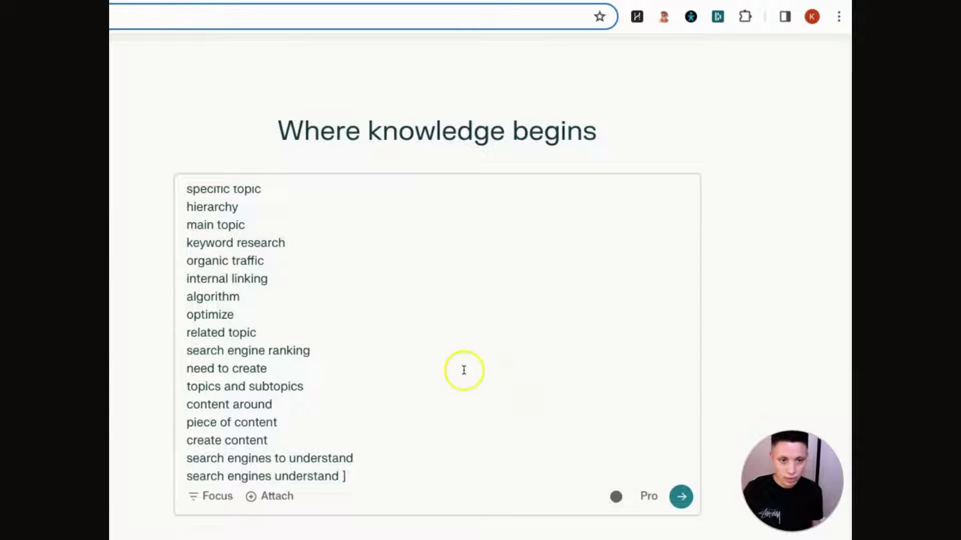
click(420, 401)
scroll(420, 400, up, 8)
scroll(419, 399, down, 6)
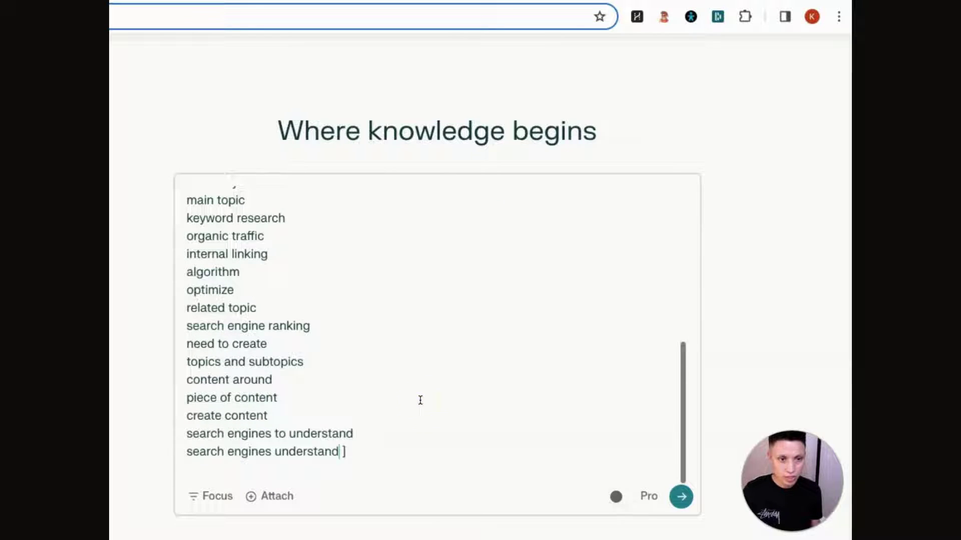
click(186, 270)
shift+click(186, 271)
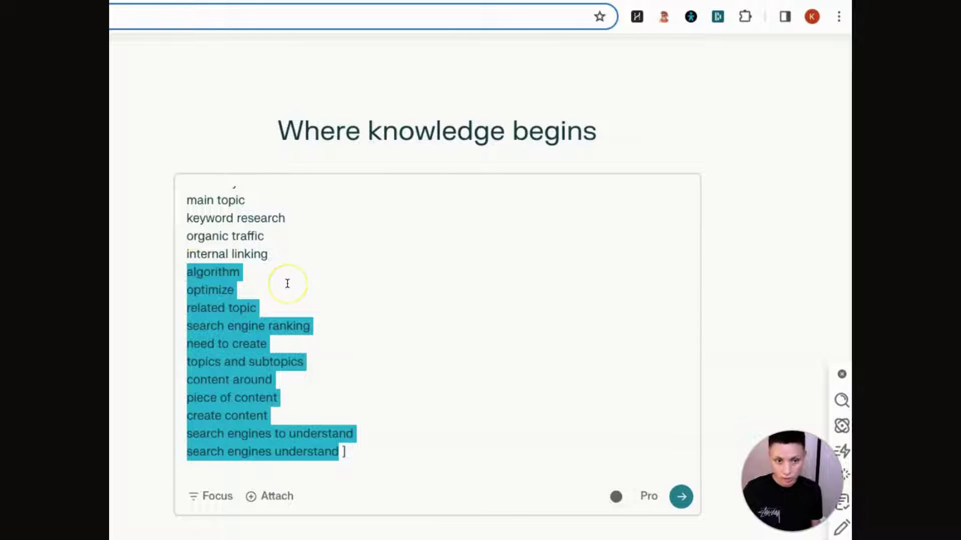
key(BackSpace)
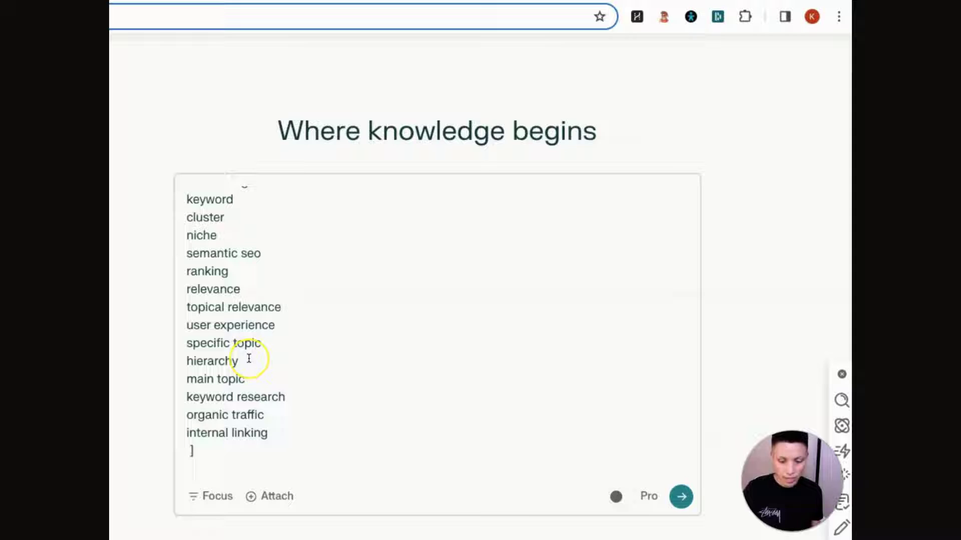
key(BackSpace)
scroll(605, 401, up, 3)
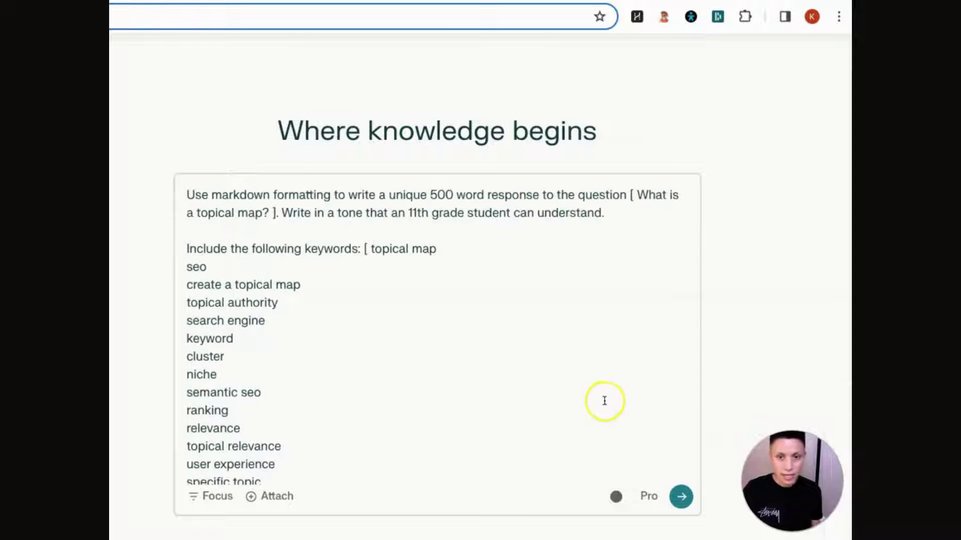
Submit the prompt to generate the markdown answer on topical maps
click(682, 497)
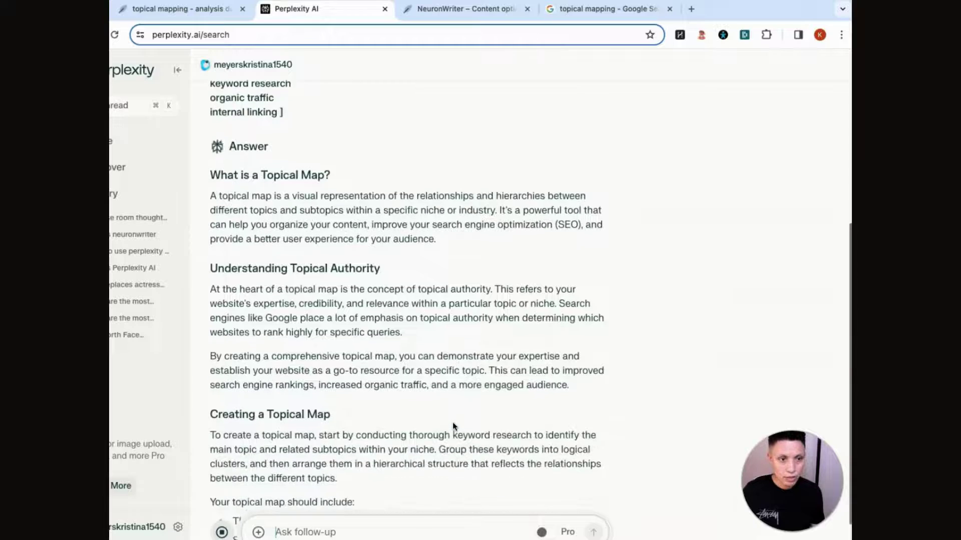
scroll(295, 267, up, 10)
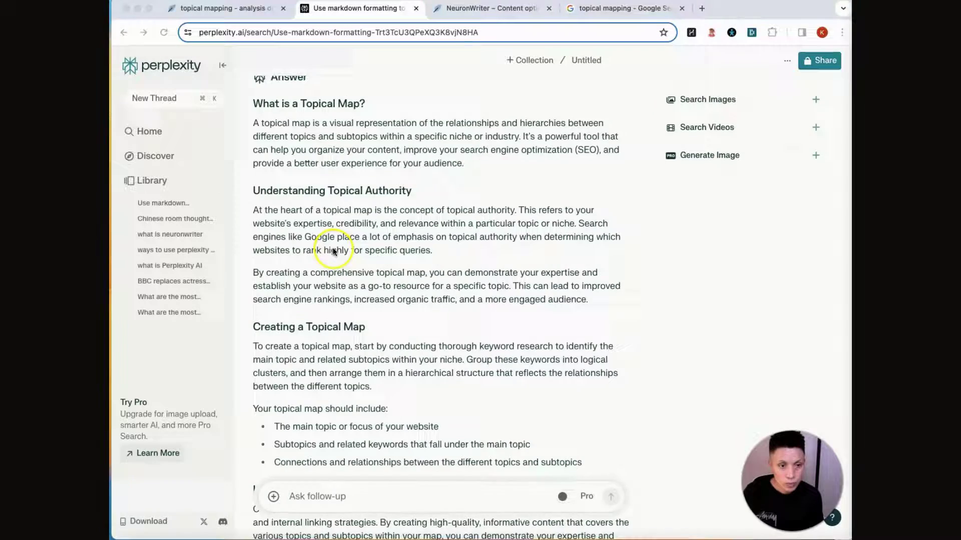
scroll(333, 250, up, 3)
scroll(333, 250, down, 2)
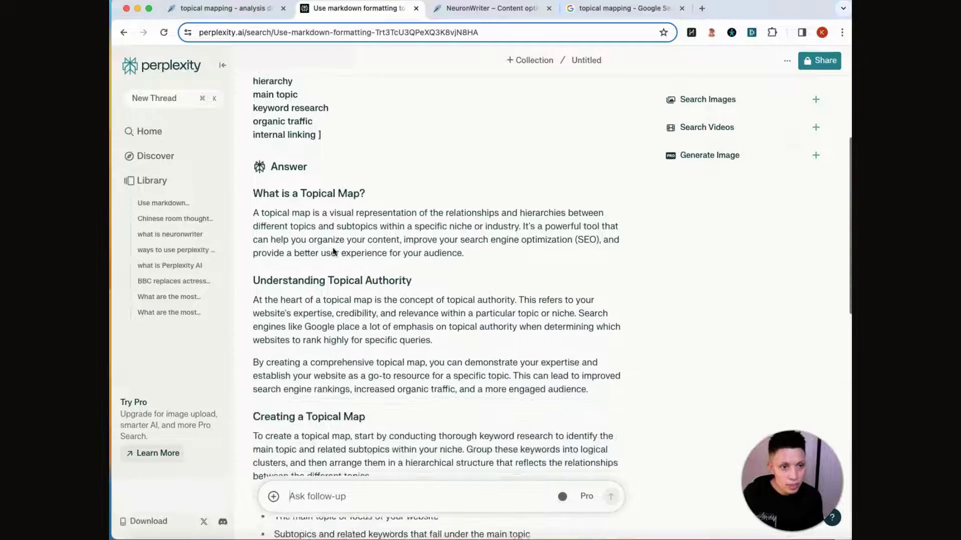
scroll(333, 250, down, 1)
Select the generated answer from 'What is a Topical Map?' through the Semantic SEO section
click(297, 199)
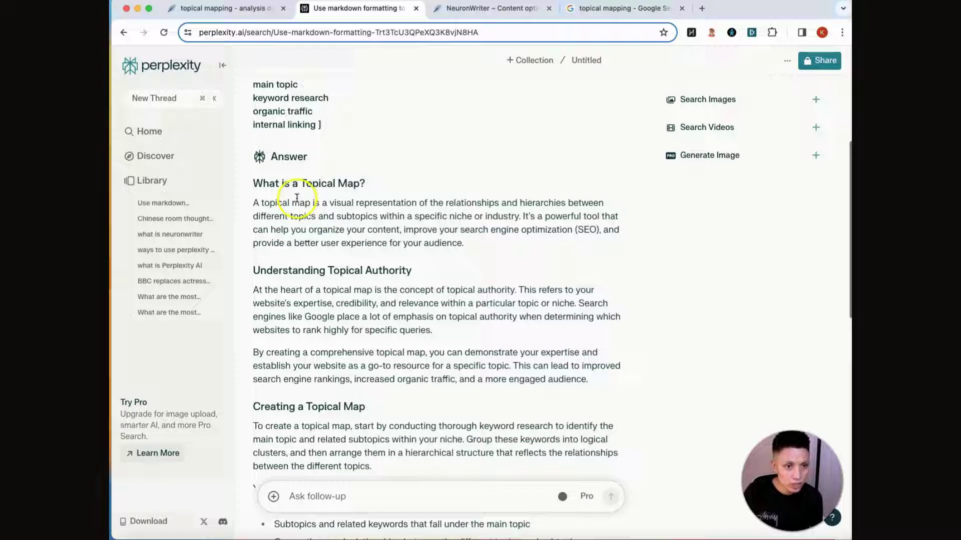
click(306, 254)
scroll(306, 255, down, 1)
click(253, 134)
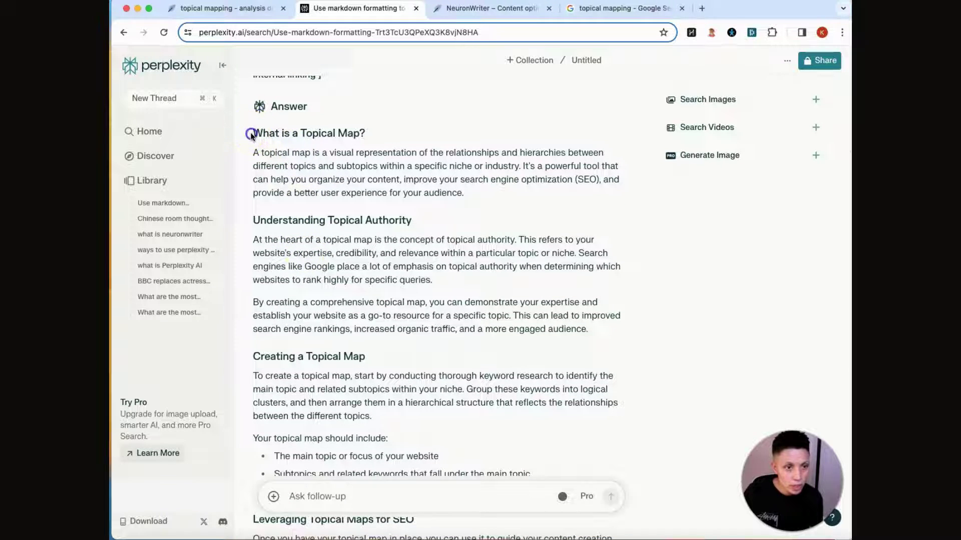
drag(263, 144, 476, 265)
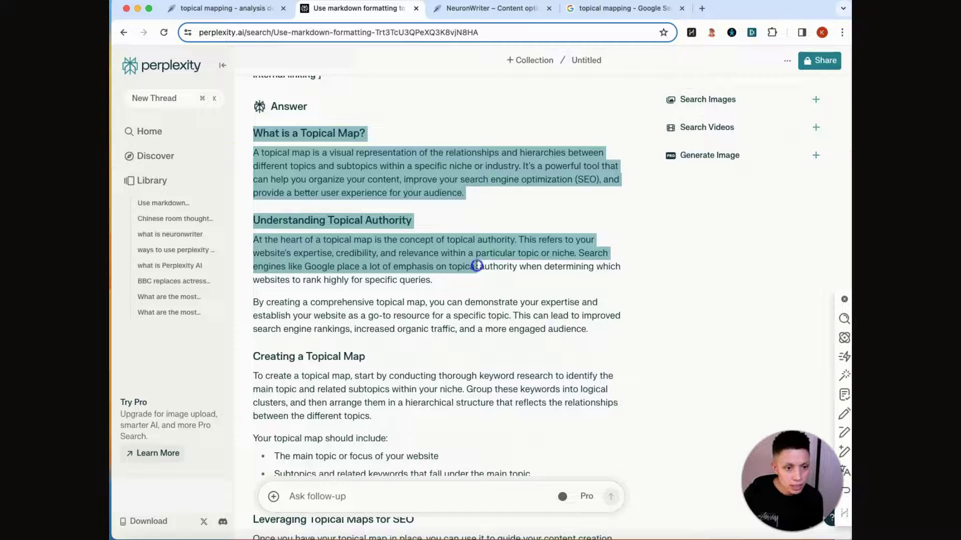
scroll(477, 266, down, 4)
scroll(476, 266, down, 10)
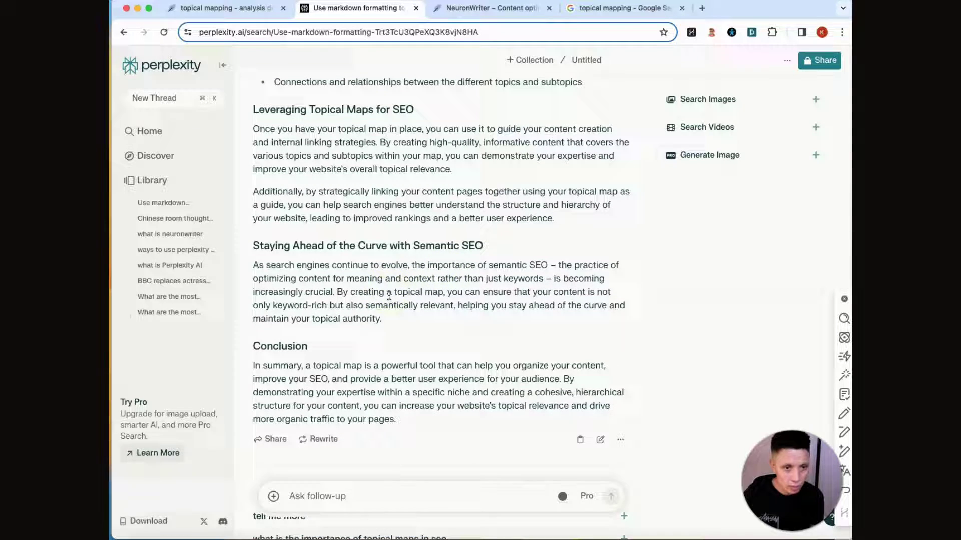
shift+click(389, 320)
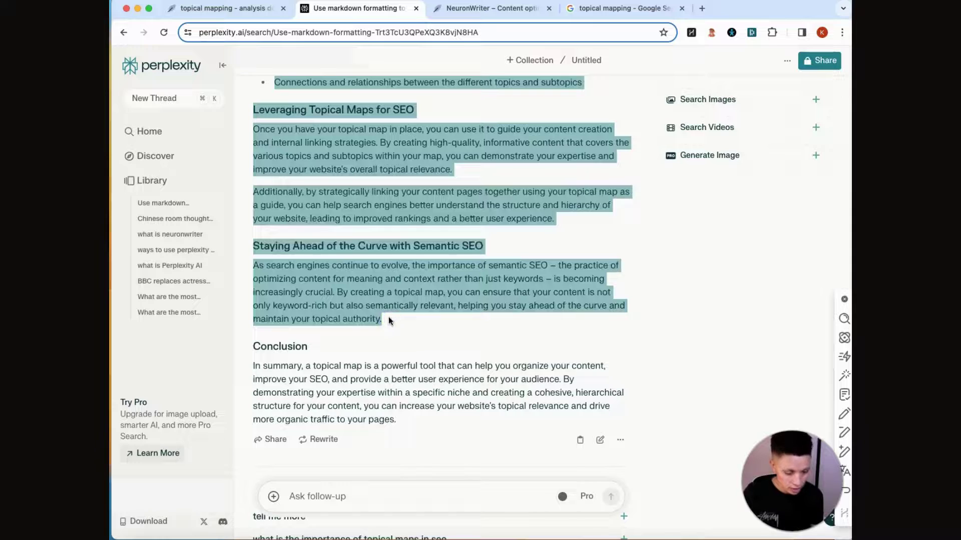
Paste the Perplexity answer into NeuronWriter on a new line below the first H2 heading
click(223, 8)
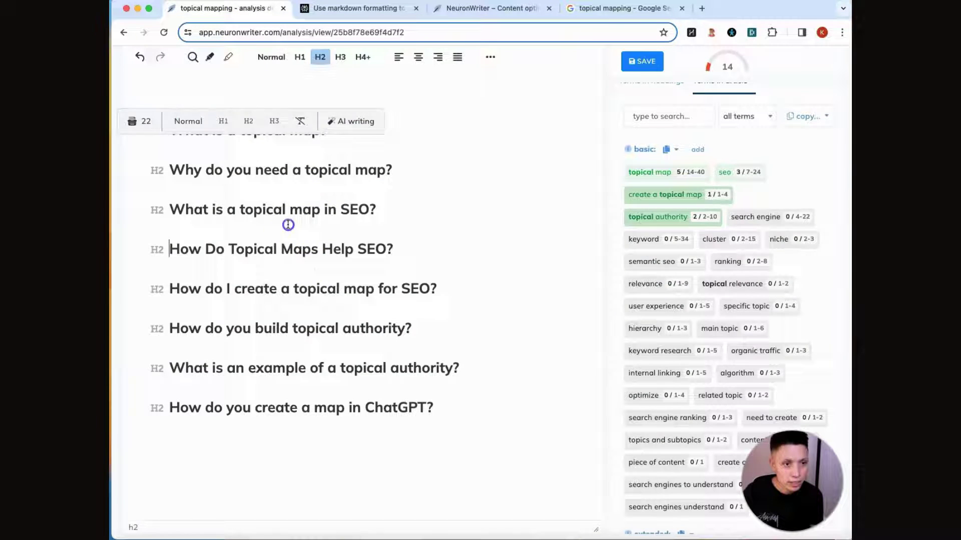
click(380, 172)
scroll(379, 172, up, 2)
click(344, 222)
key(Return)
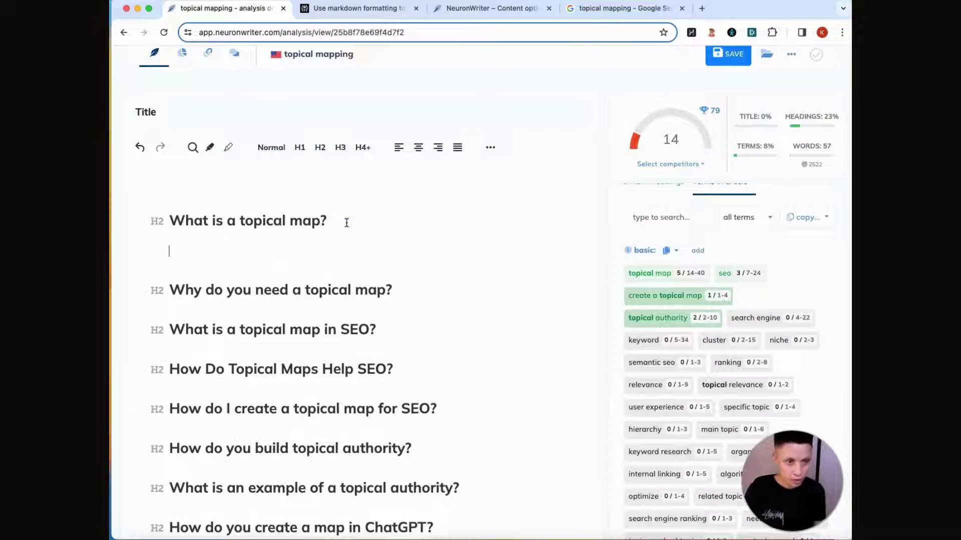
key(super+v)
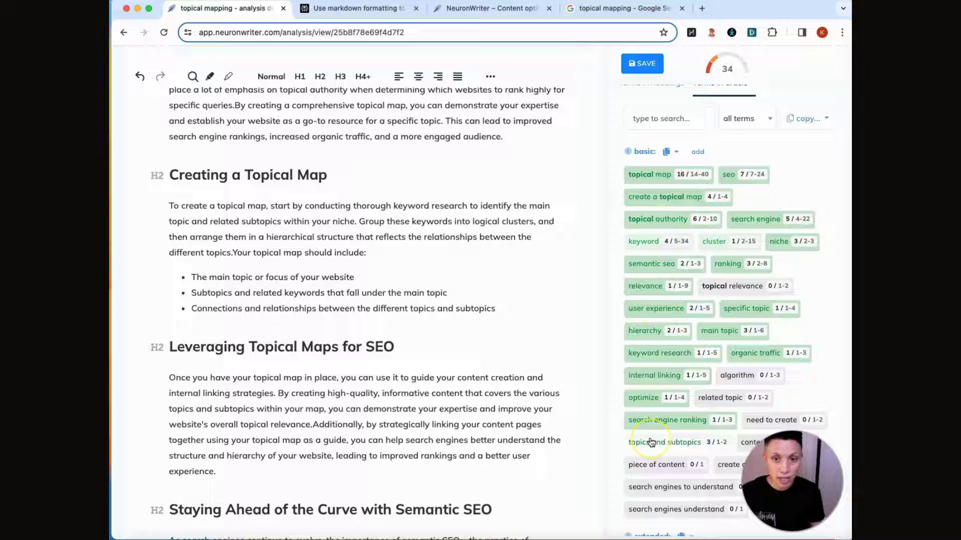
scroll(651, 443, down, 1)
scroll(651, 442, down, 15)
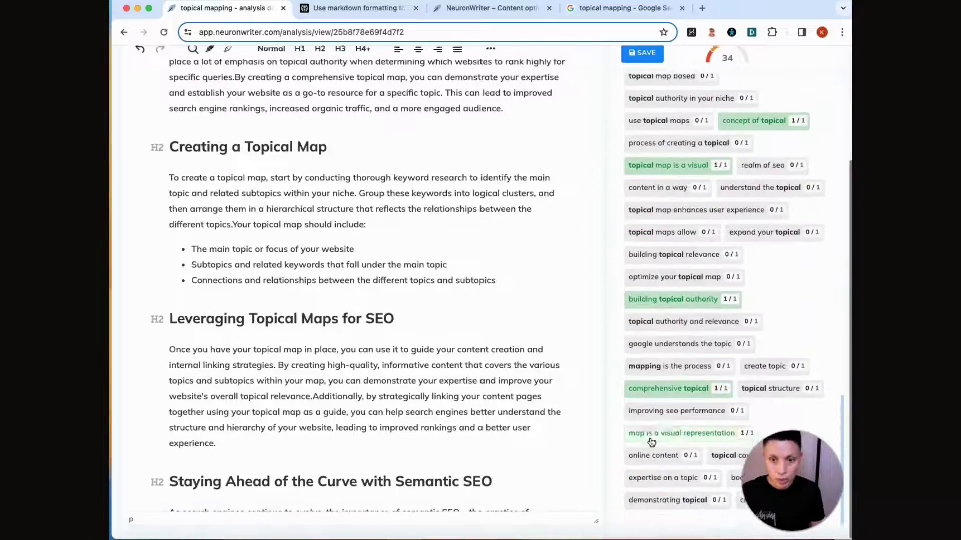
scroll(651, 436, up, 10)
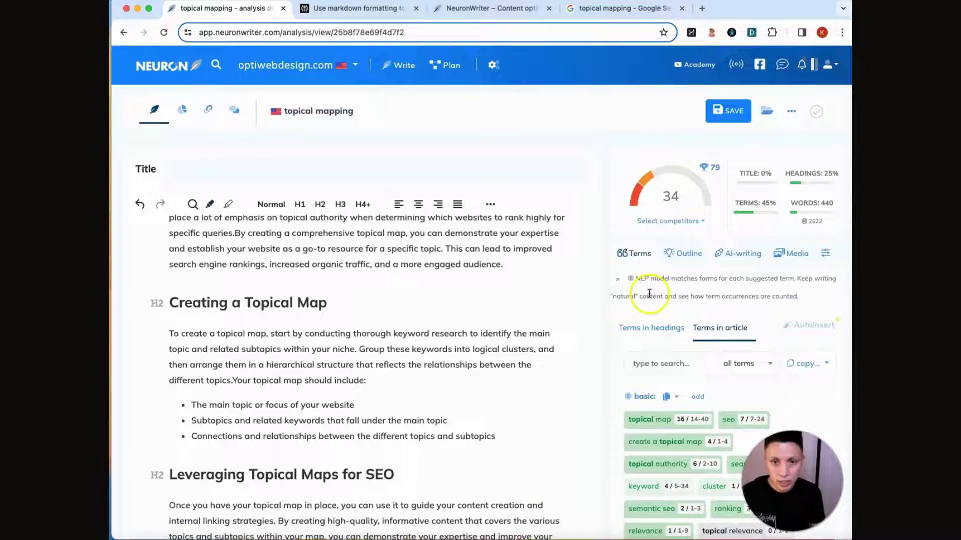
mouse_move(810, 207)
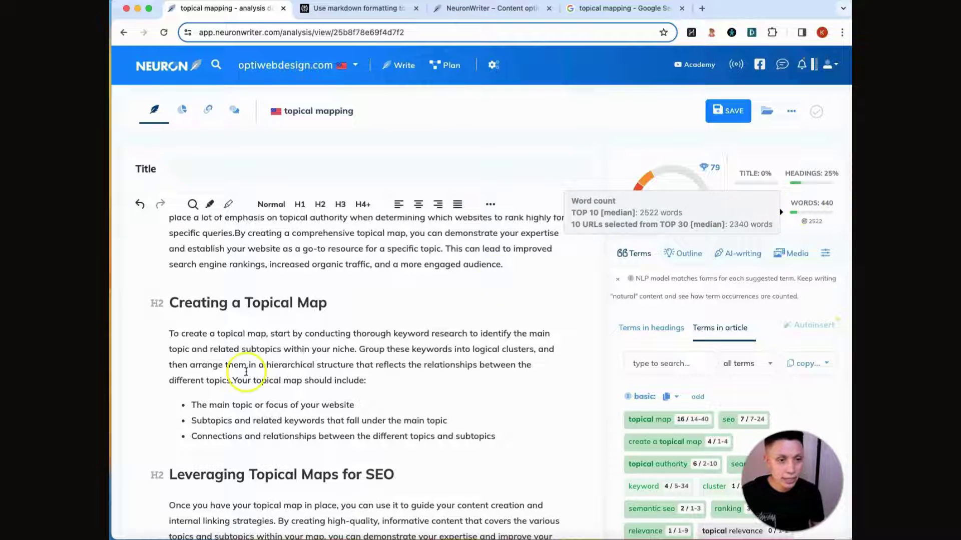
scroll(286, 338, up, 5)
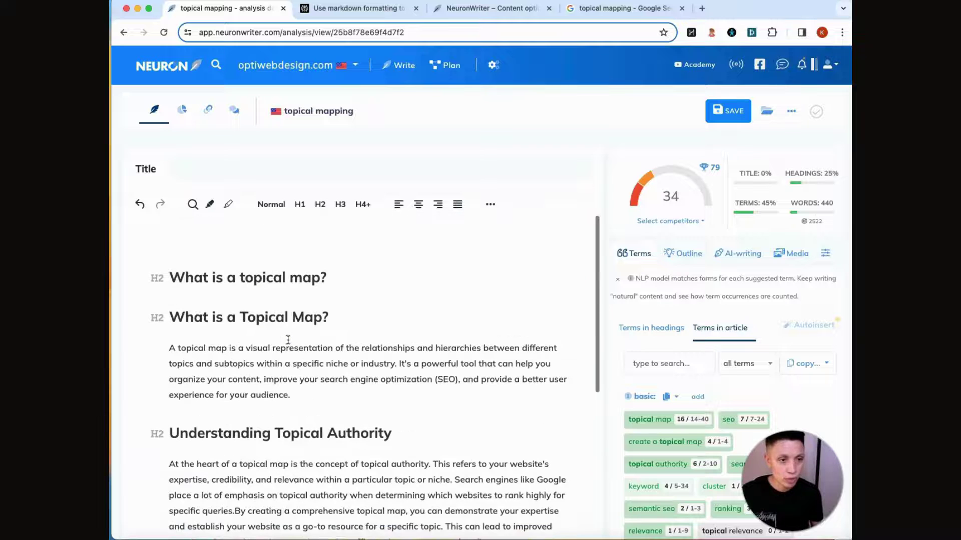
Delete the leftover duplicate 'What is a topical map?' heading line
triple_click(245, 278)
key(BackSpace)
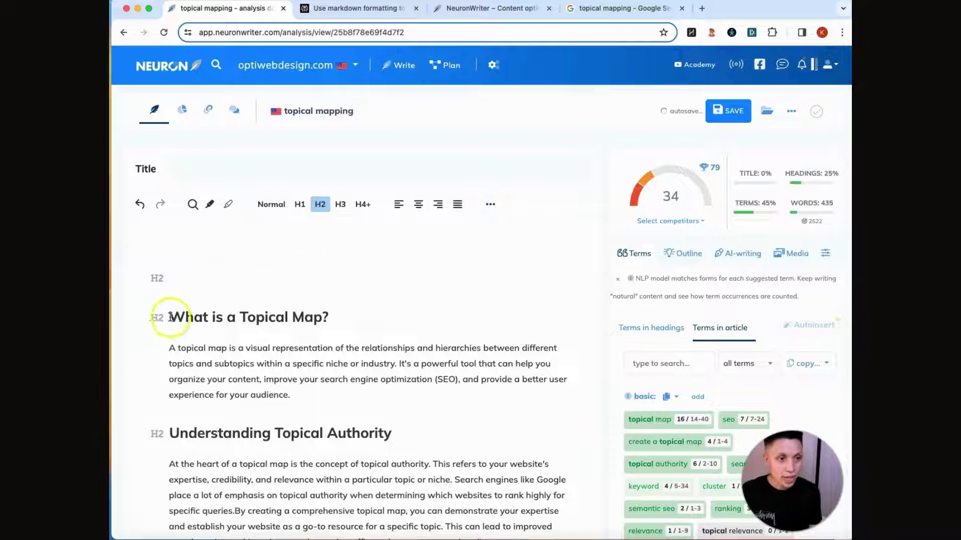
key(Delete)
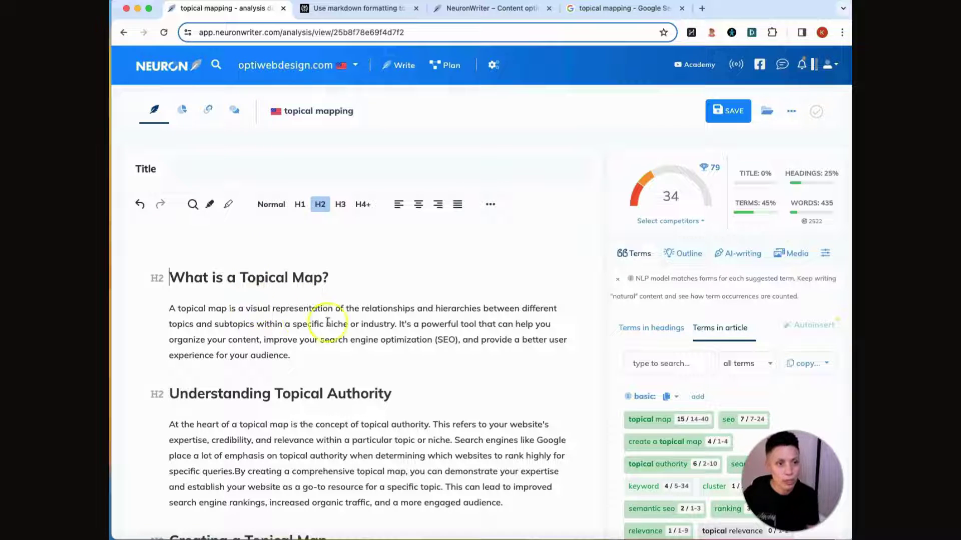
Compare the content score of 34 against the top 10 competitors, best scoring 79
click(165, 314)
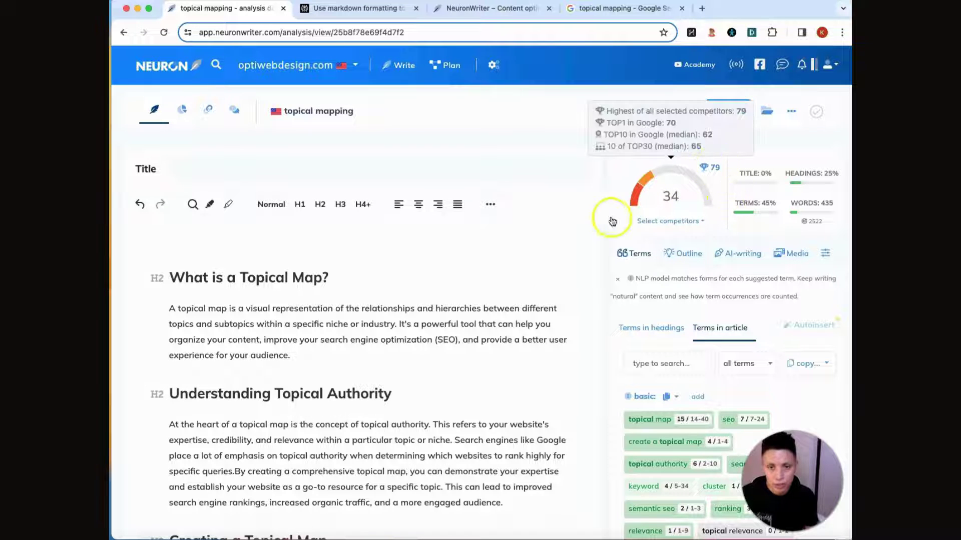
click(709, 167)
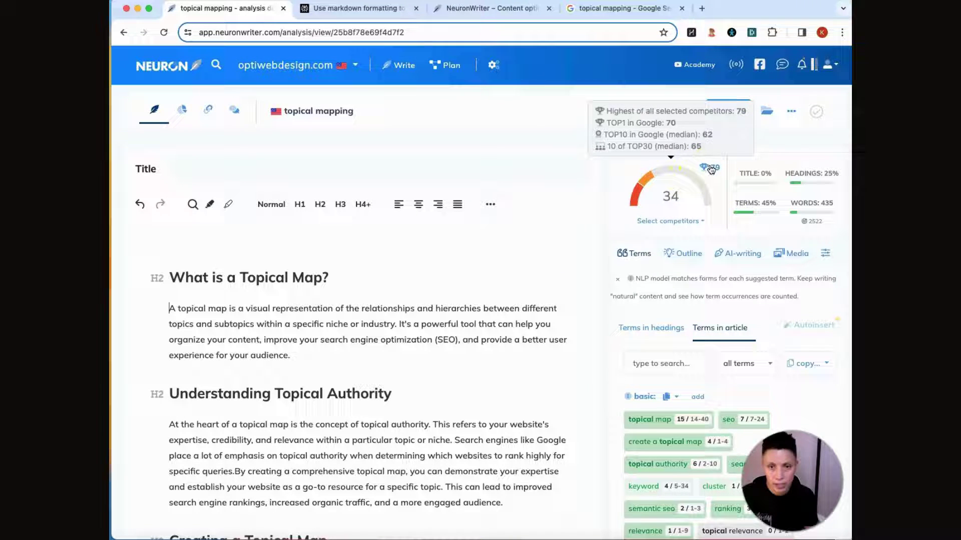
click(711, 168)
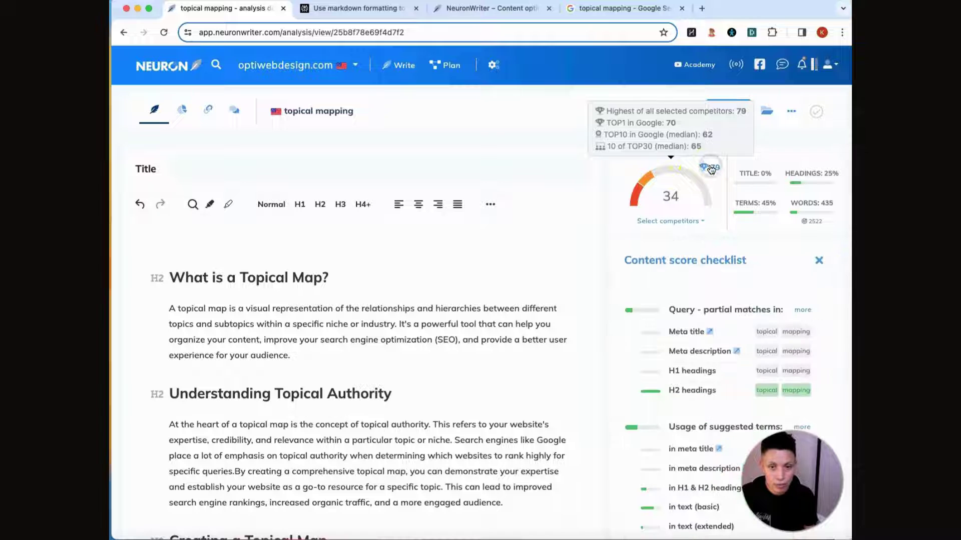
click(670, 221)
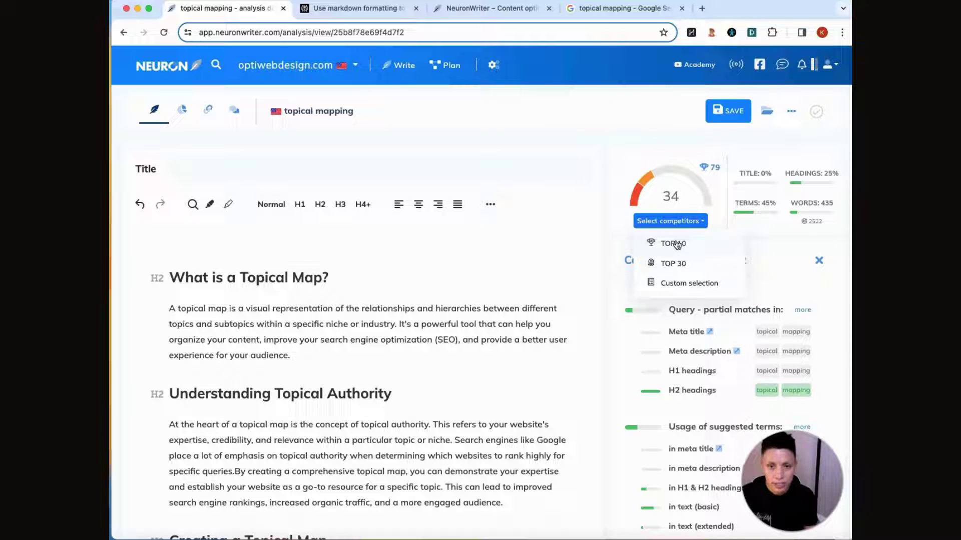
click(673, 243)
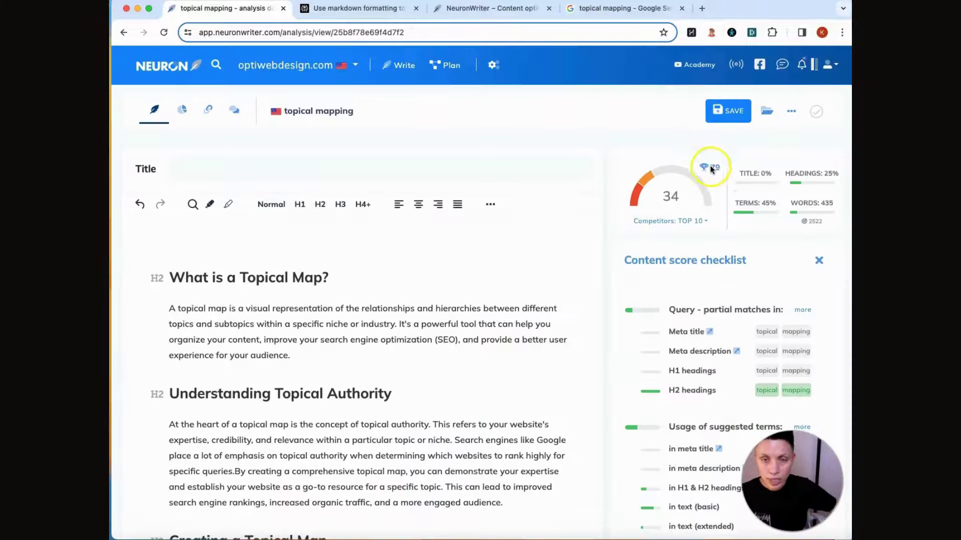
mouse_move(714, 170)
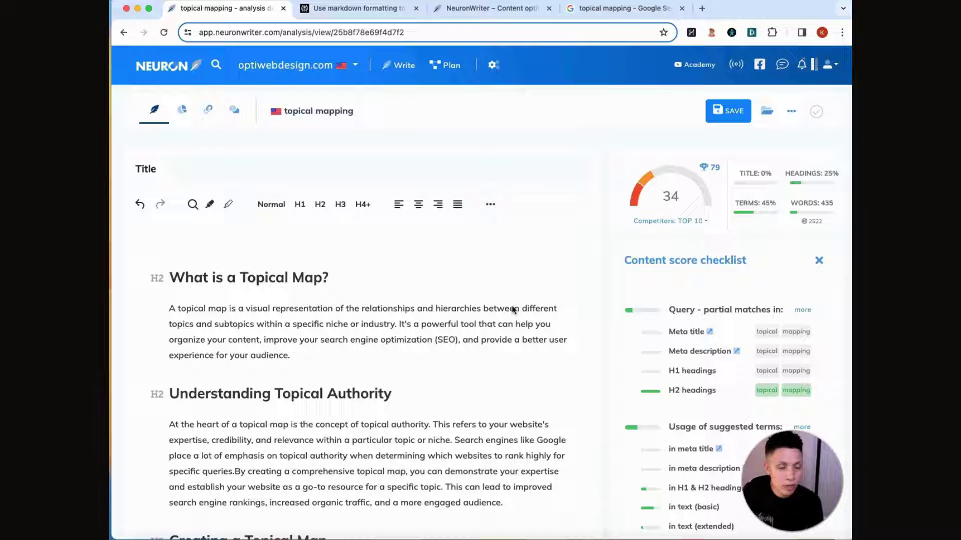
Select the 'Why do you need a topical map?' heading for copying
scroll(462, 336, down, 15)
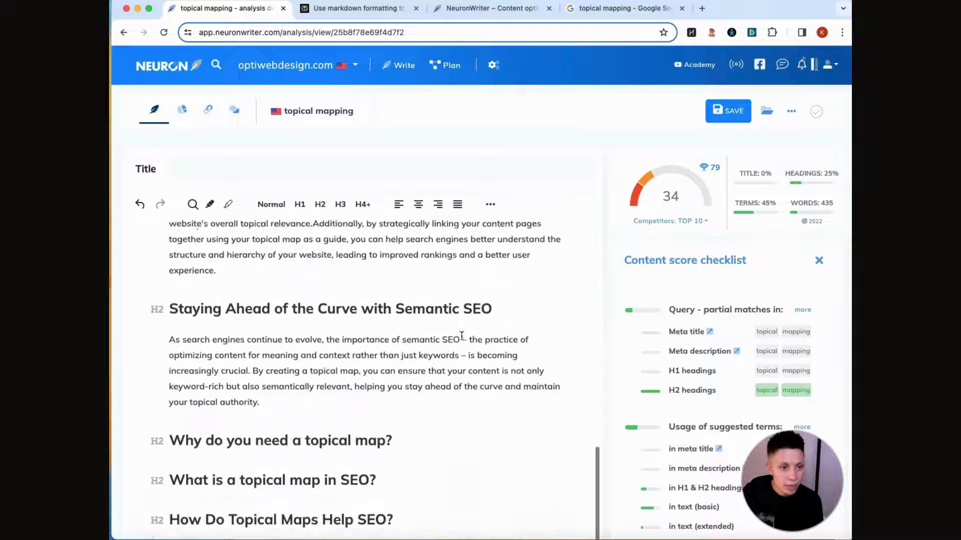
click(172, 351)
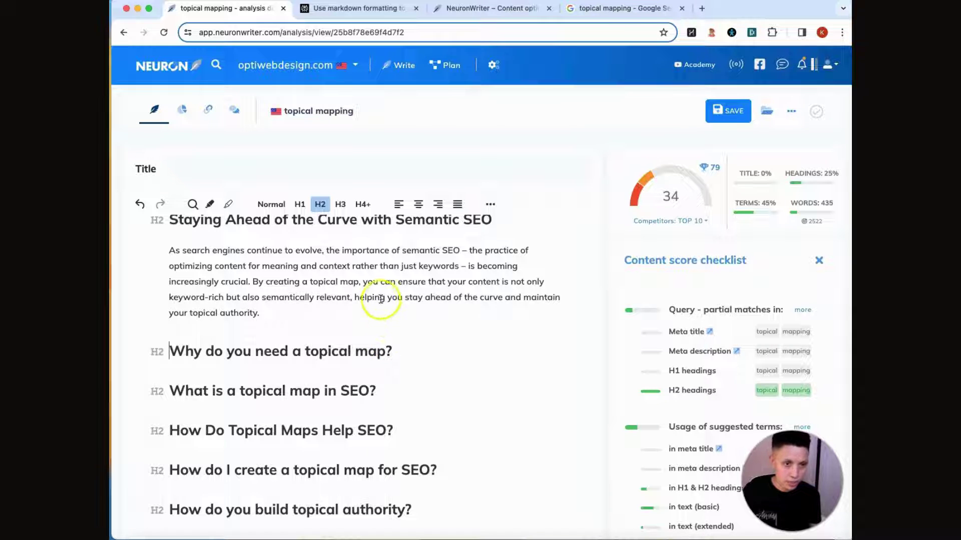
triple_click(392, 348)
key(super+c)
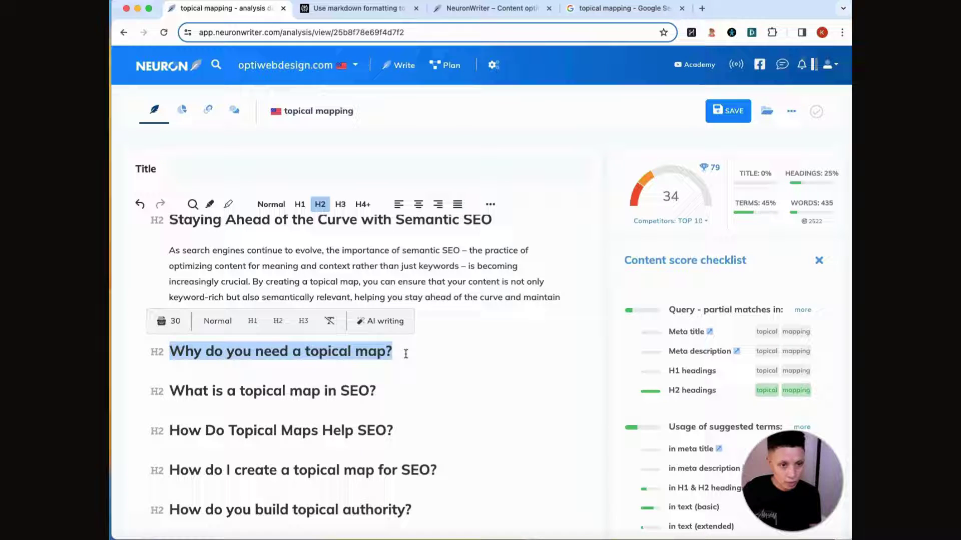
Paste the prompt template into Perplexity's follow-up box with the question 'Why do you need a topical map?'
click(353, 8)
click(413, 196)
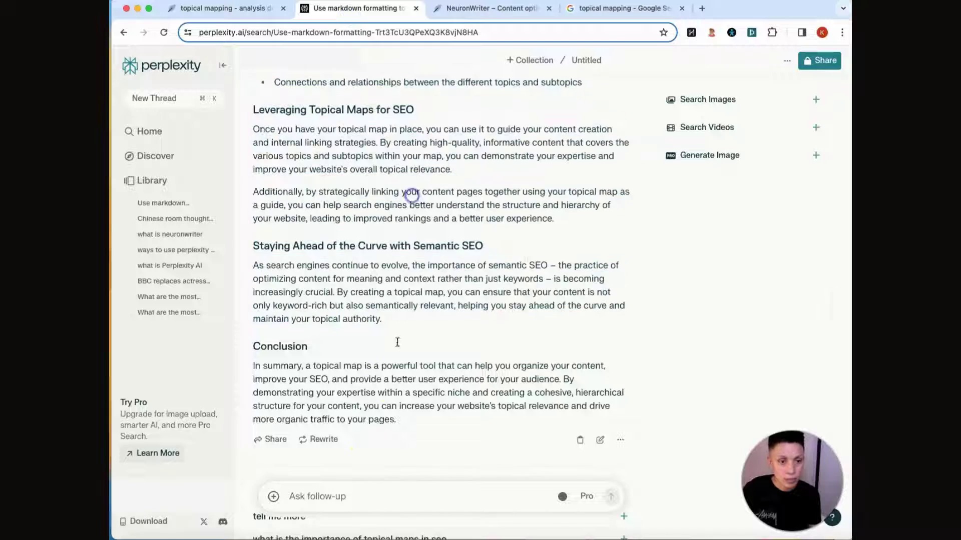
click(345, 487)
key(super+v)
scroll(400, 371, up, 15)
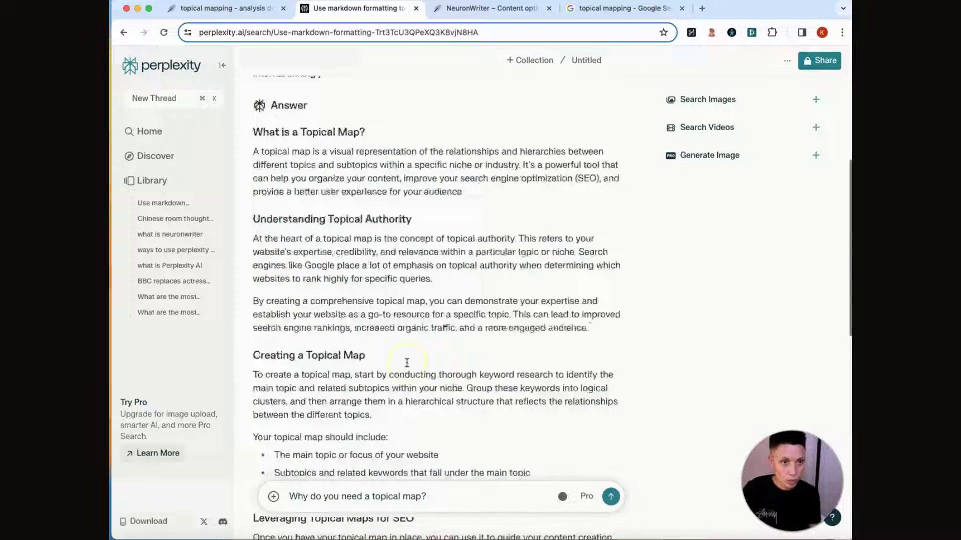
scroll(333, 120, down, 15)
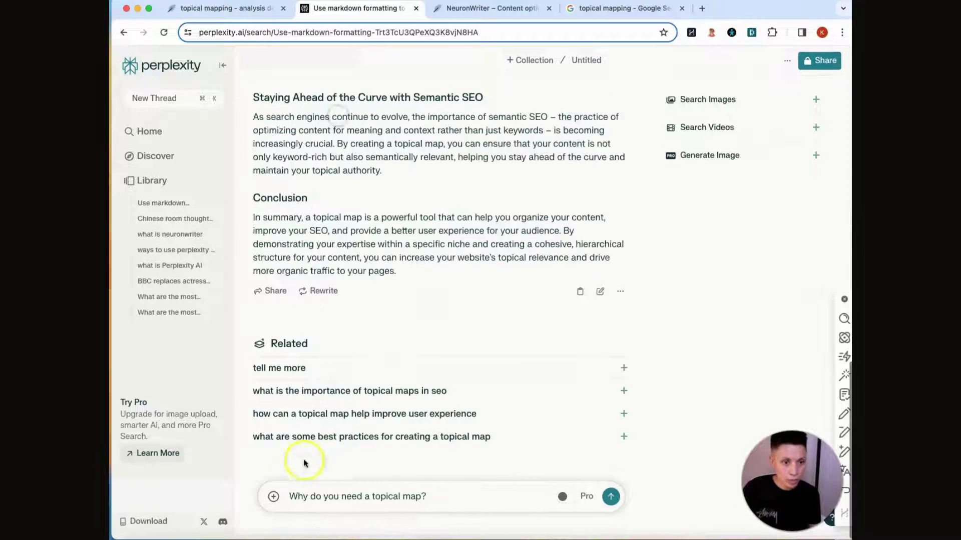
click(295, 495)
text(Use markdown formatting to write a unique 500 word response to the question [ What is a topical map?] Write in a tone that an 11th grade student can understand.  Include the following keywords:)
key(shift+super+Right)
key(super+x)
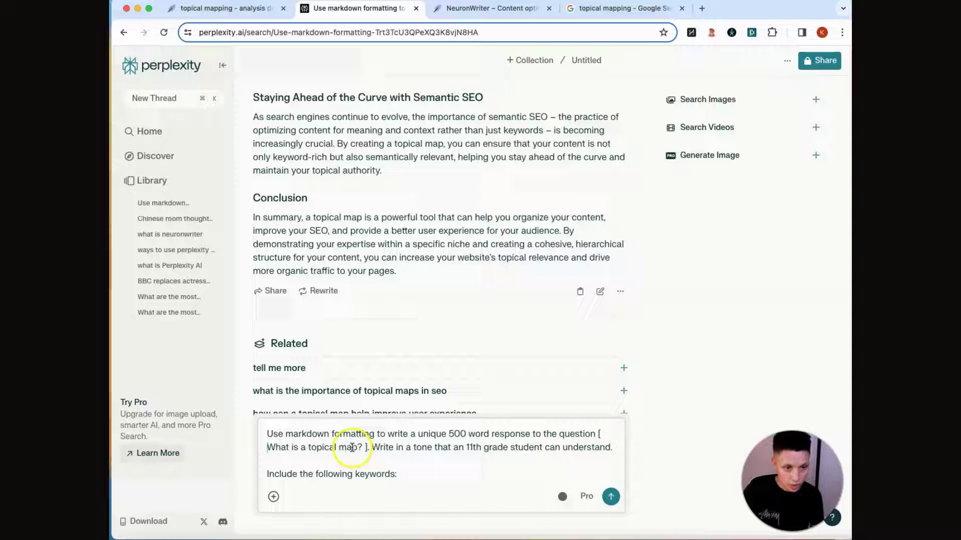
click(362, 448)
key(shift+super+Left)
key(super+v)
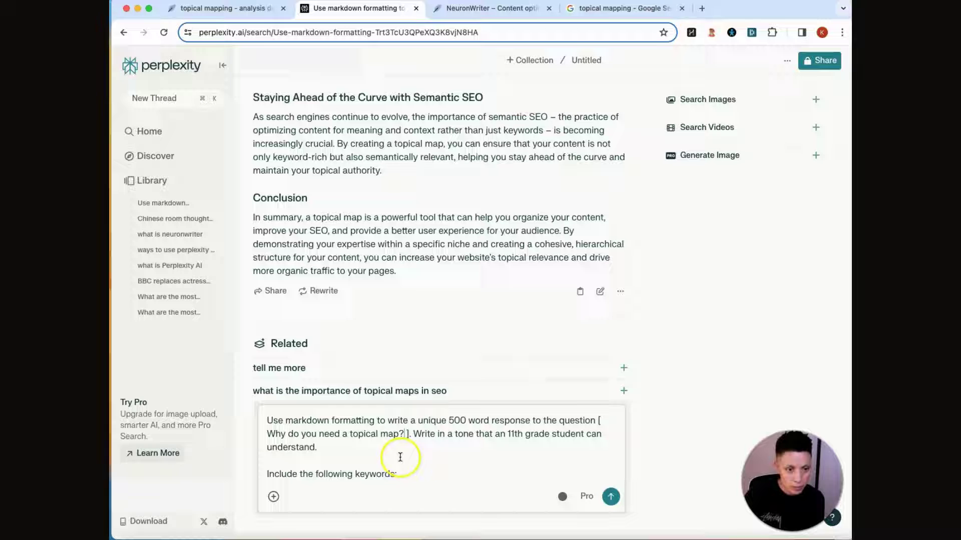
Copy NeuronWriter's basic terms as a plain list and paste them into the Perplexity prompt
click(225, 8)
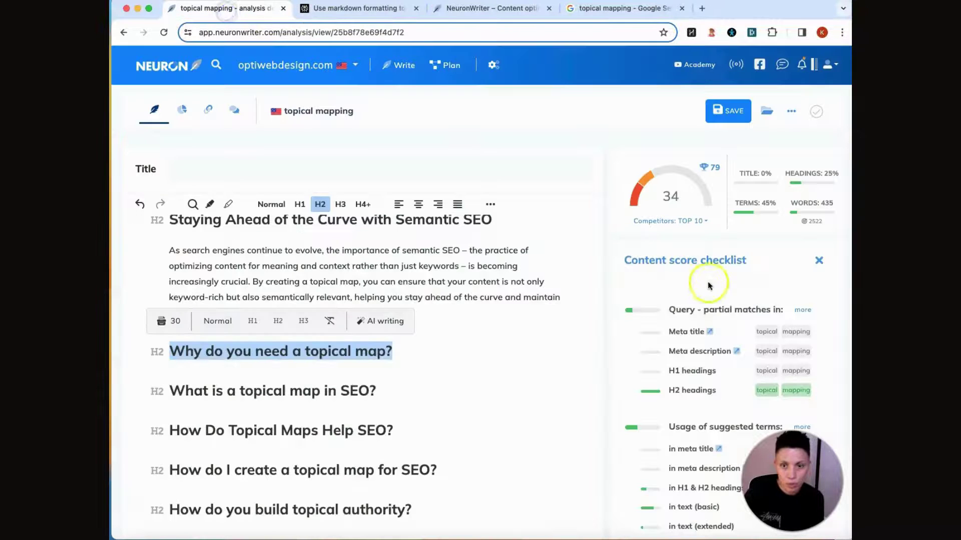
scroll(720, 285, down, 3)
scroll(721, 280, up, 3)
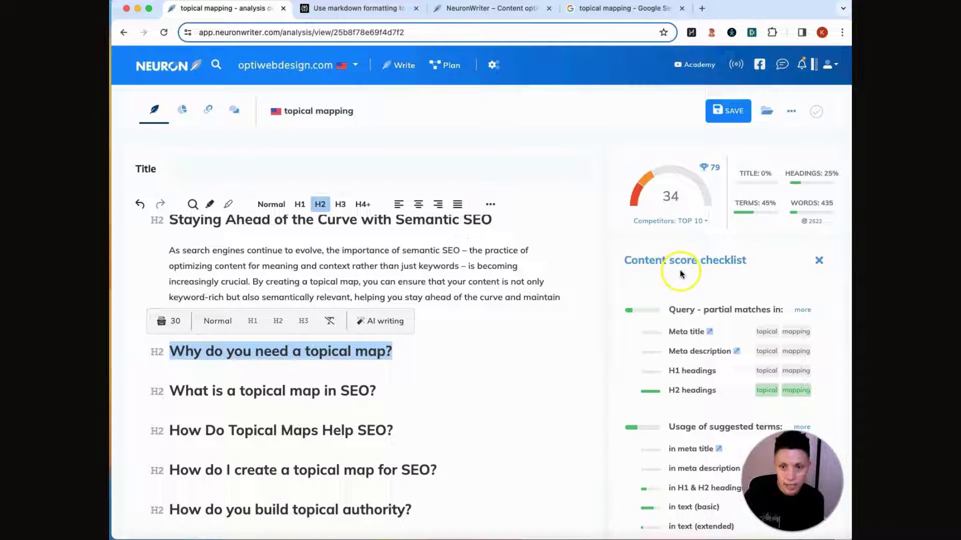
click(824, 259)
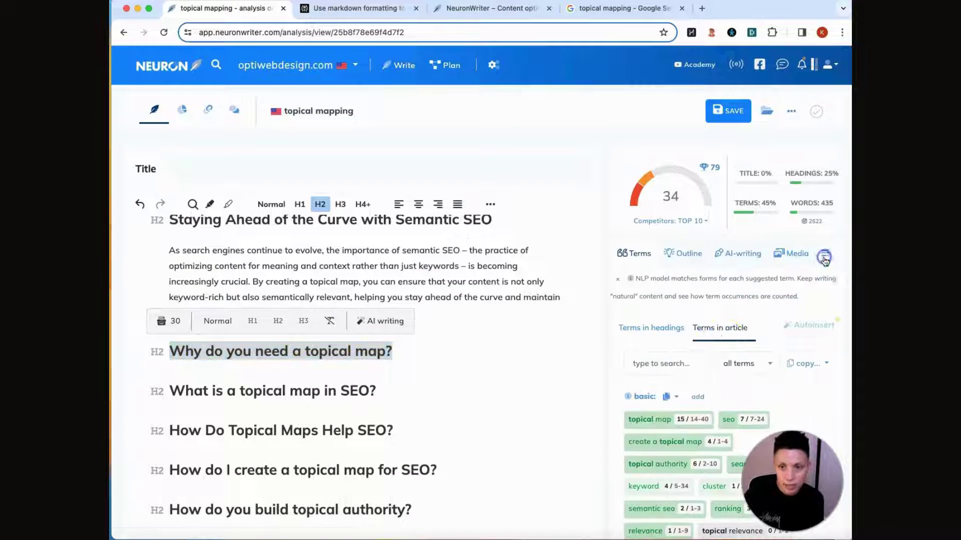
click(676, 397)
click(694, 424)
key(ctrl+Tab)
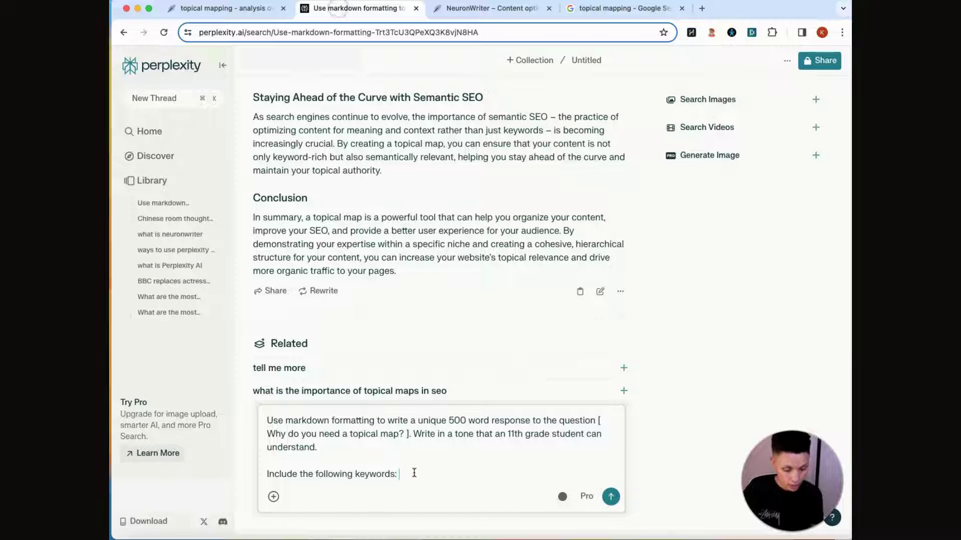
key(super+v)
Delete the keywords from topical relevance through user experience, then send the prompt
scroll(414, 466, up, 10)
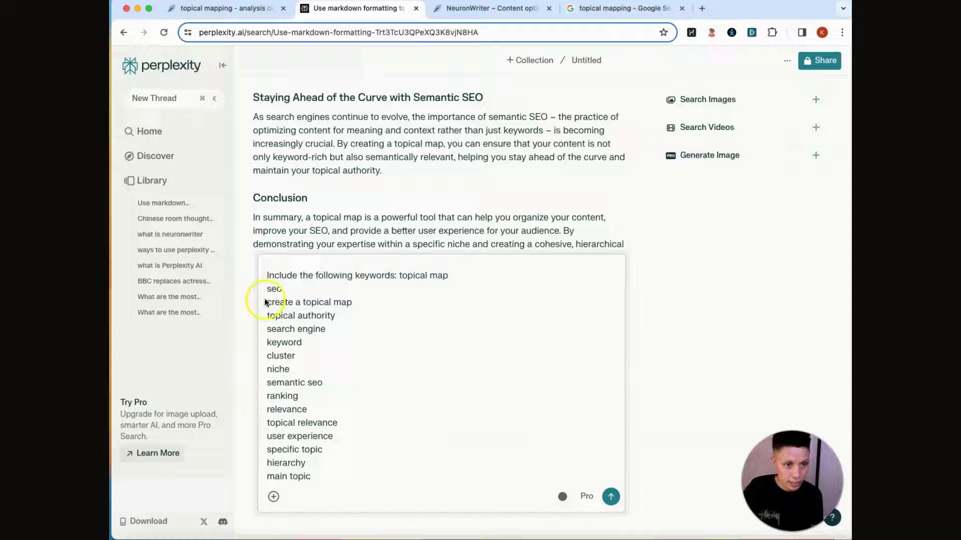
click(268, 290)
scroll(317, 337, down, 3)
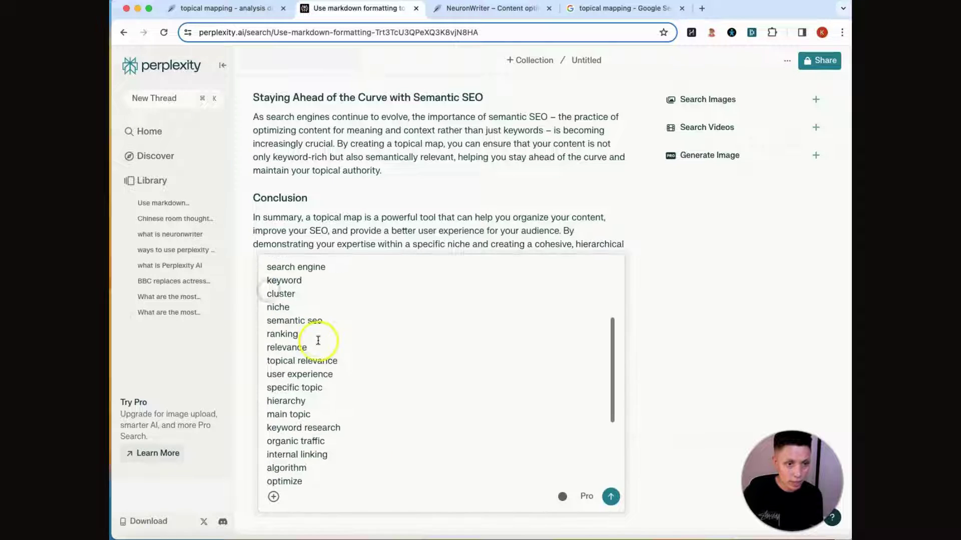
shift+click(348, 364)
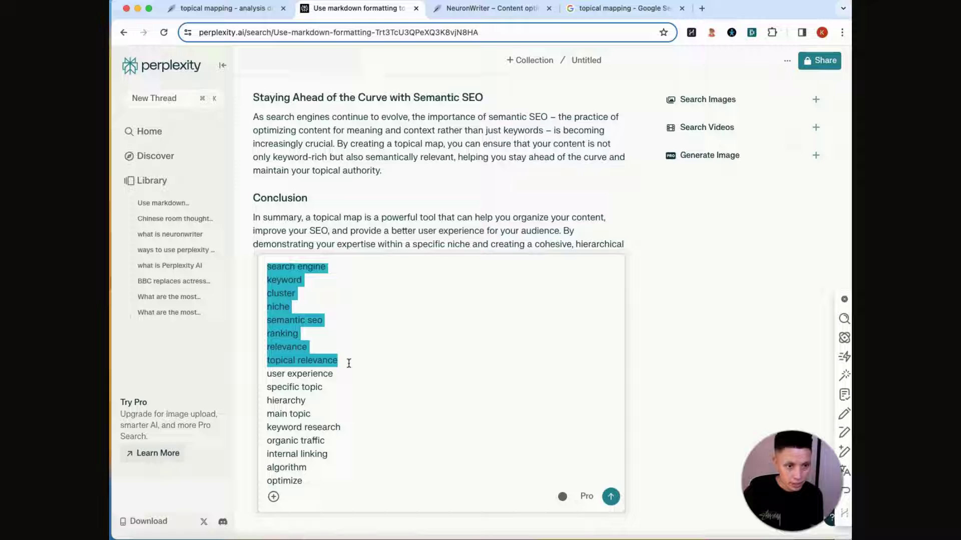
shift+click(331, 376)
key(BackSpace)
scroll(339, 375, up, 1)
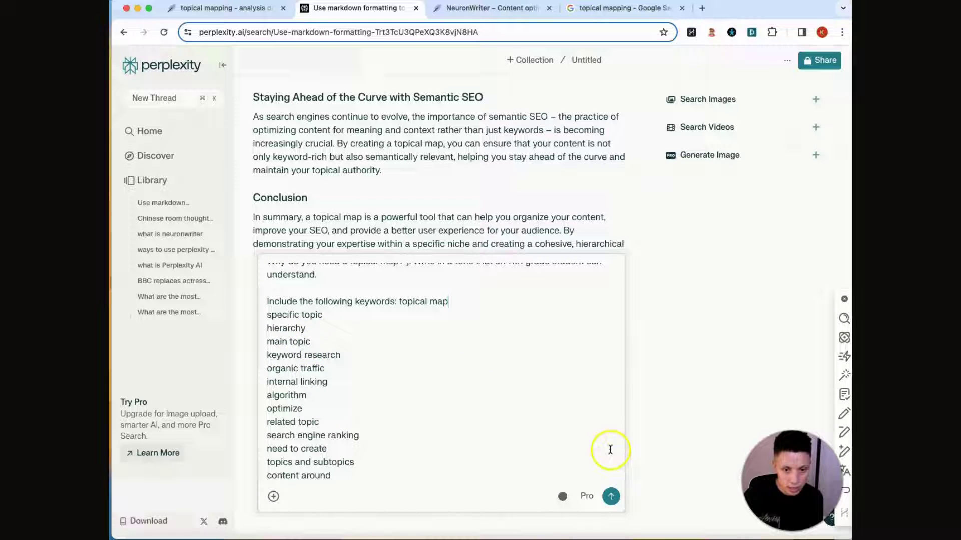
click(609, 497)
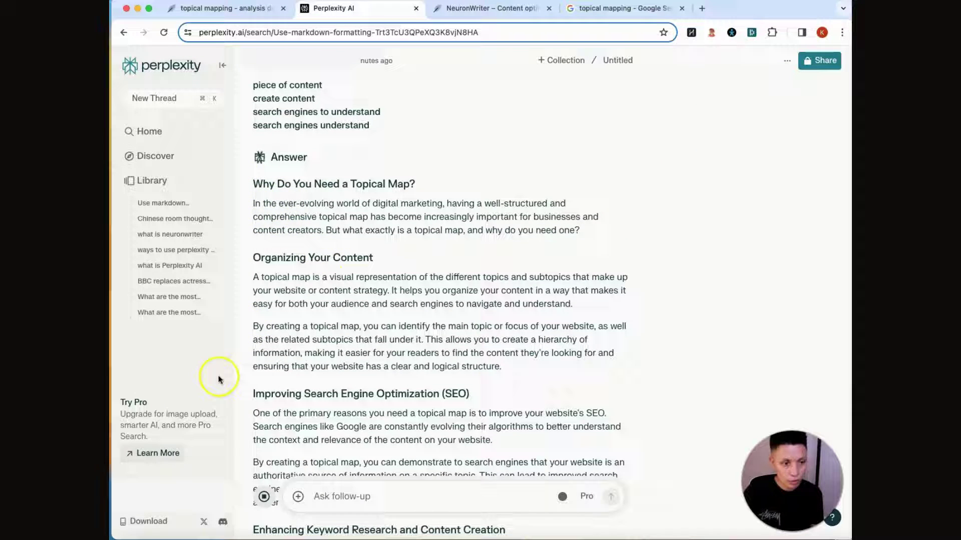
Paste the follow-up prompt for 'What is a topical map in SEO?' into Perplexity
scroll(338, 323, down, 3)
key(ctrl+v)
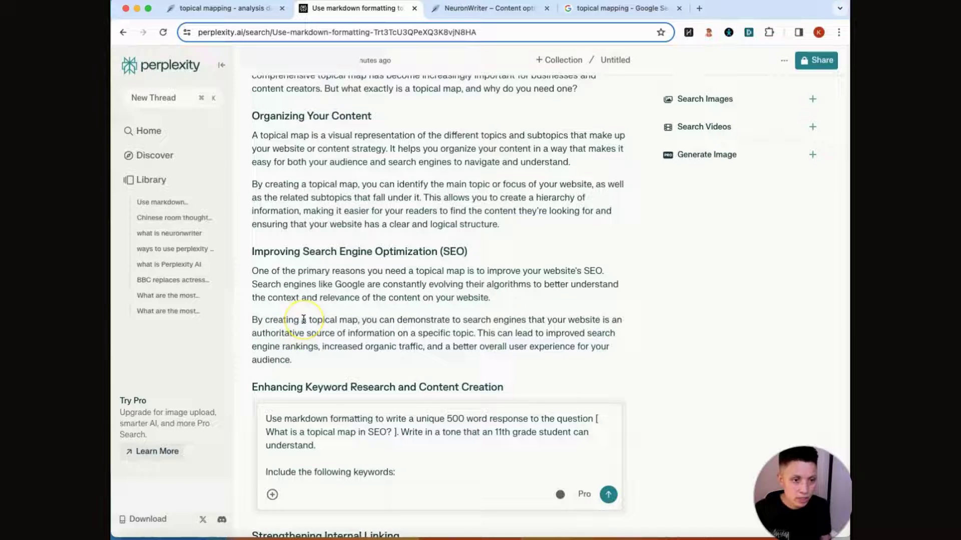
scroll(307, 322, down, 2)
click(332, 432)
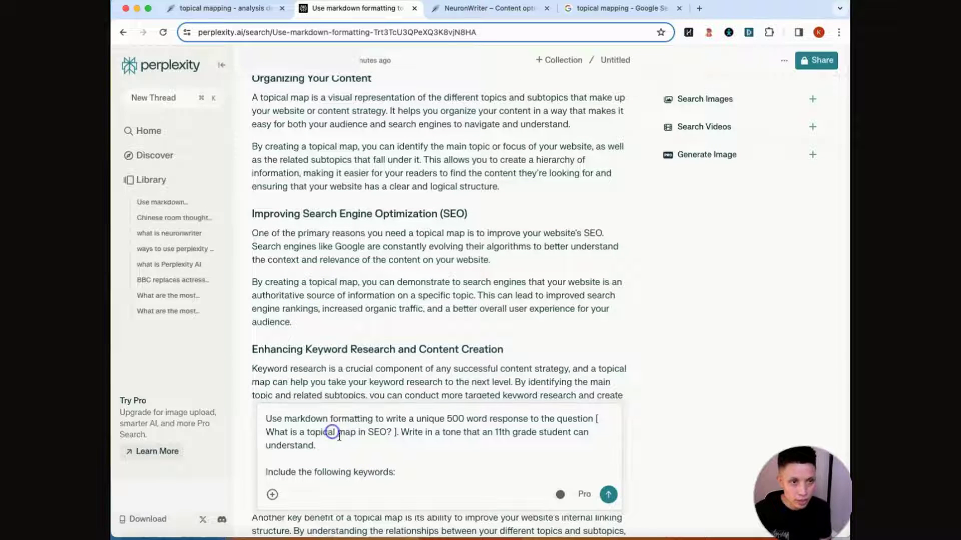
Copy NeuronWriter's extended terms as a plain list and paste them into the prompt
click(223, 8)
scroll(645, 253, down, 3)
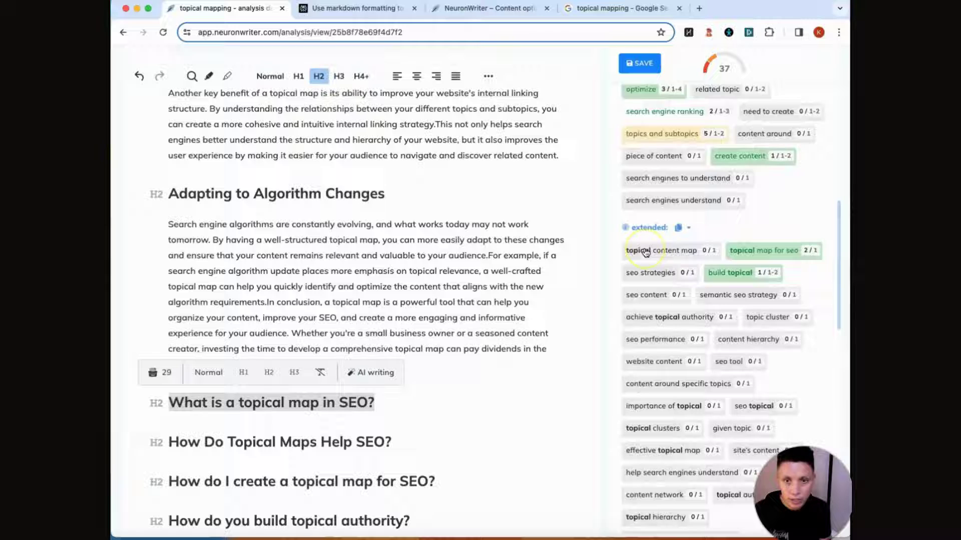
scroll(651, 250, down, 5)
scroll(685, 200, up, 3)
click(688, 184)
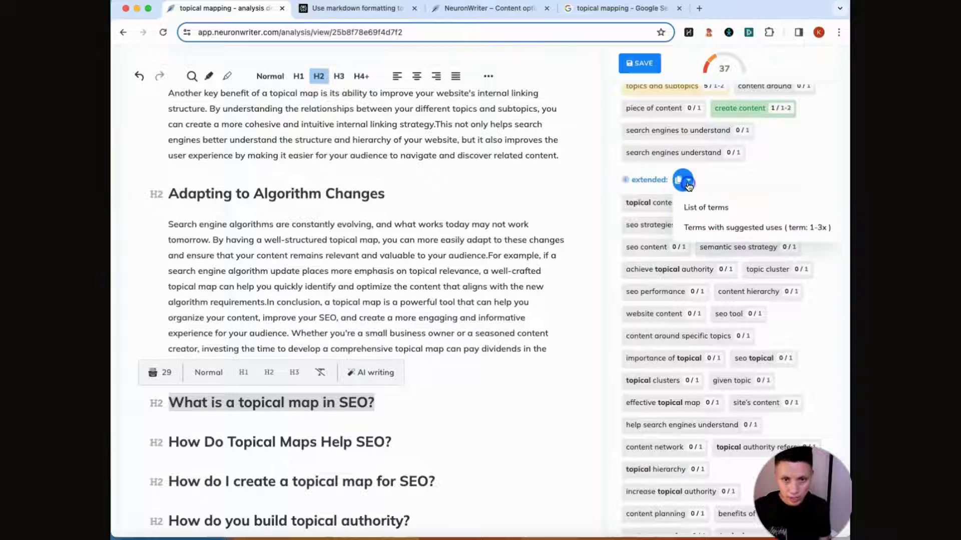
click(705, 208)
click(346, 8)
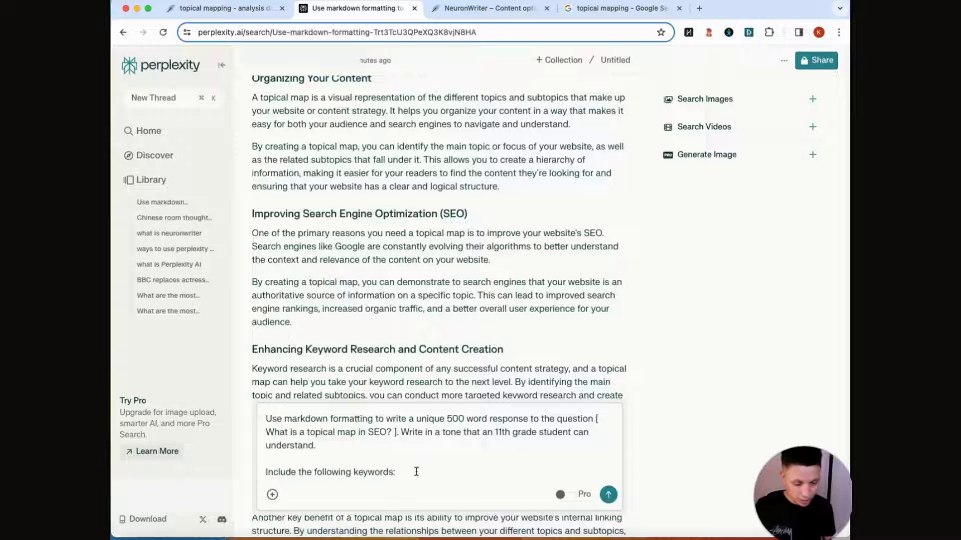
key(super+v)
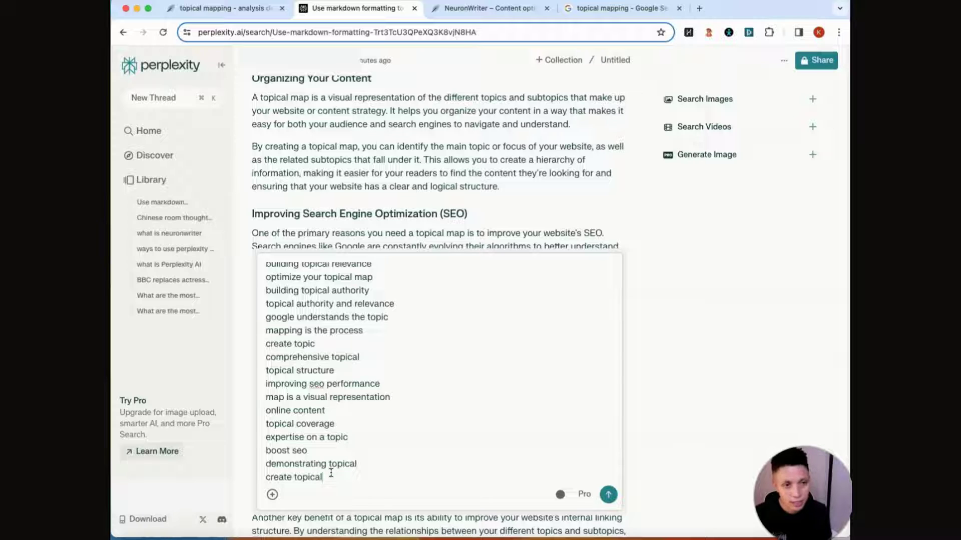
Delete a first block of unwanted extended keywords from the prompt
scroll(330, 473, up, 5)
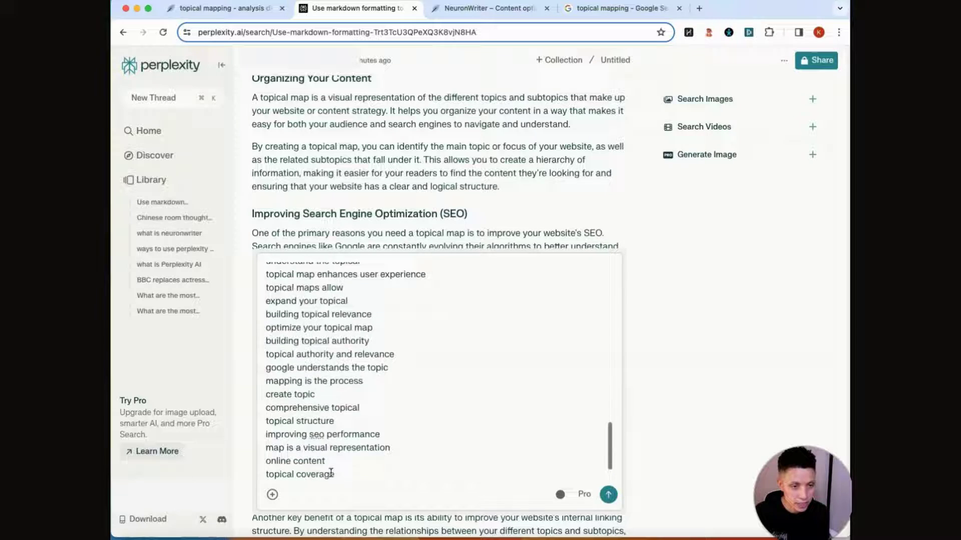
drag(265, 331, 336, 477)
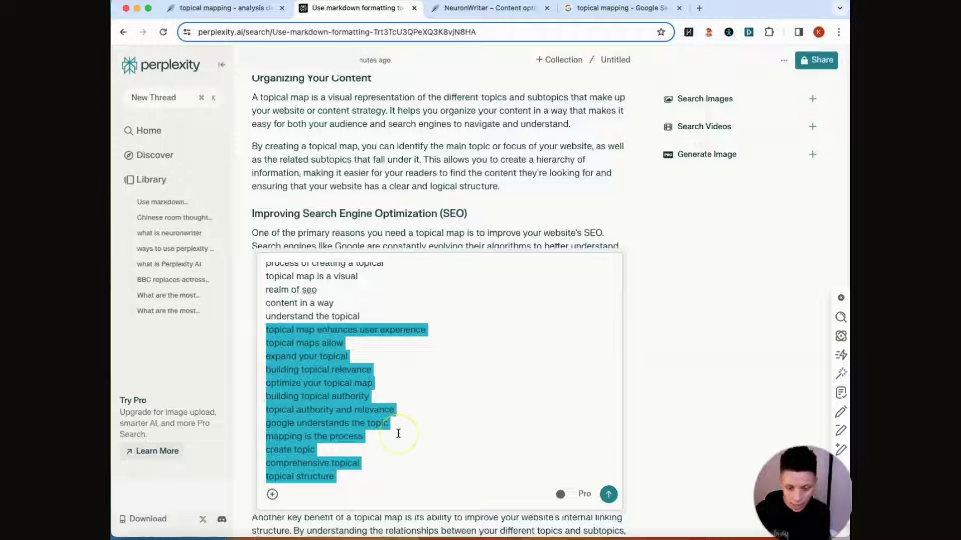
key(BackSpace)
scroll(399, 433, up, 10)
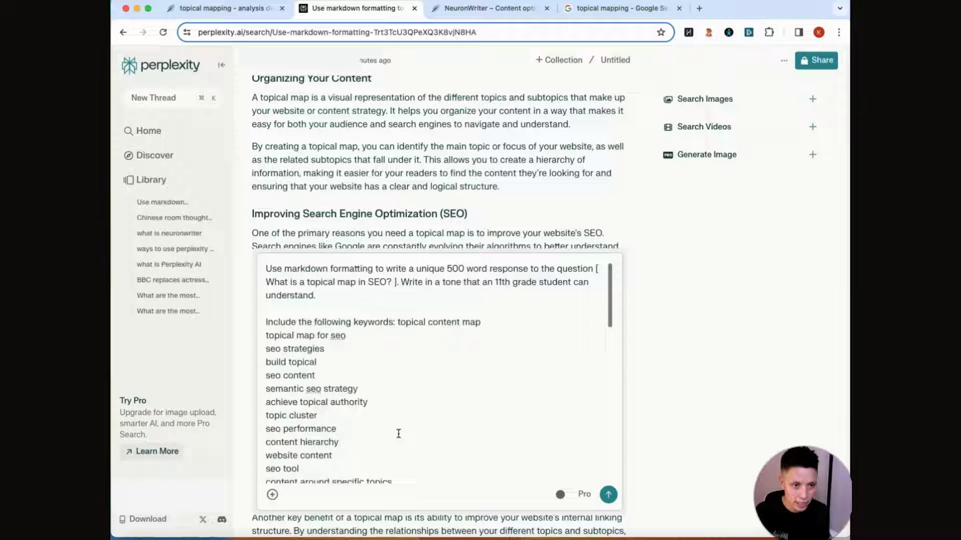
scroll(398, 433, down, 4)
scroll(398, 433, down, 2)
key(super+a)
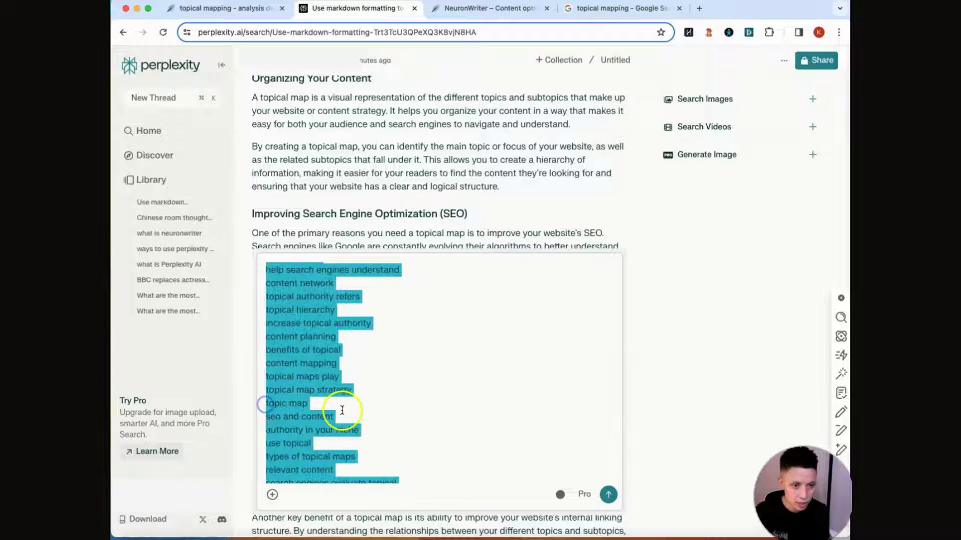
click(282, 405)
Delete the remaining unwanted keywords through 'understand the topical' and return to NeuronWriter
scroll(332, 425, down, 6)
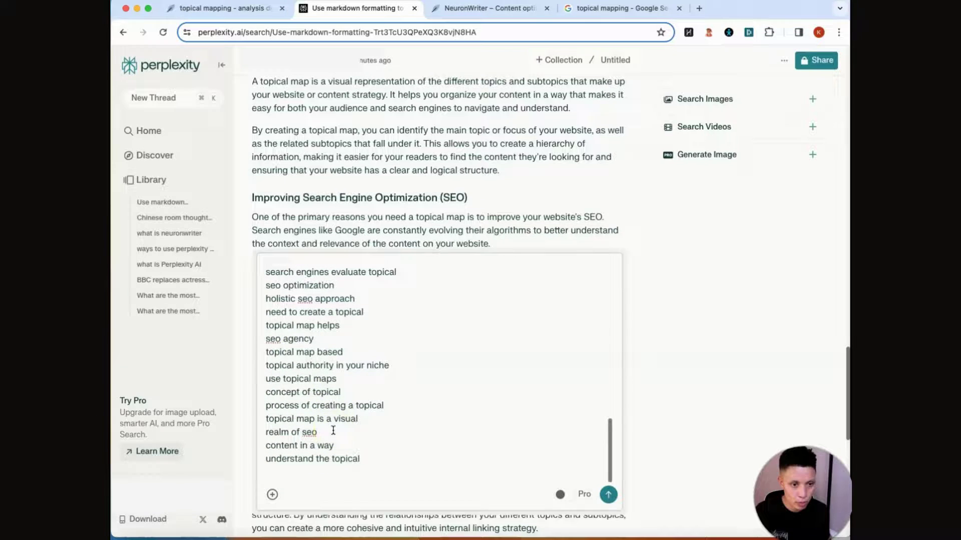
click(265, 336)
shift+click(364, 456)
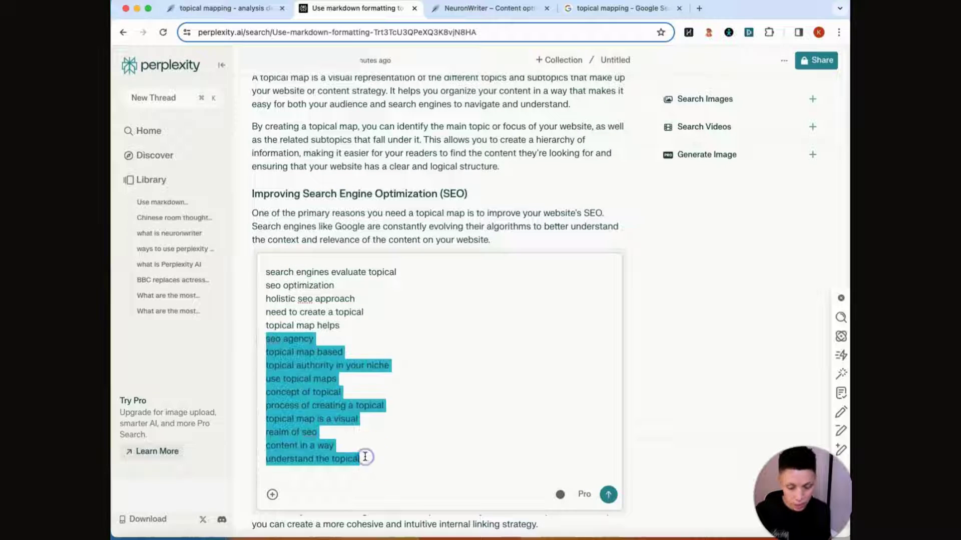
key(BackSpace)
key(BackSpace)
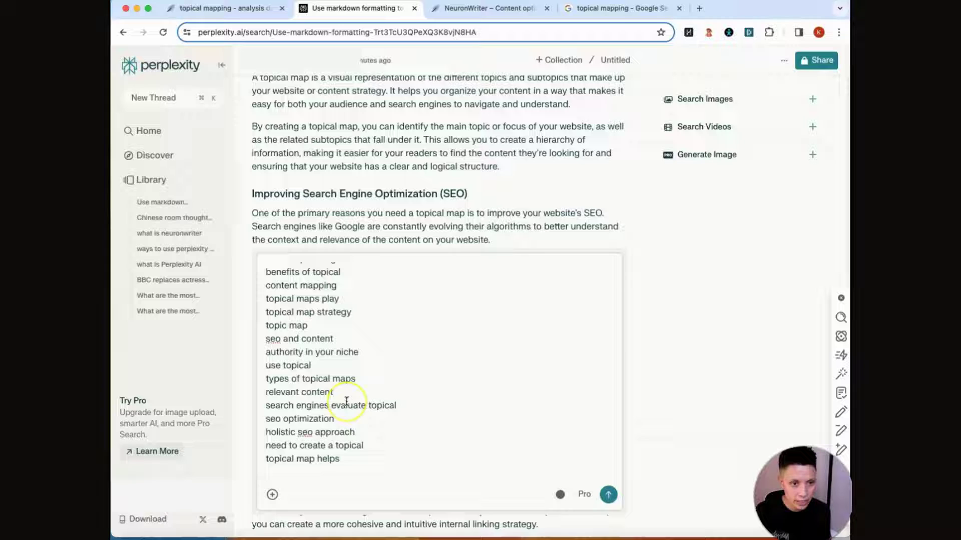
scroll(346, 402, up, 10)
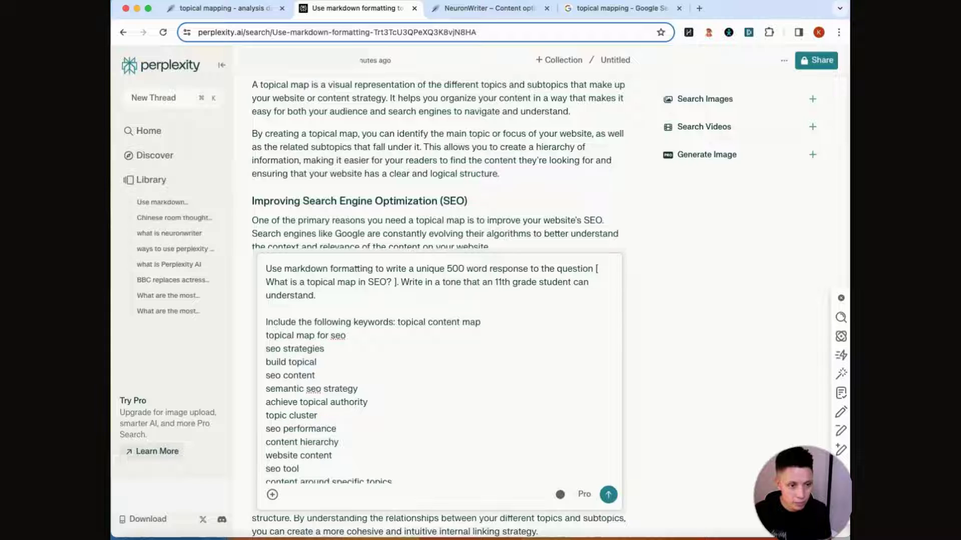
key(super+1)
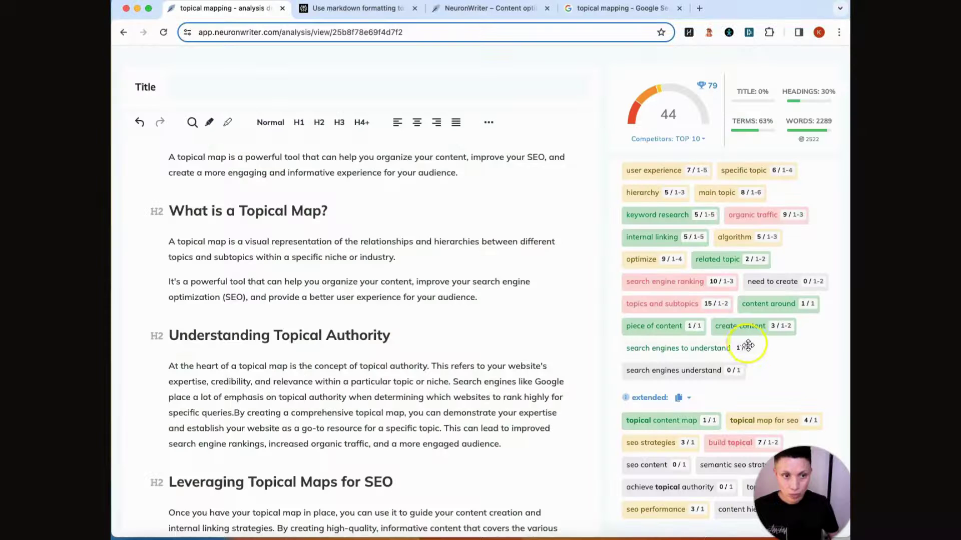
Scroll through the article and the terms panel to review the 44-score draft
click(466, 284)
scroll(465, 281, down, 5)
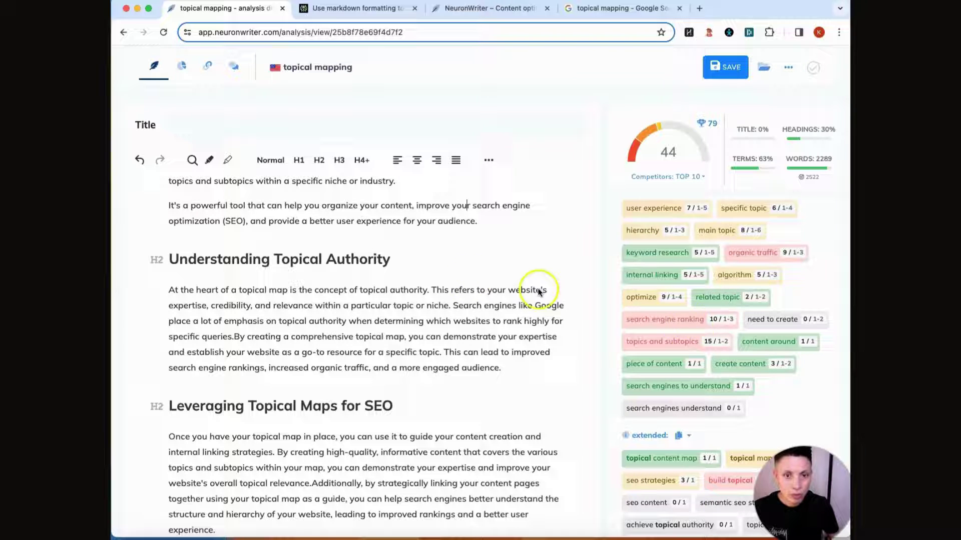
scroll(689, 324, down, 10)
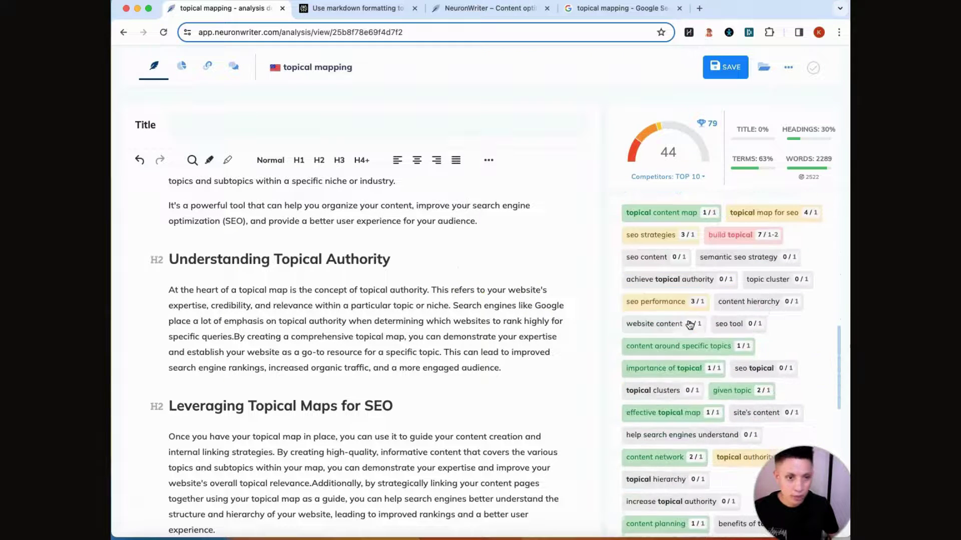
scroll(690, 324, down, 2)
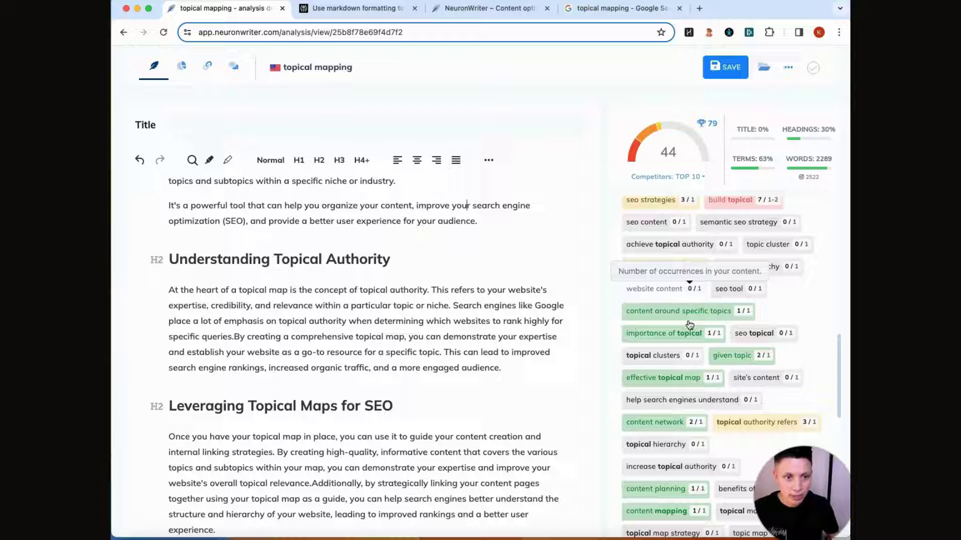
scroll(690, 328, up, 5)
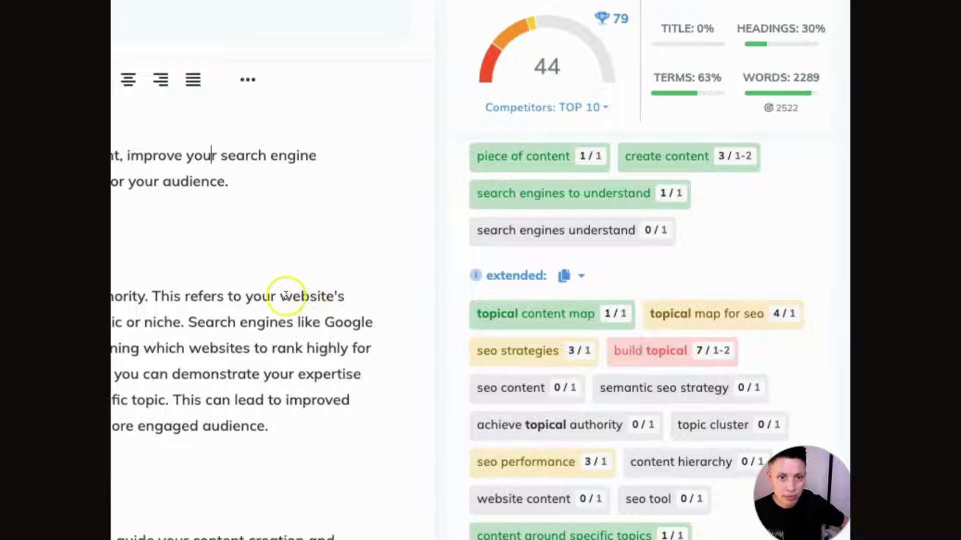
scroll(644, 320, up, 3)
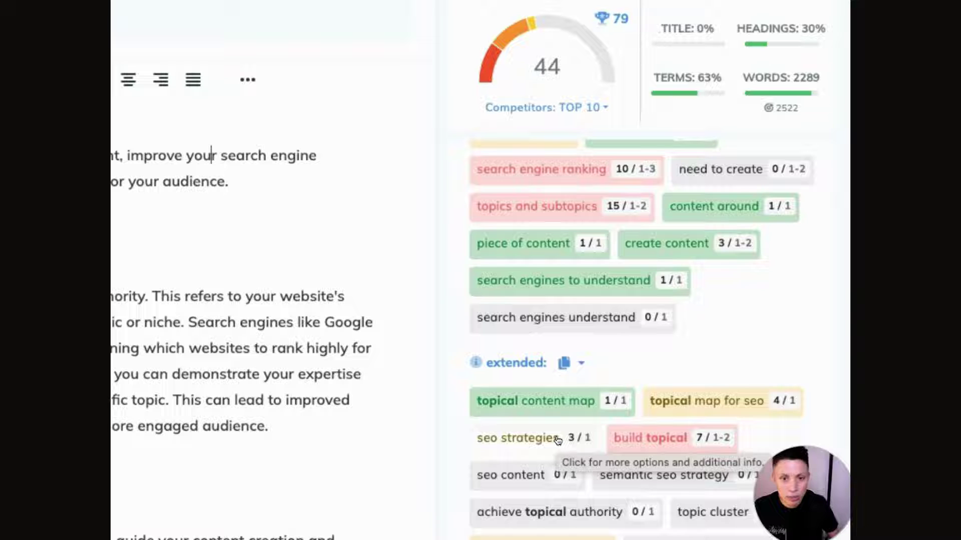
click(655, 439)
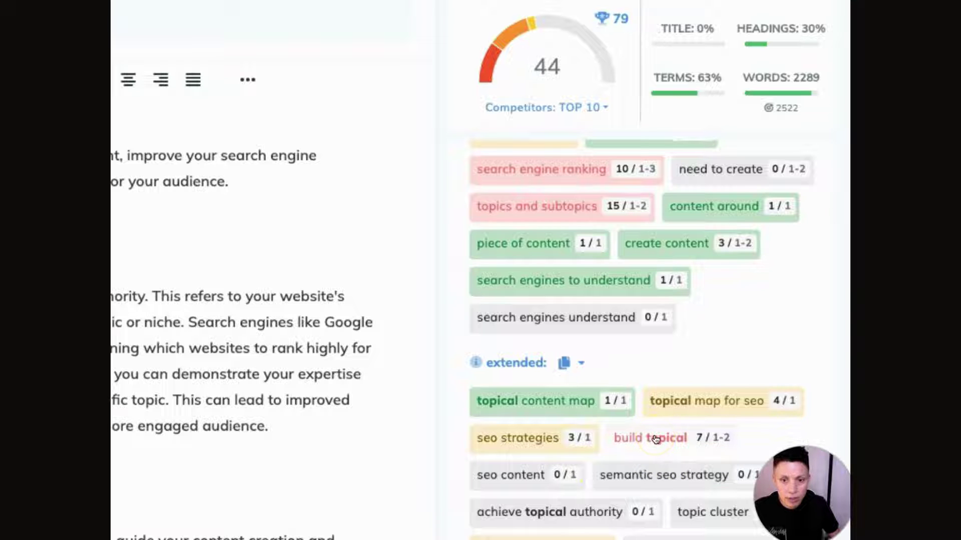
click(650, 411)
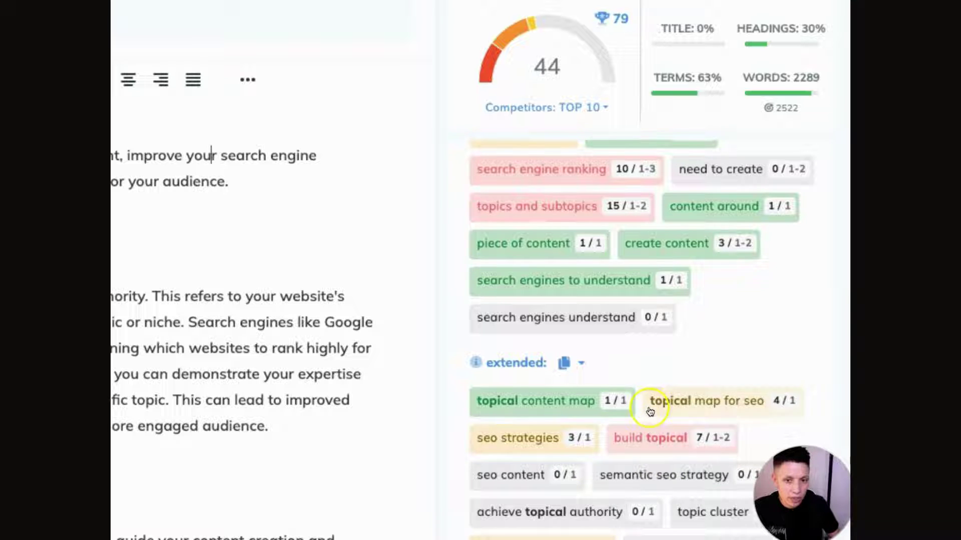
scroll(649, 411, up, 6)
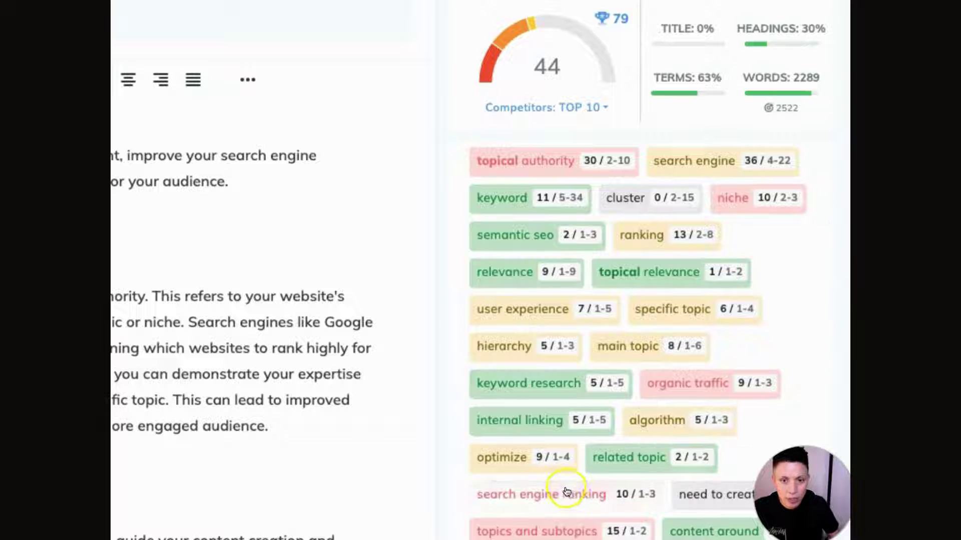
Highlight every occurrence of 'search engine ranking' in the article text
click(565, 493)
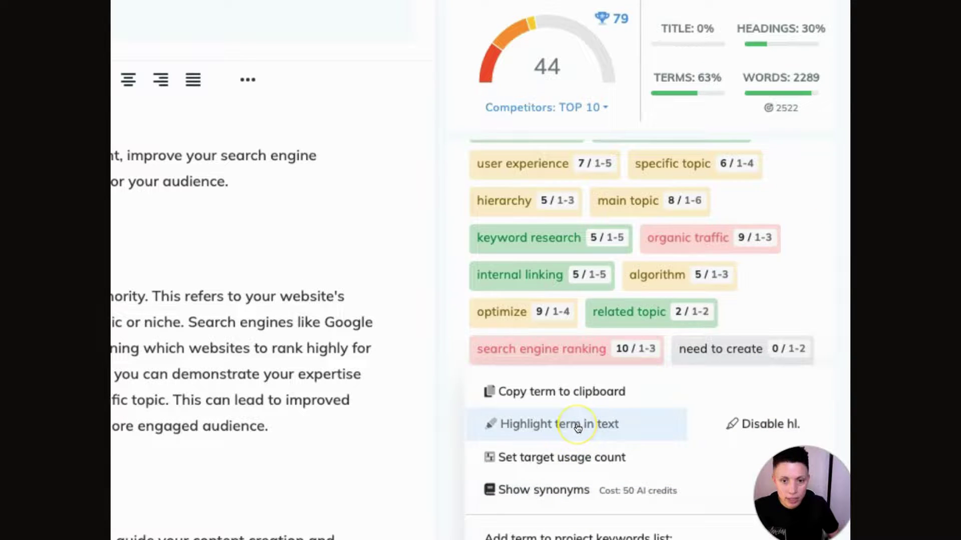
click(578, 426)
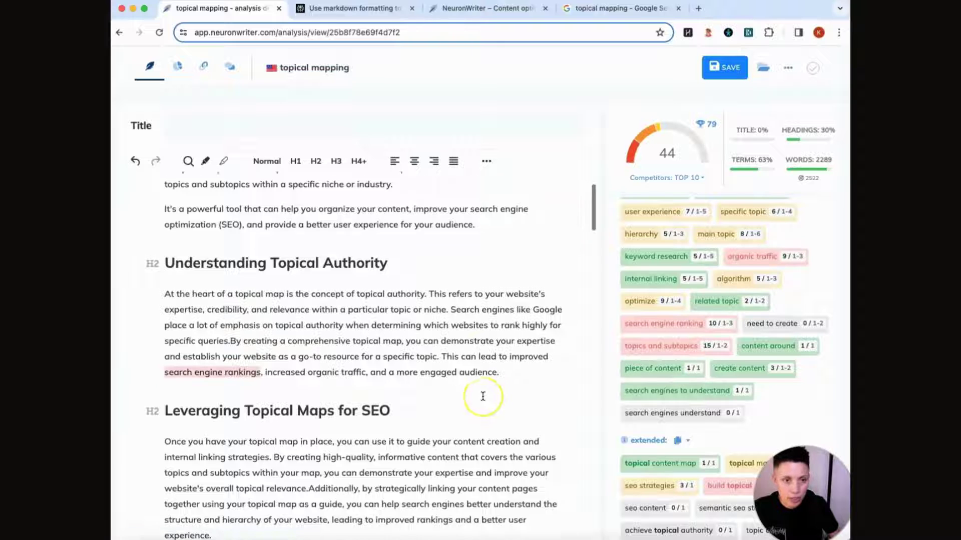
scroll(483, 396, up, 1)
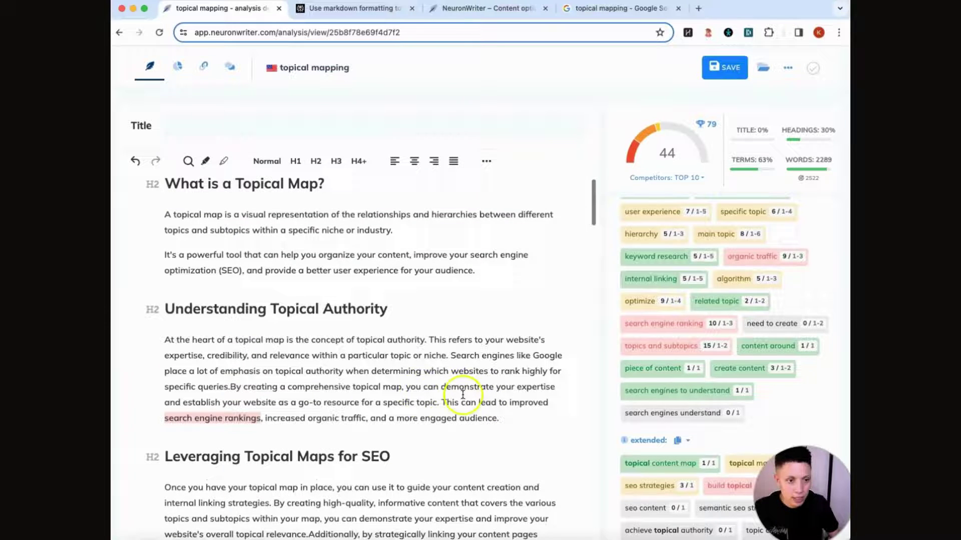
scroll(325, 397, down, 15)
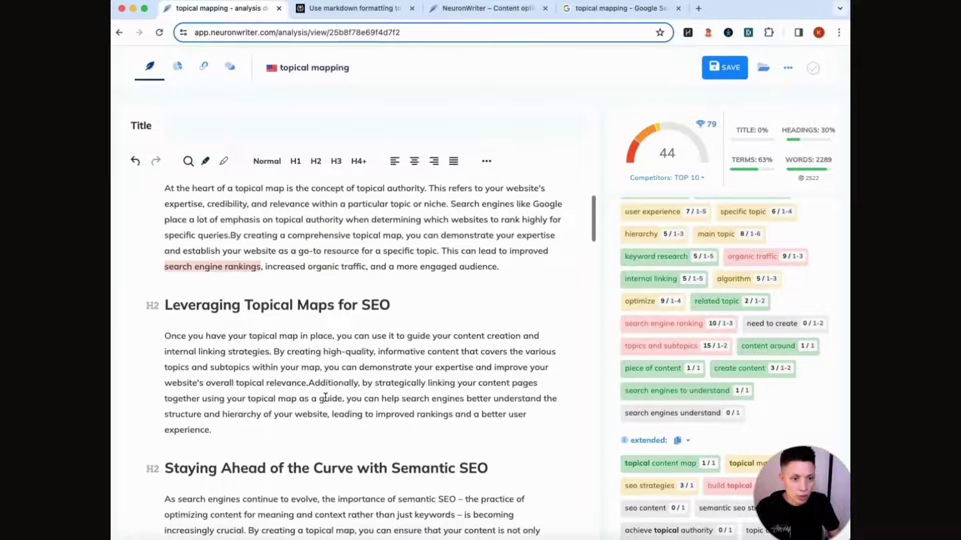
scroll(325, 397, down, 1)
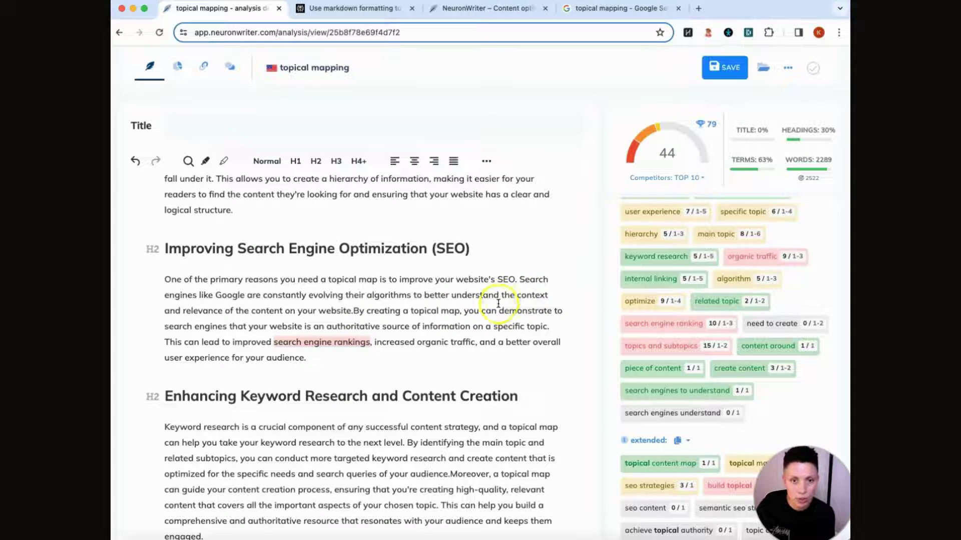
scroll(495, 305, up, 2)
scroll(494, 305, up, 10)
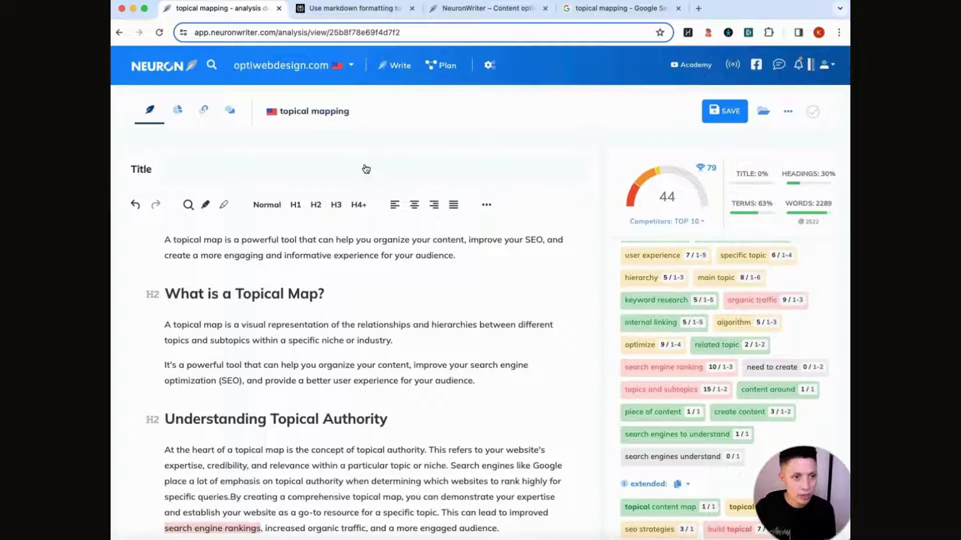
Generate the AI meta title 'How to Create a Topical Map for SEO Success: An Essential Guide'
click(362, 167)
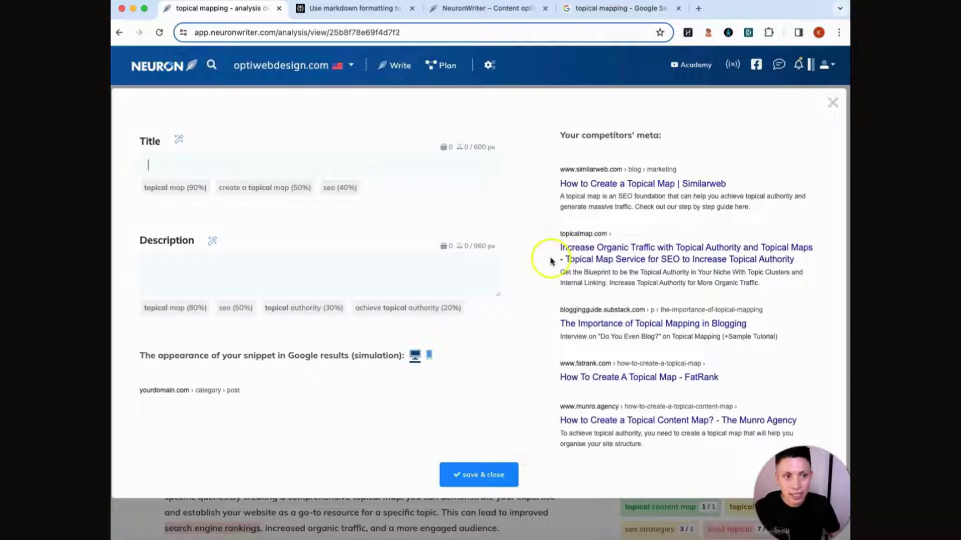
click(180, 142)
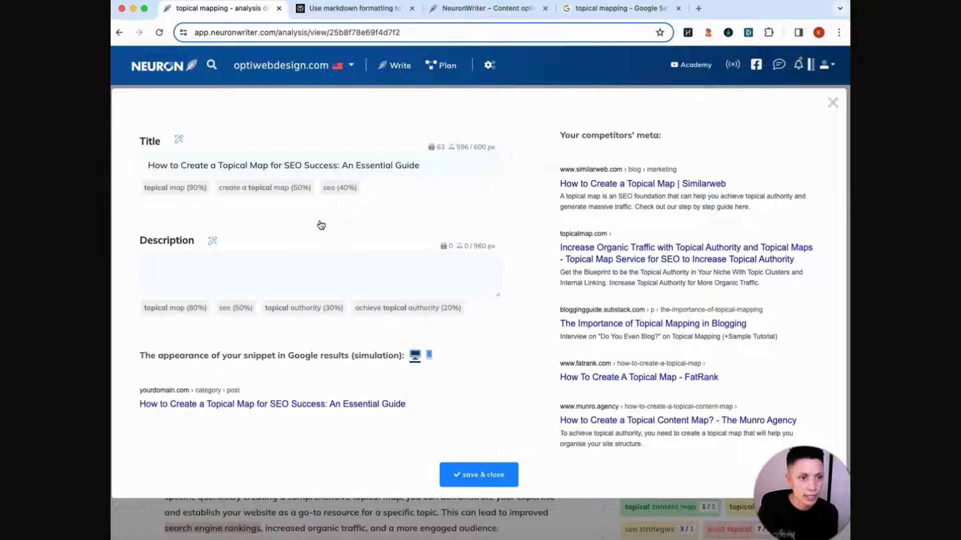
click(219, 166)
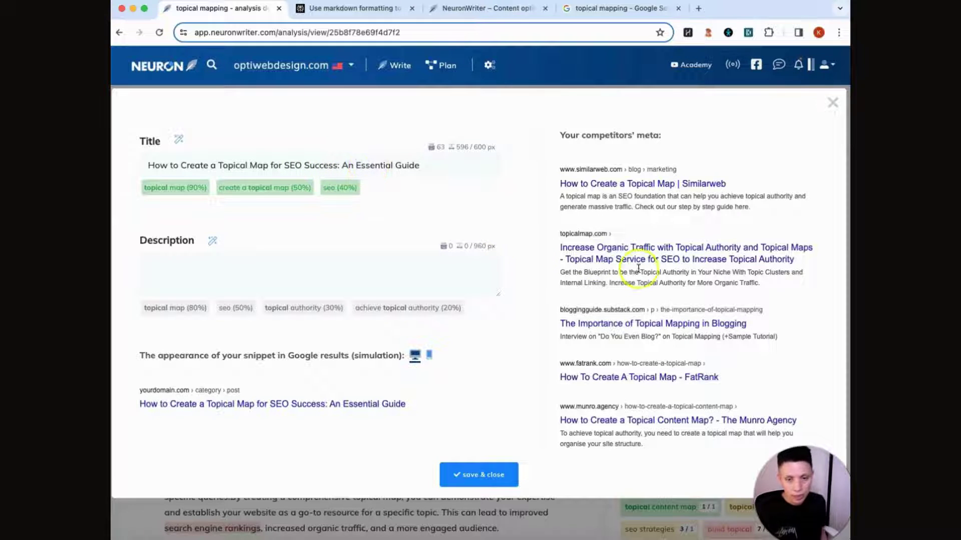
scroll(646, 276, down, 4)
scroll(645, 277, down, 5)
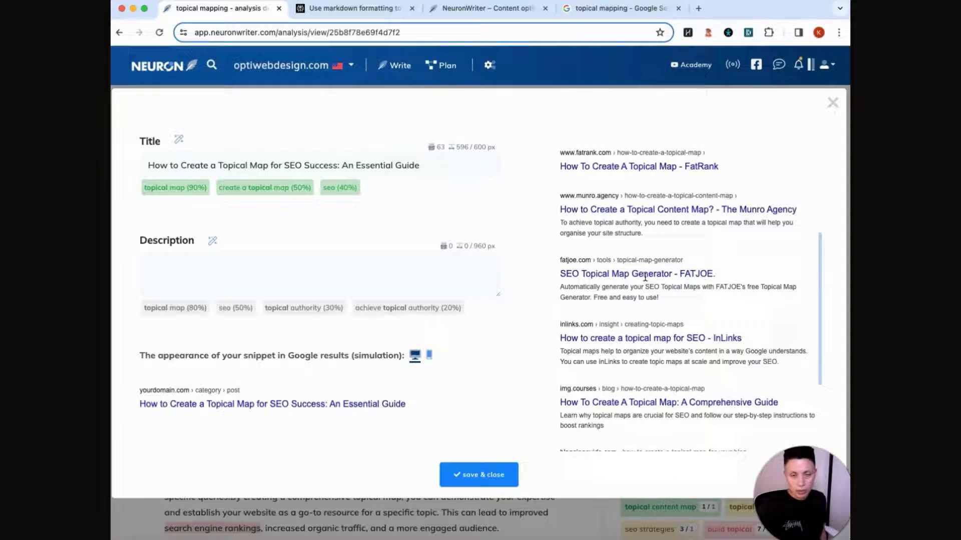
scroll(645, 276, up, 1)
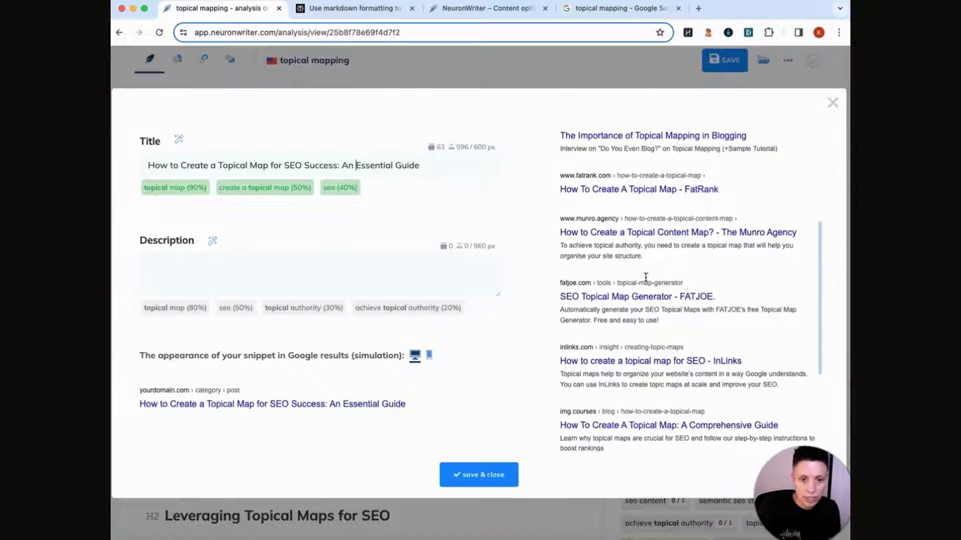
scroll(646, 277, up, 3)
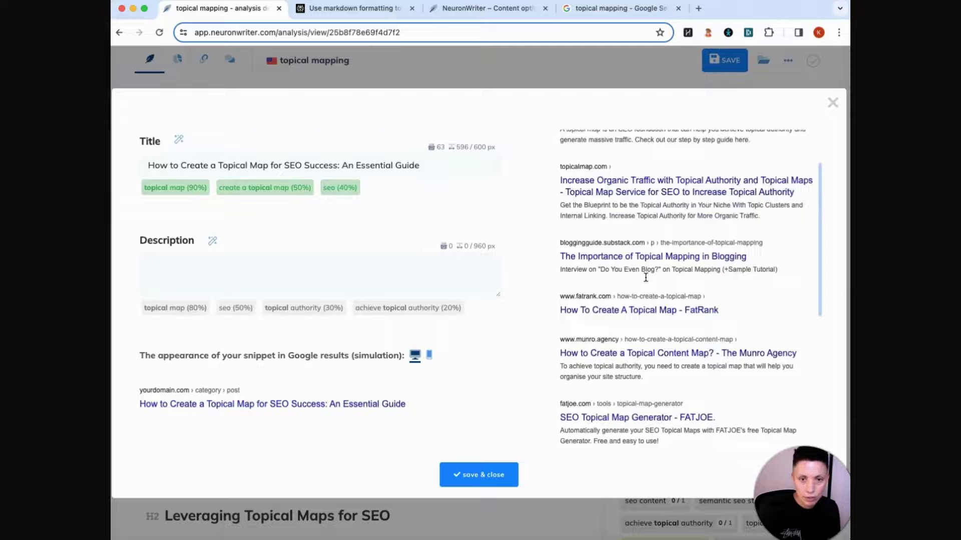
Generate a 157-character AI meta description about topical maps
click(146, 268)
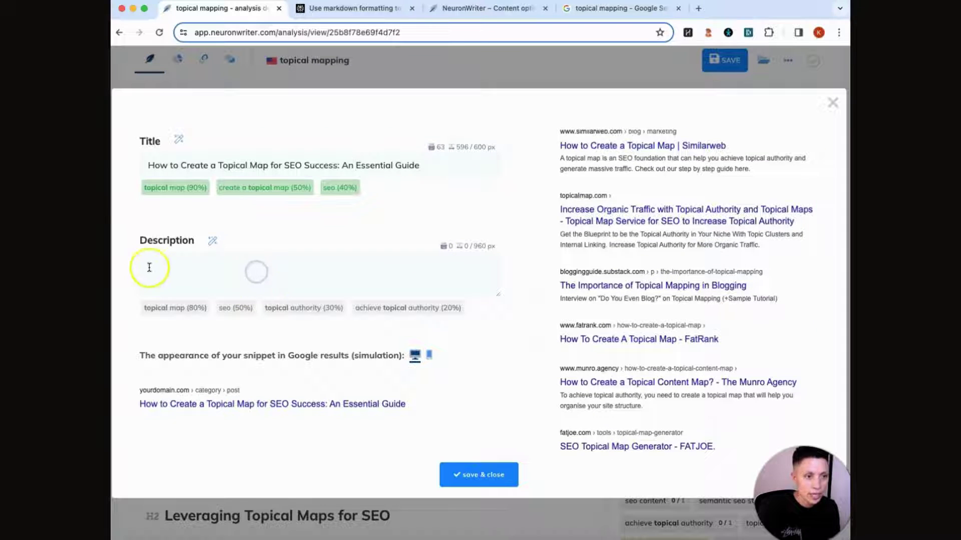
click(212, 241)
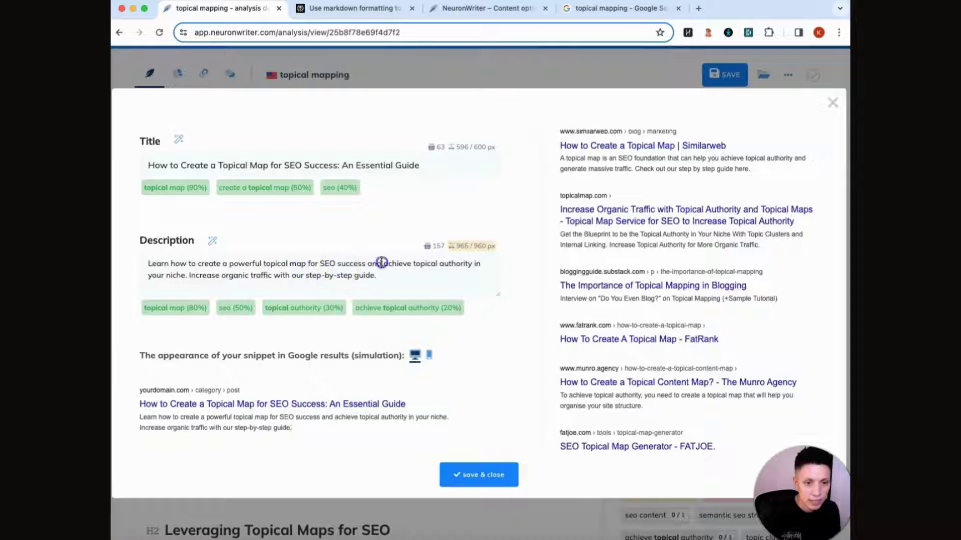
click(414, 265)
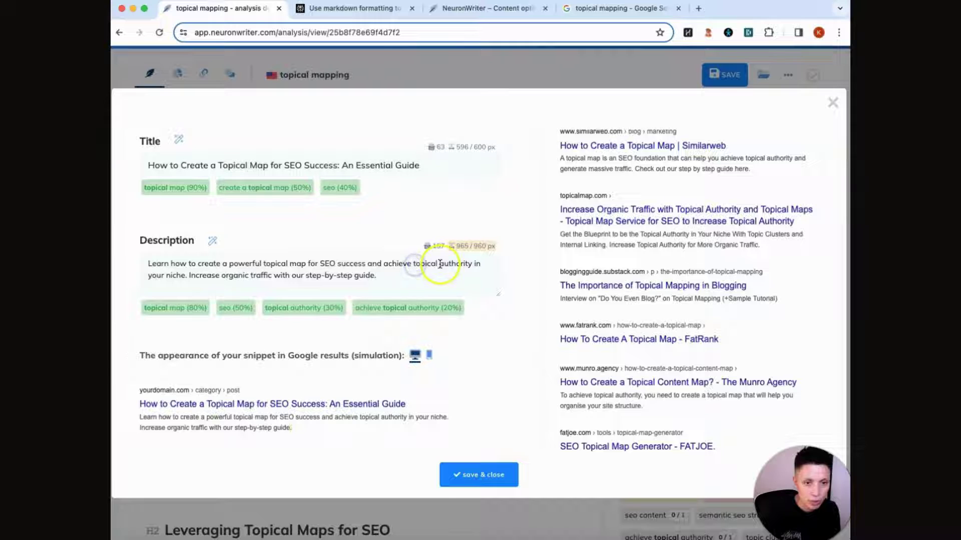
click(399, 274)
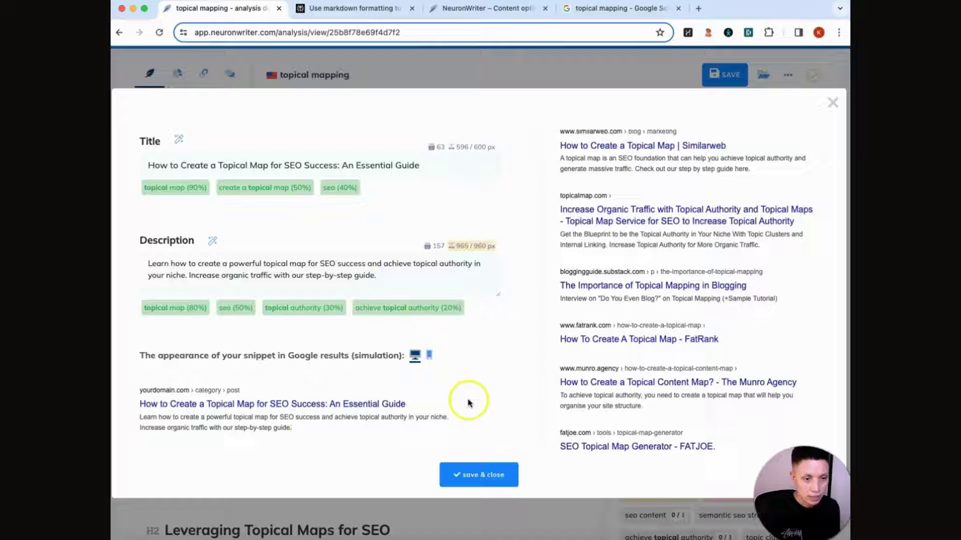
click(203, 417)
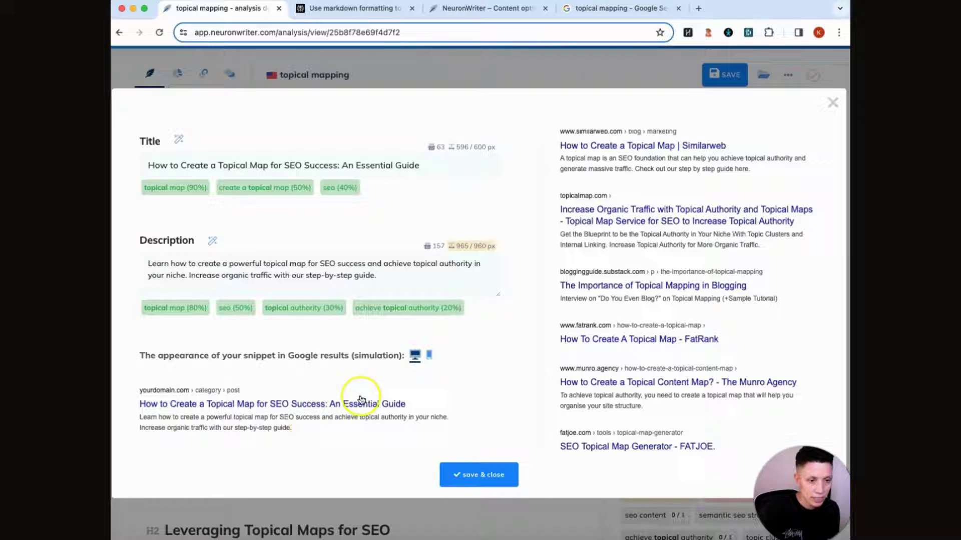
scroll(282, 414, down, 1)
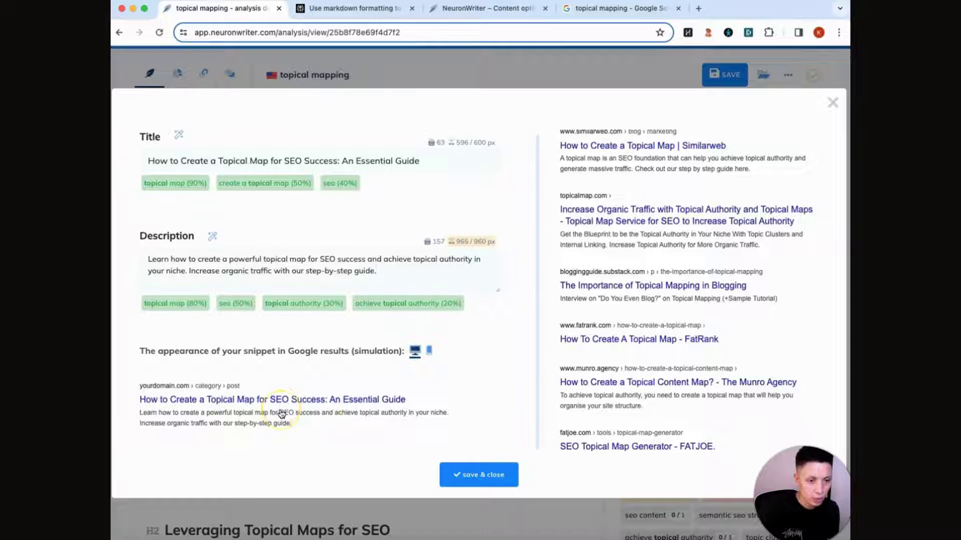
Save and close the meta details, then save the article
click(488, 473)
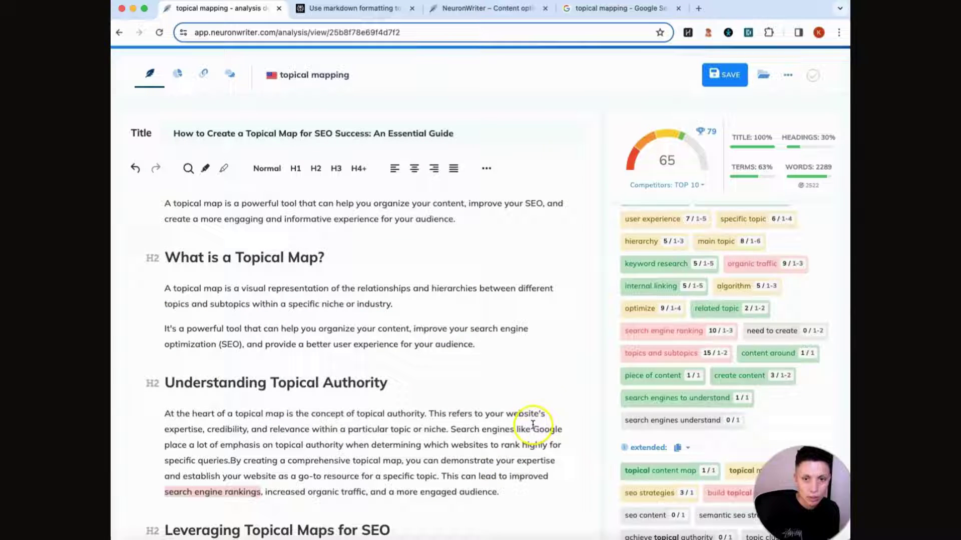
scroll(532, 382, up, 1)
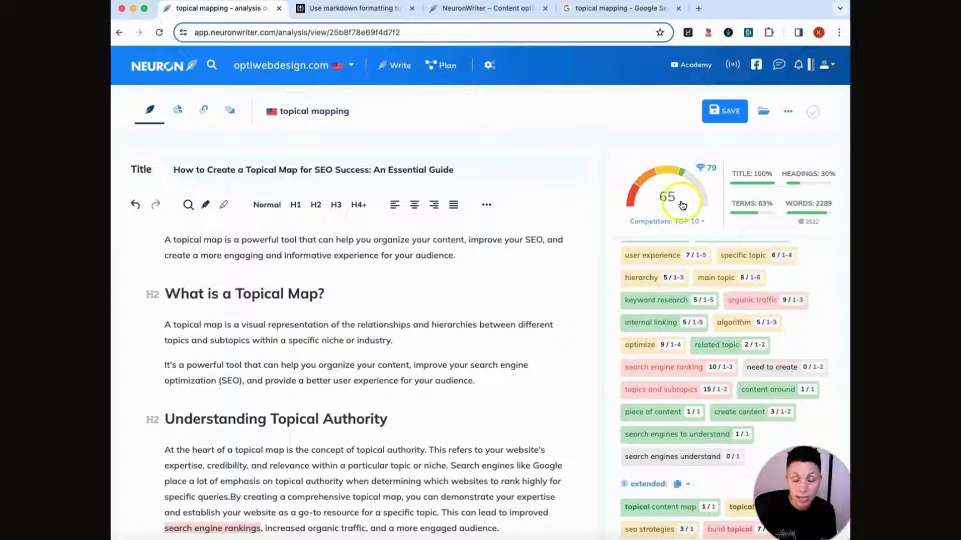
click(725, 111)
click(406, 289)
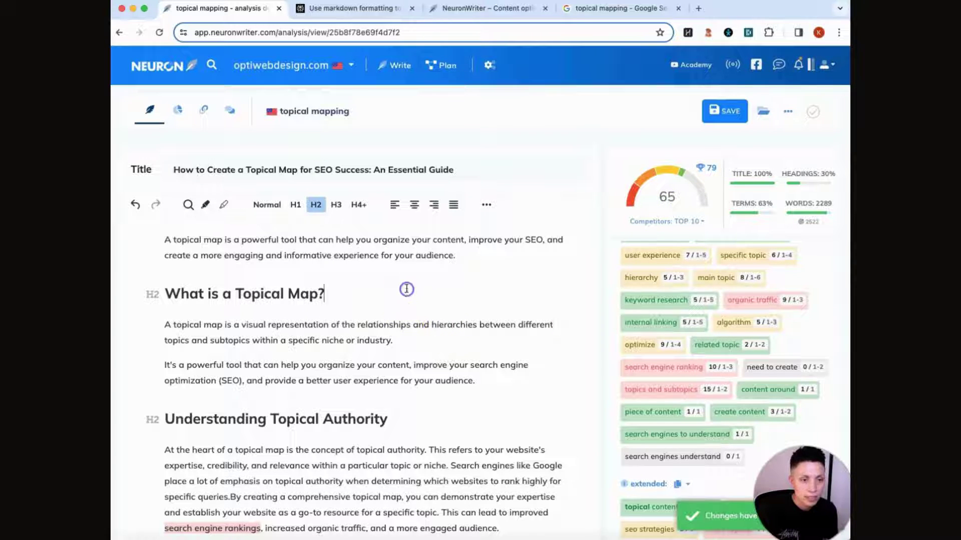
click(310, 361)
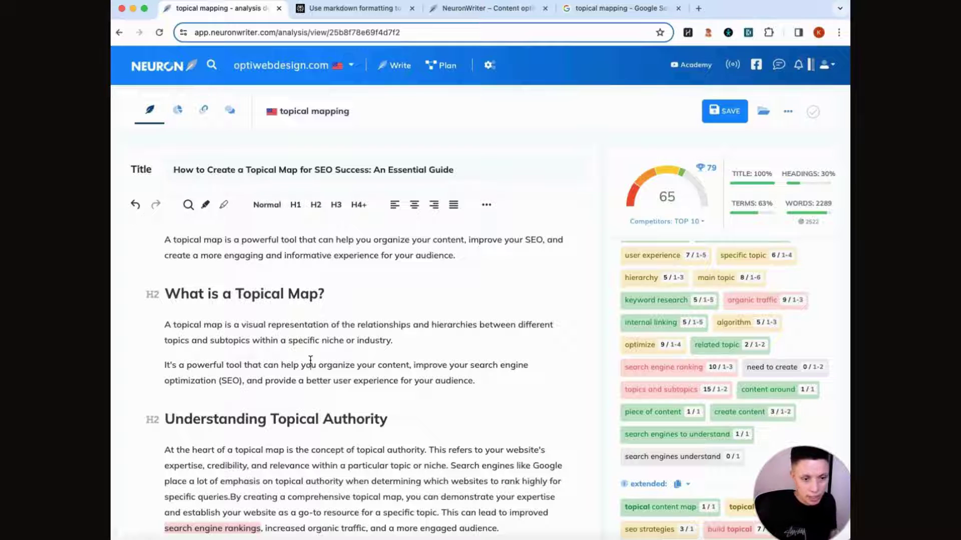
Make 'Understanding Topical Authority' and 'Leveraging Topical Maps for SEO' H3 subheadings
click(259, 296)
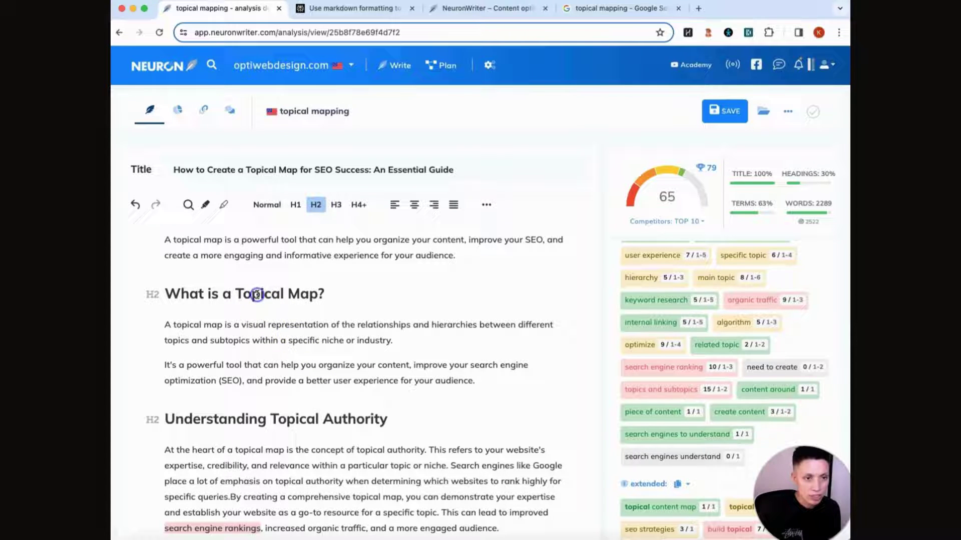
scroll(255, 358, down, 1)
scroll(253, 380, up, 1)
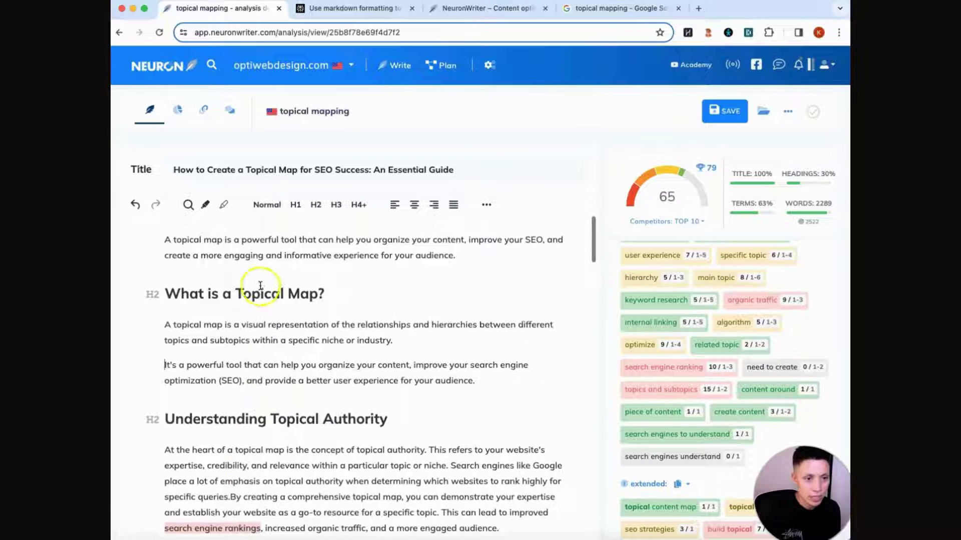
triple_click(242, 418)
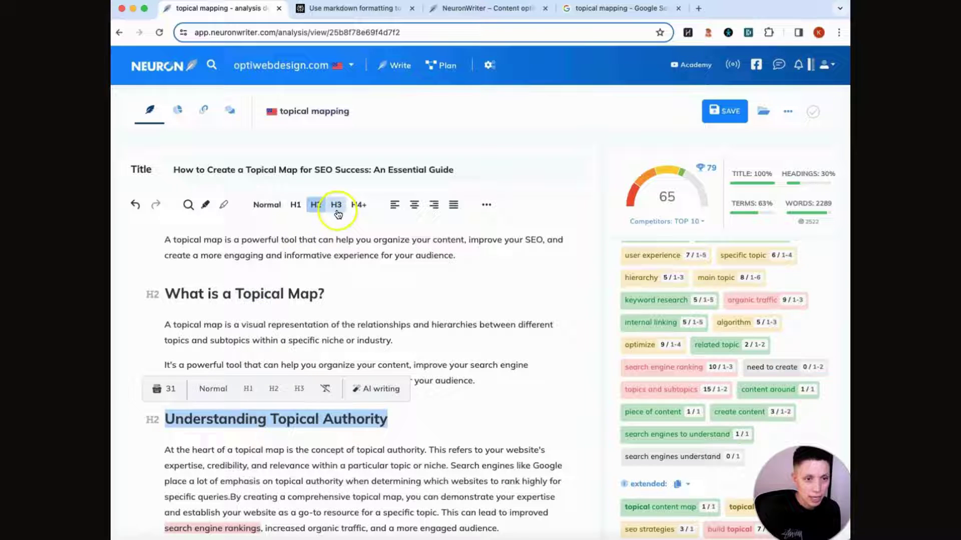
click(336, 205)
scroll(310, 299, down, 5)
click(265, 353)
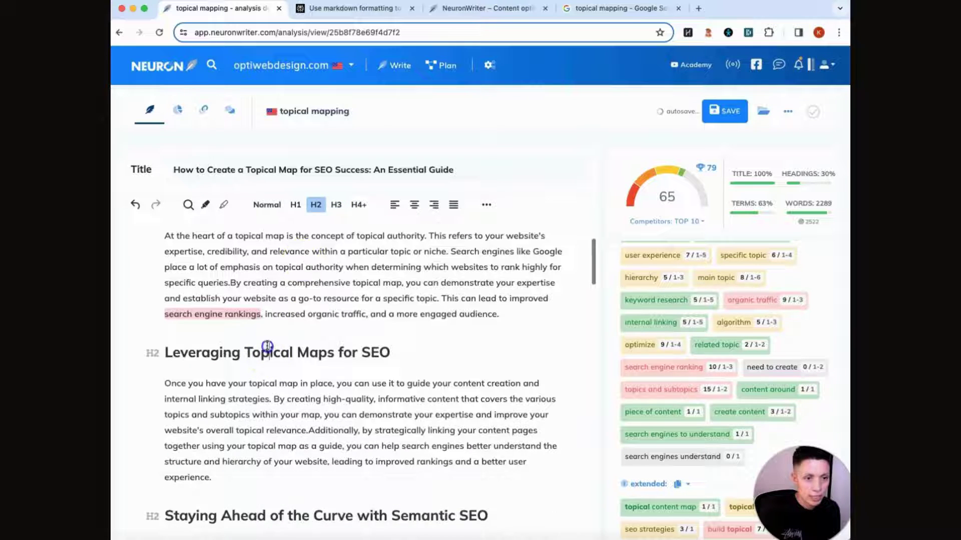
triple_click(267, 352)
click(336, 205)
scroll(279, 385, down, 2)
triple_click(283, 411)
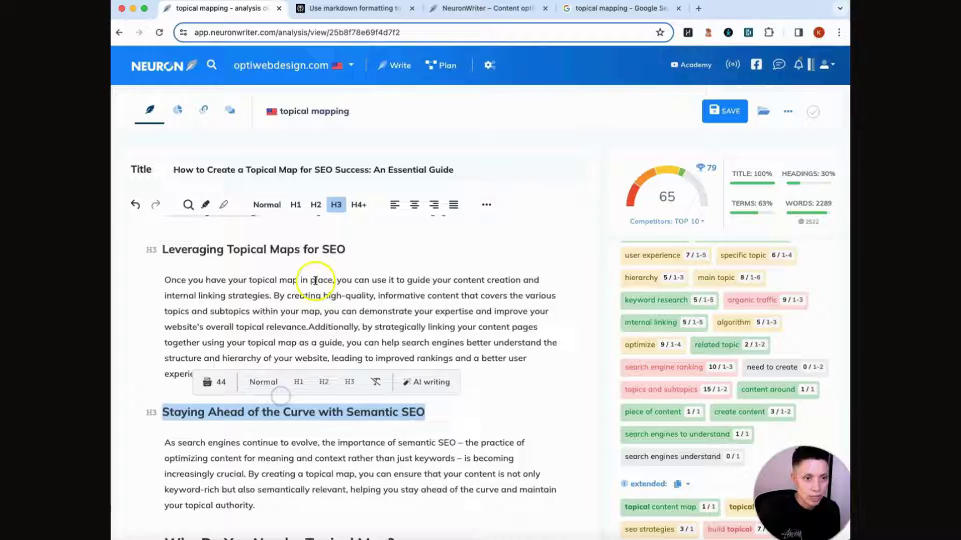
scroll(315, 281, down, 14)
scroll(294, 311, up, 6)
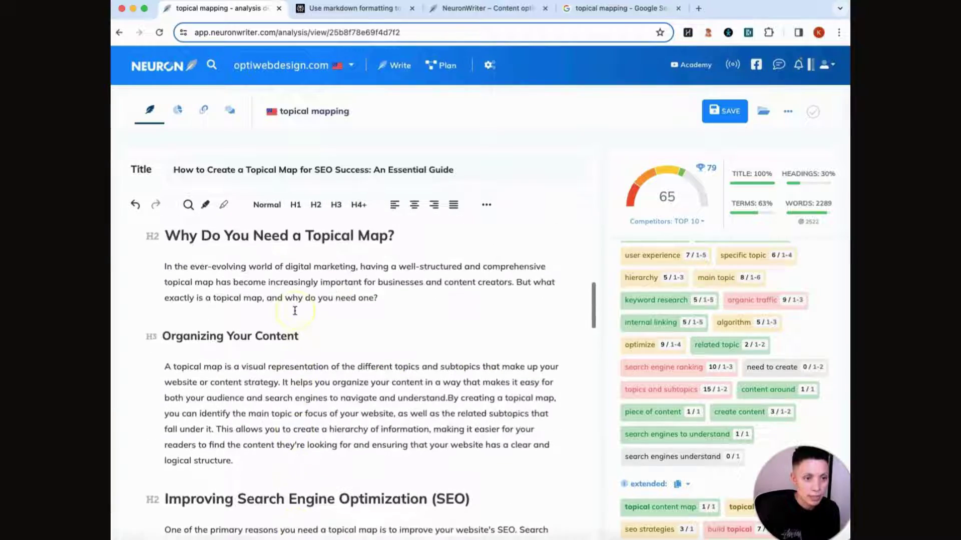
scroll(294, 311, up, 8)
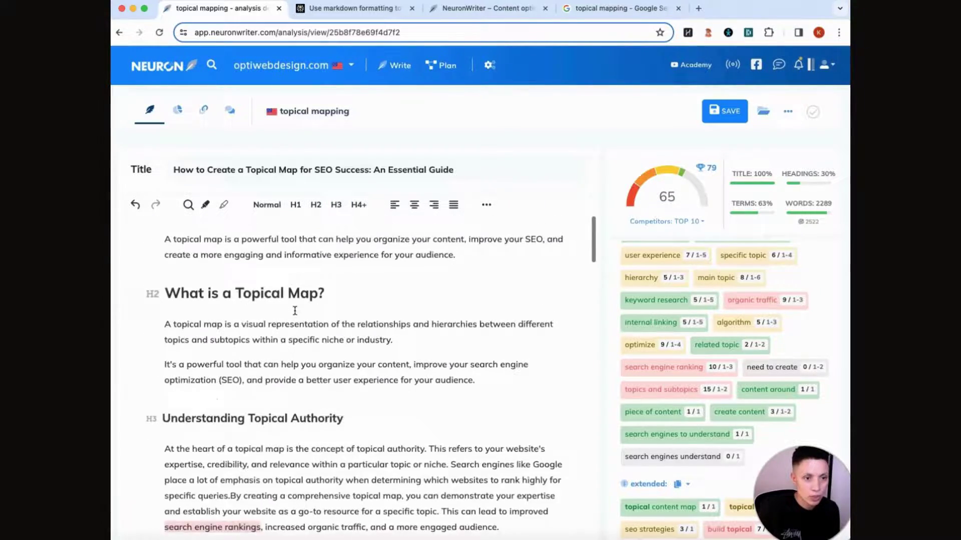
scroll(294, 311, down, 3)
Split the topical authority and 'Once you have' paragraphs into shorter paragraphs
click(300, 333)
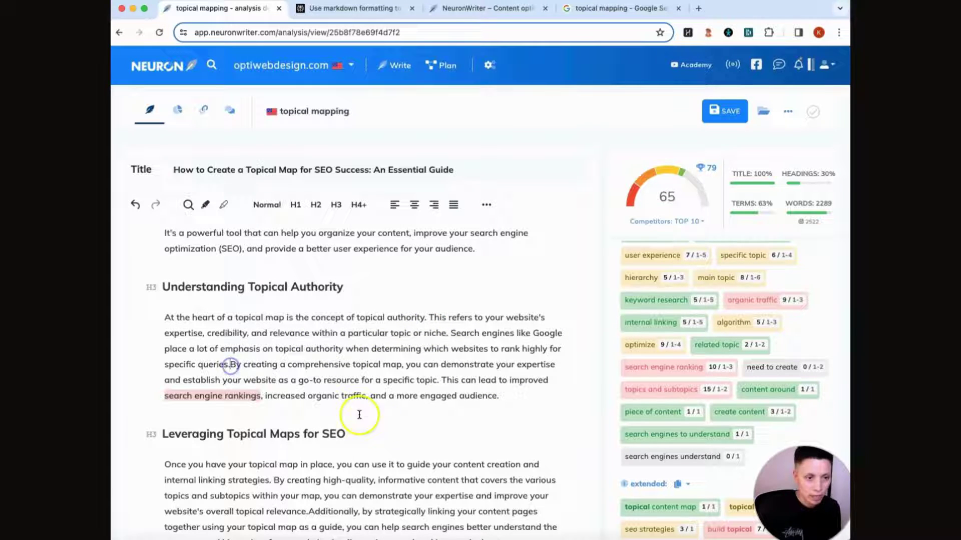
key(Return)
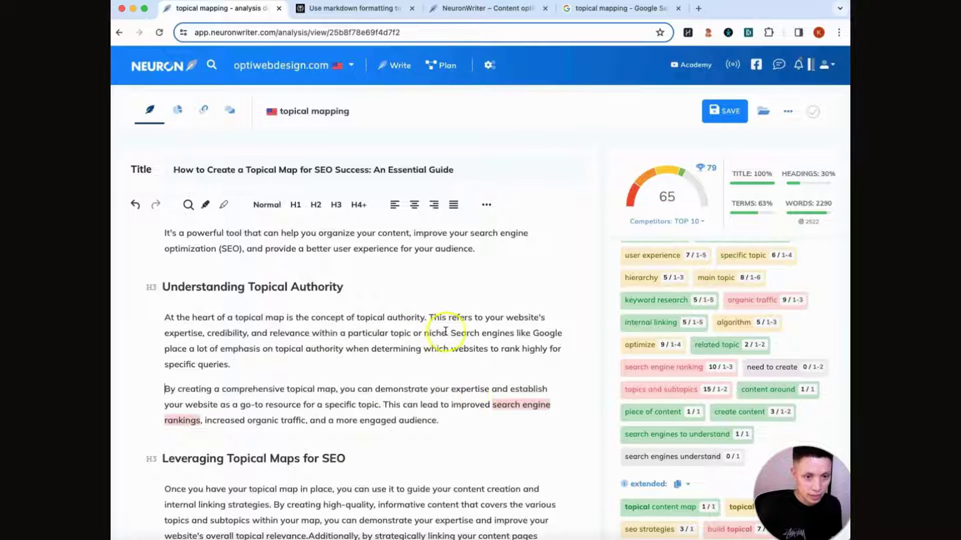
key(Return)
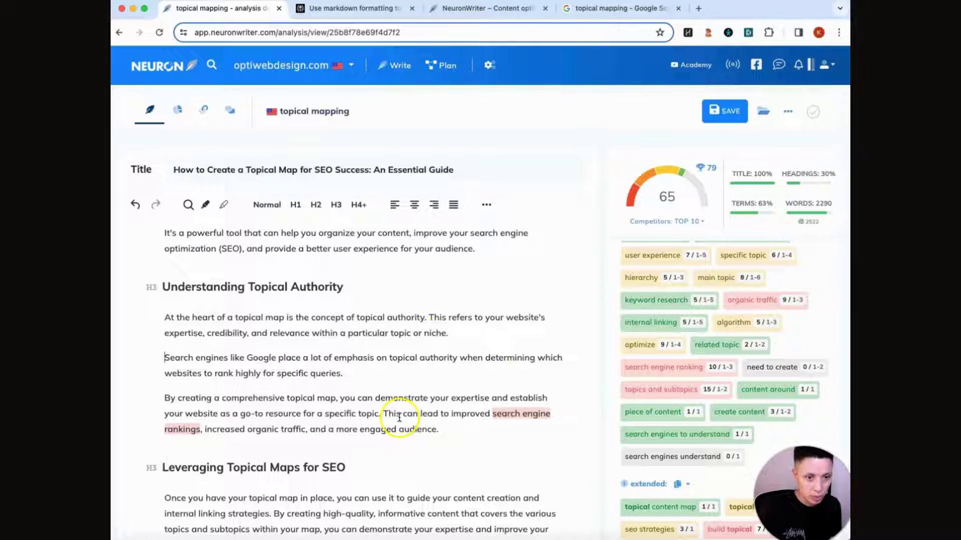
scroll(400, 417, down, 3)
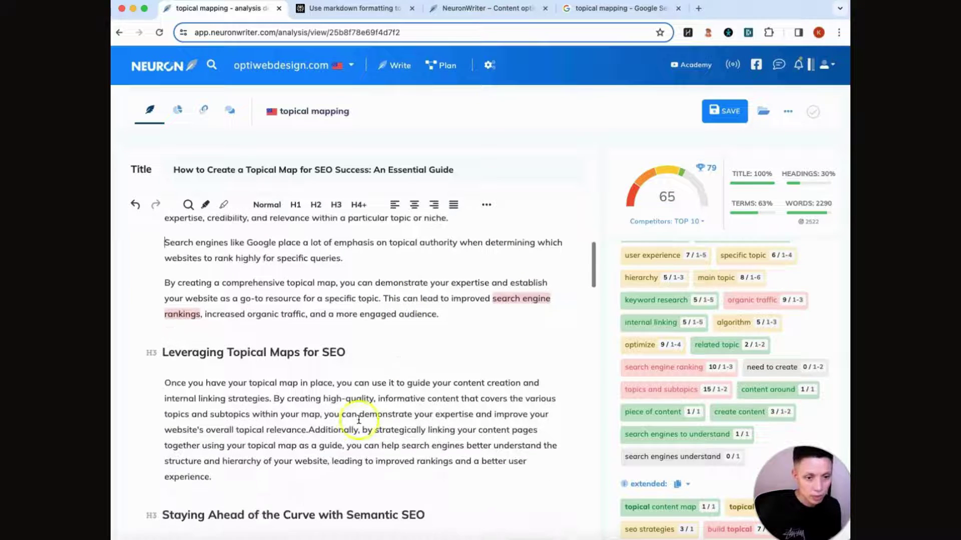
click(275, 399)
key(Return)
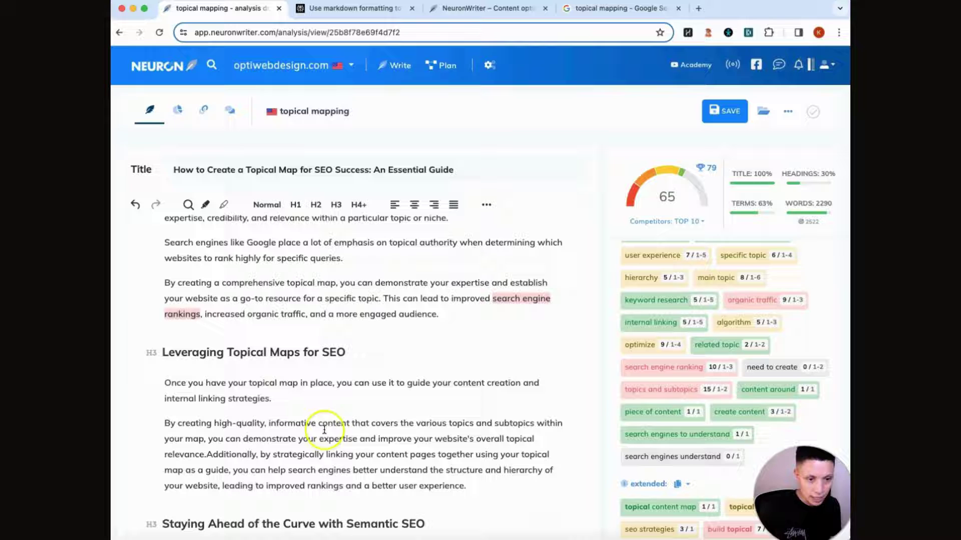
key(Return)
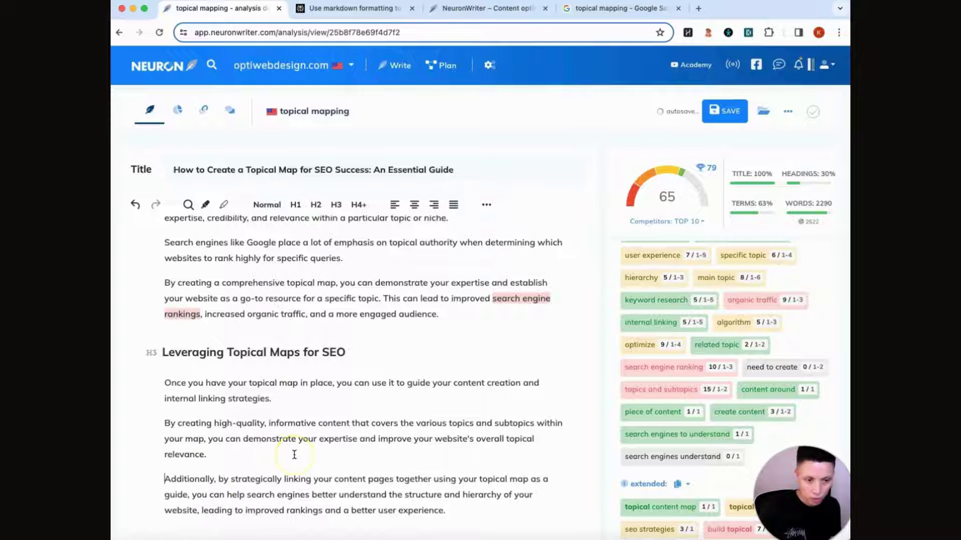
Split the semantic SEO and 'Organizing Your Content' paragraphs into shorter paragraphs
scroll(320, 457, down, 5)
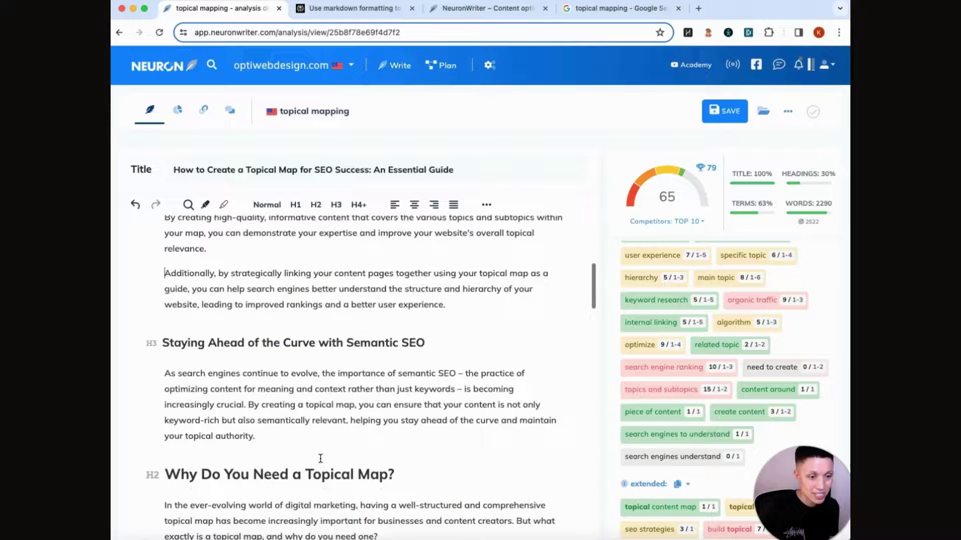
click(250, 403)
key(Return)
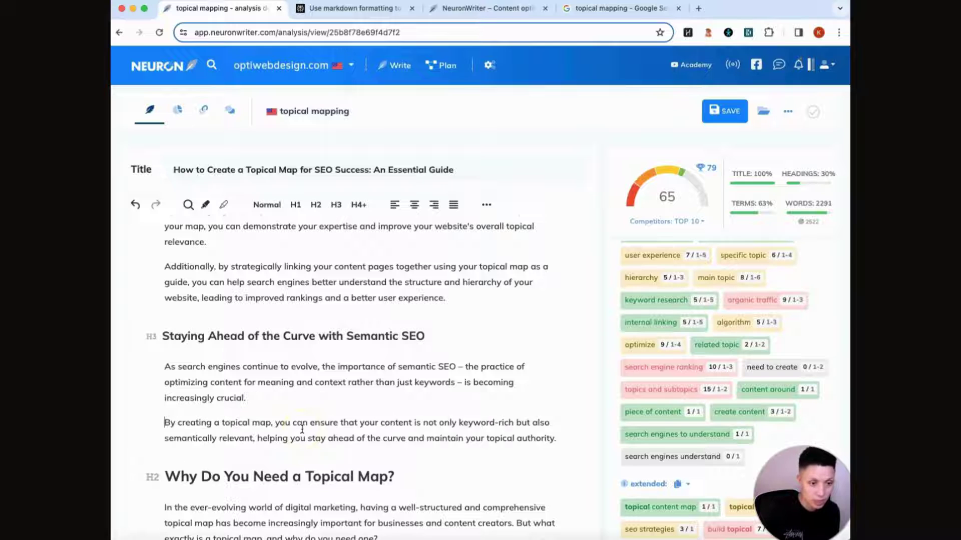
scroll(315, 455, down, 5)
click(319, 423)
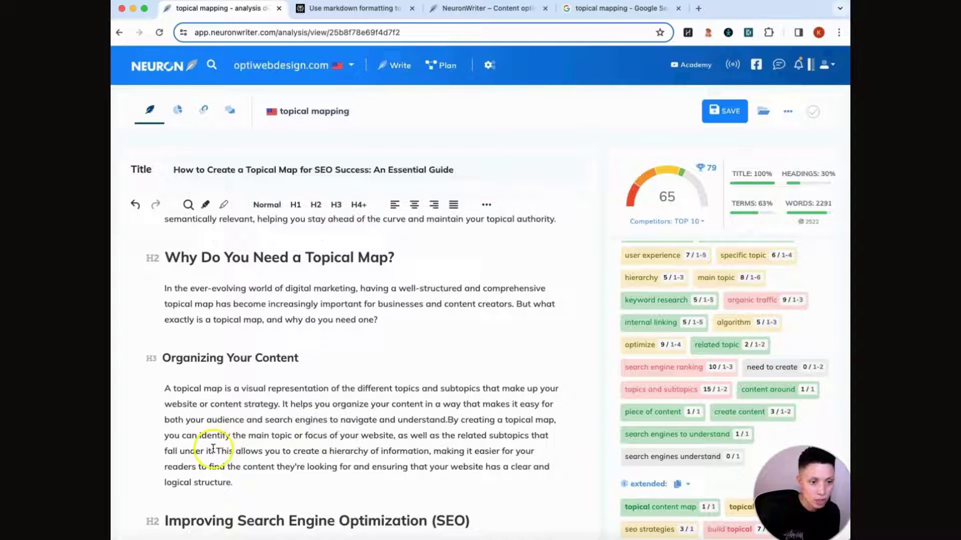
key(Return)
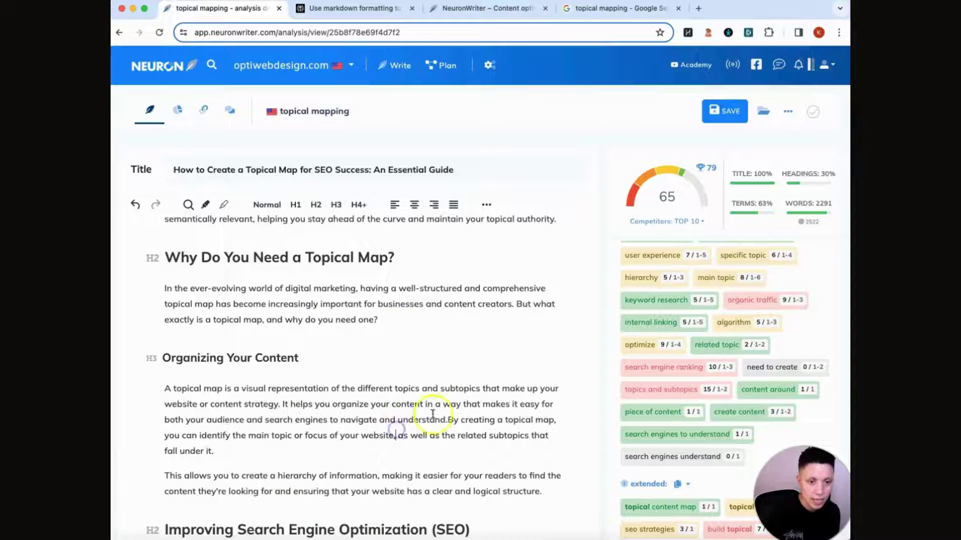
key(Return)
scroll(473, 435, down, 5)
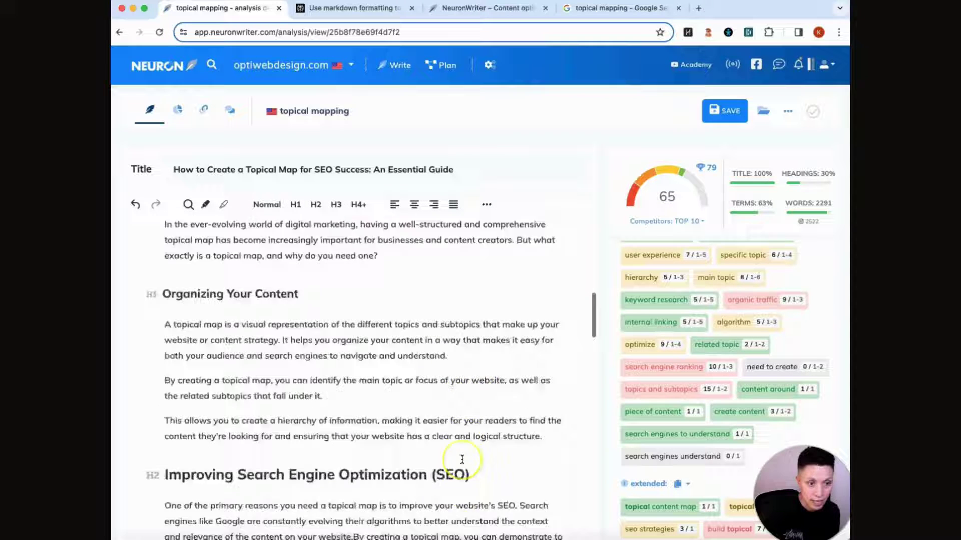
scroll(462, 457, up, 1)
click(401, 433)
Review the 'What is a Topical Map?' heading and its definition paragraph
scroll(287, 394, down, 6)
click(286, 394)
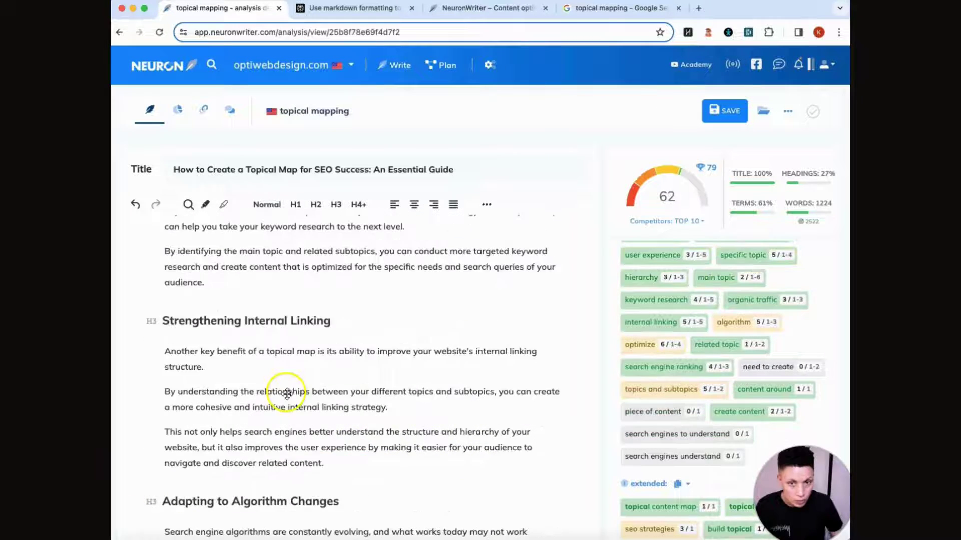
scroll(287, 392, up, 10)
scroll(302, 350, down, 3)
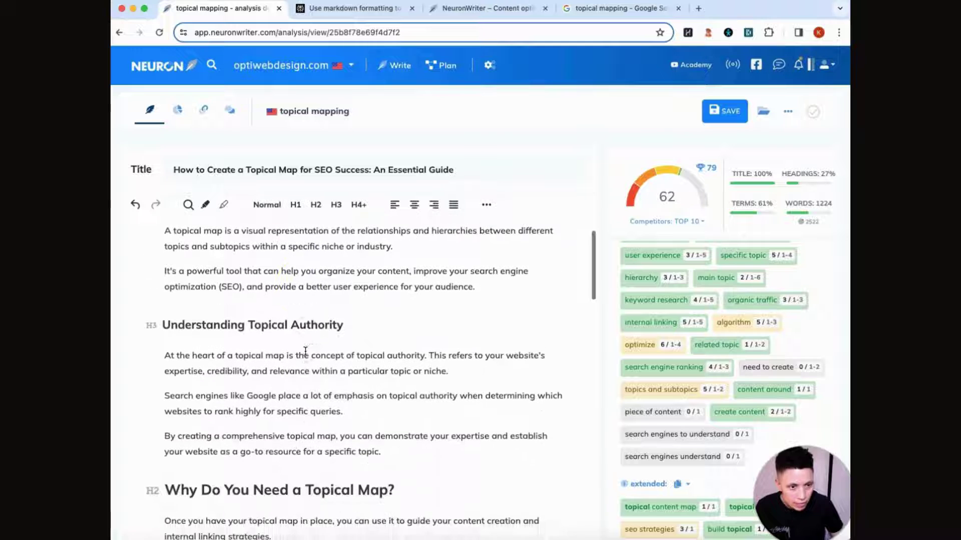
scroll(305, 350, up, 3)
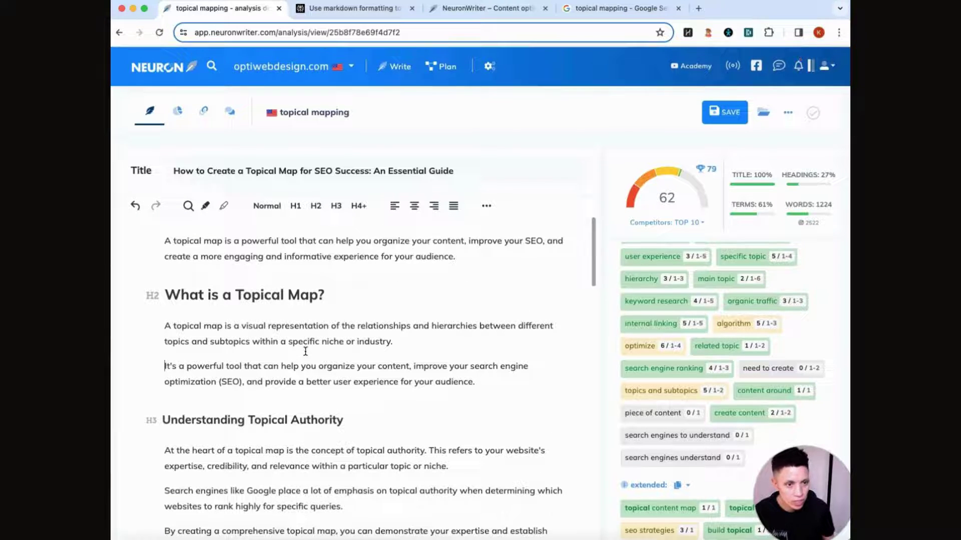
click(266, 294)
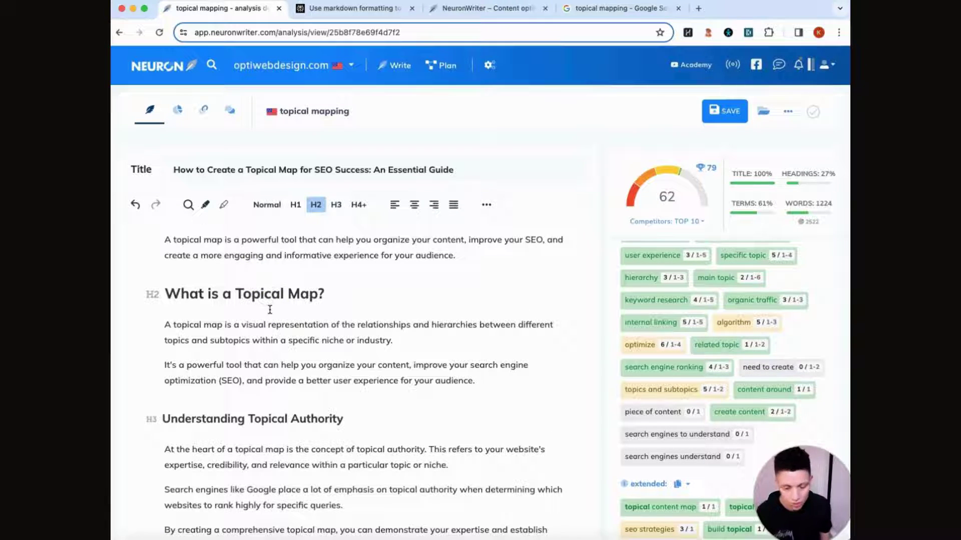
click(300, 365)
scroll(299, 368, down, 2)
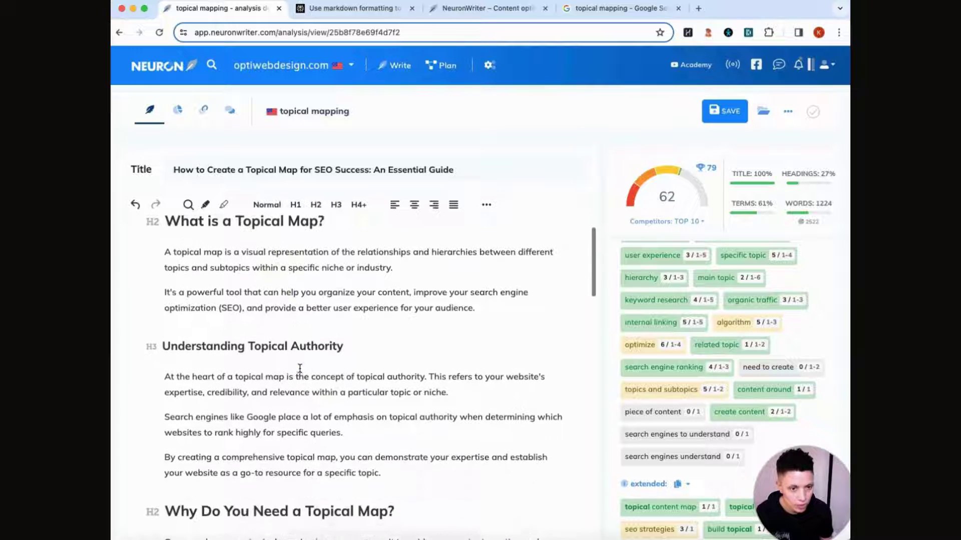
scroll(300, 368, down, 3)
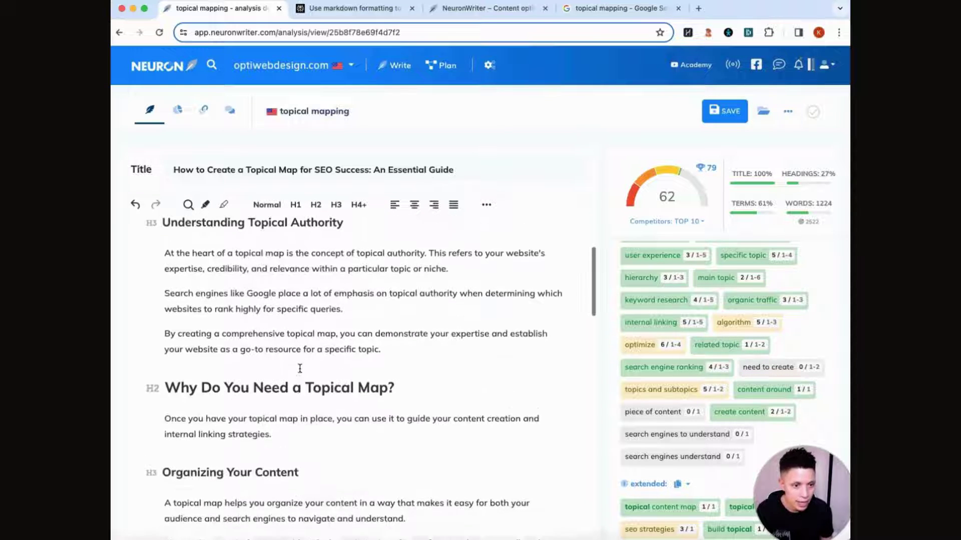
scroll(310, 367, up, 1)
Review the 'Once you have' and 'Another key benefit' paragraphs further down
click(311, 367)
scroll(325, 434, down, 9)
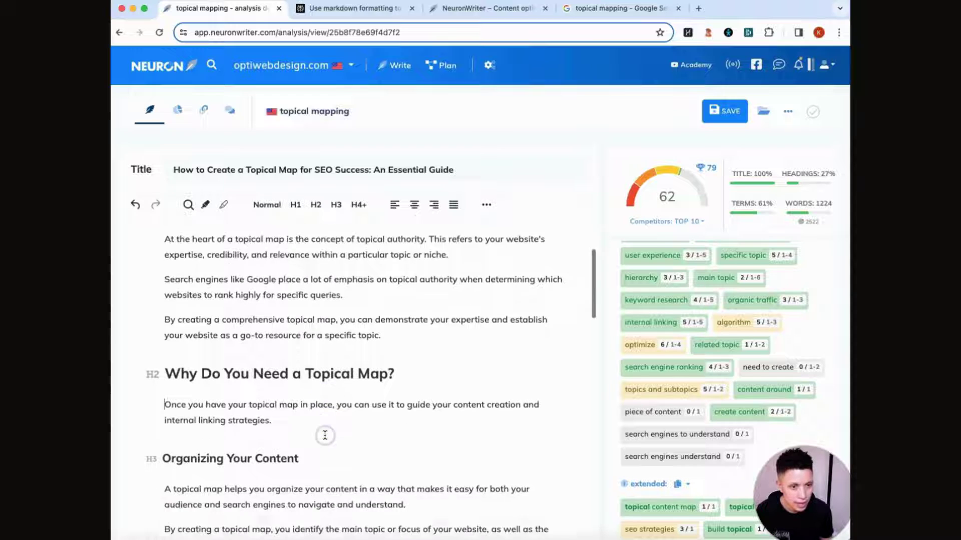
scroll(325, 435, down, 12)
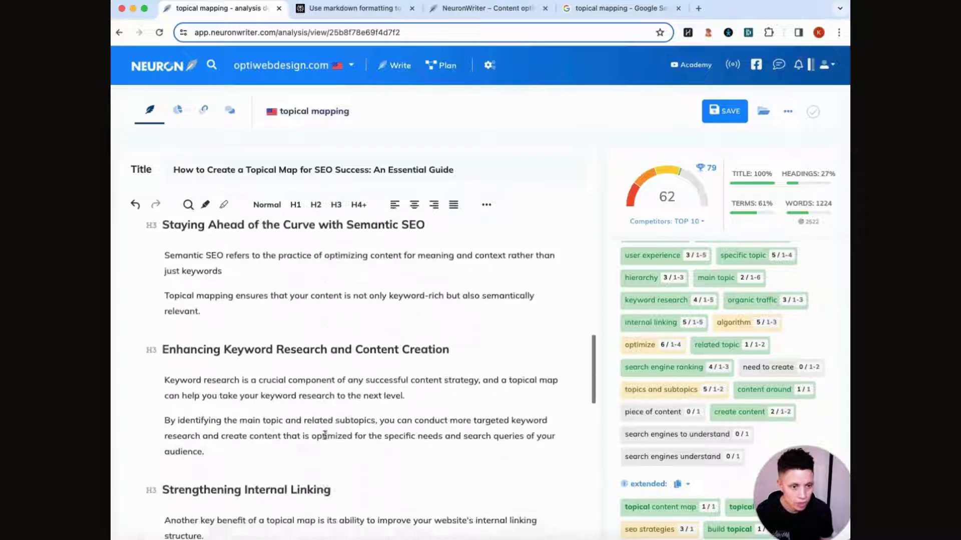
scroll(324, 435, up, 5)
scroll(325, 435, down, 1)
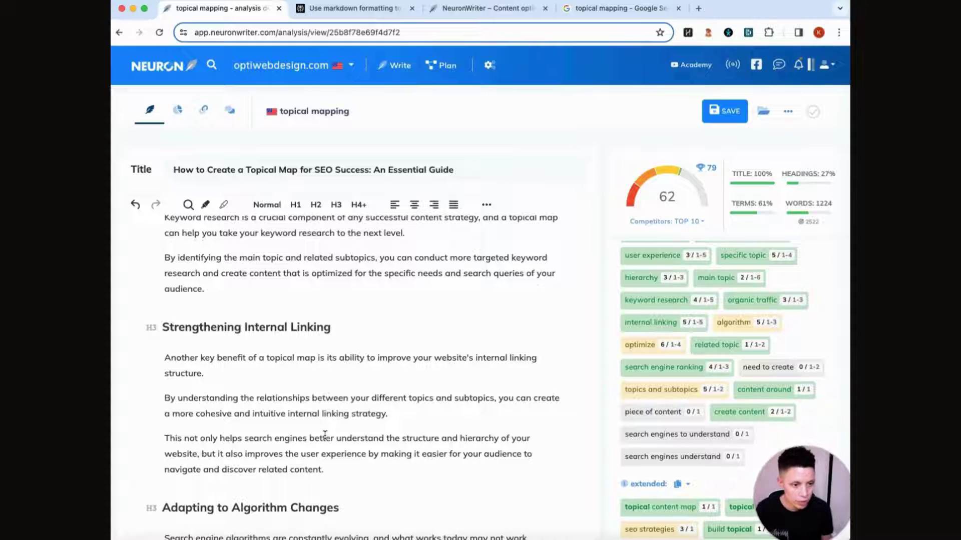
click(336, 389)
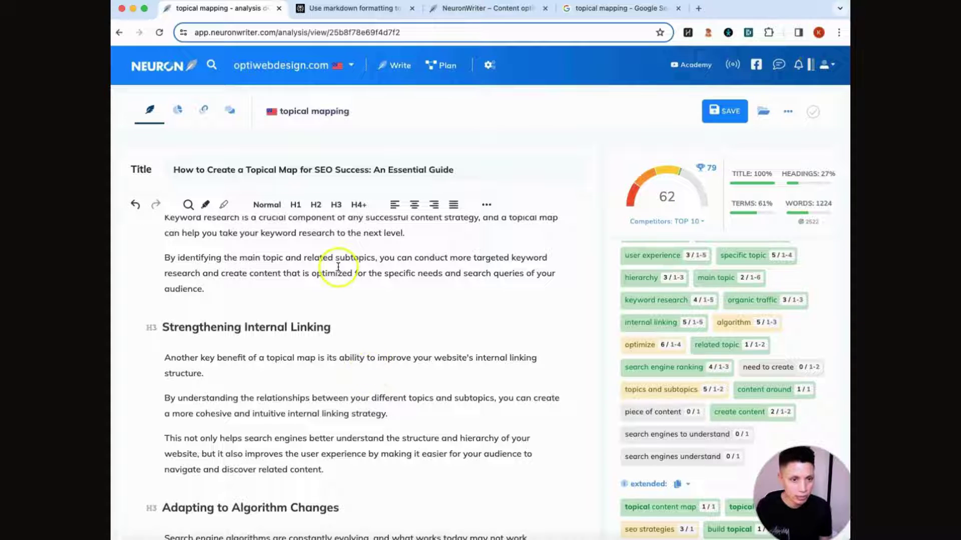
click(339, 351)
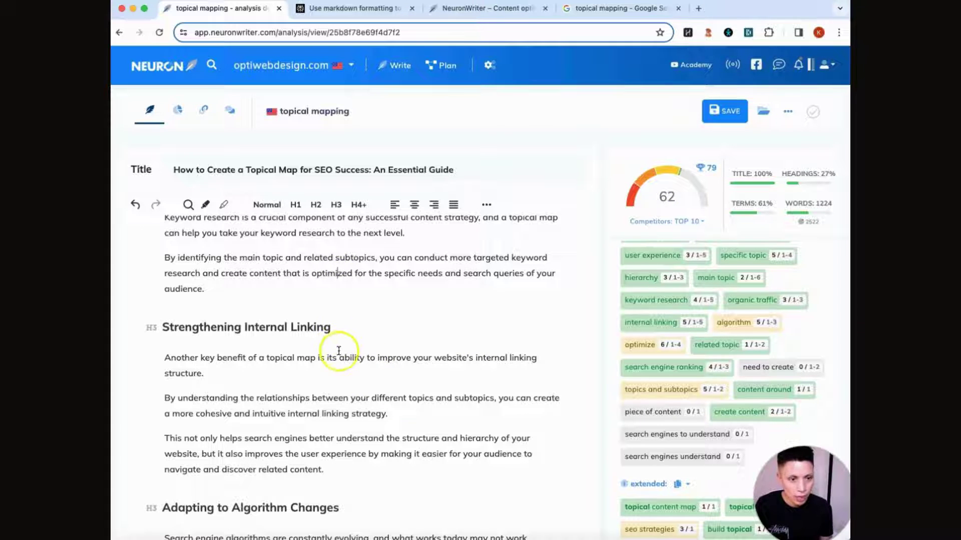
scroll(338, 351, up, 10)
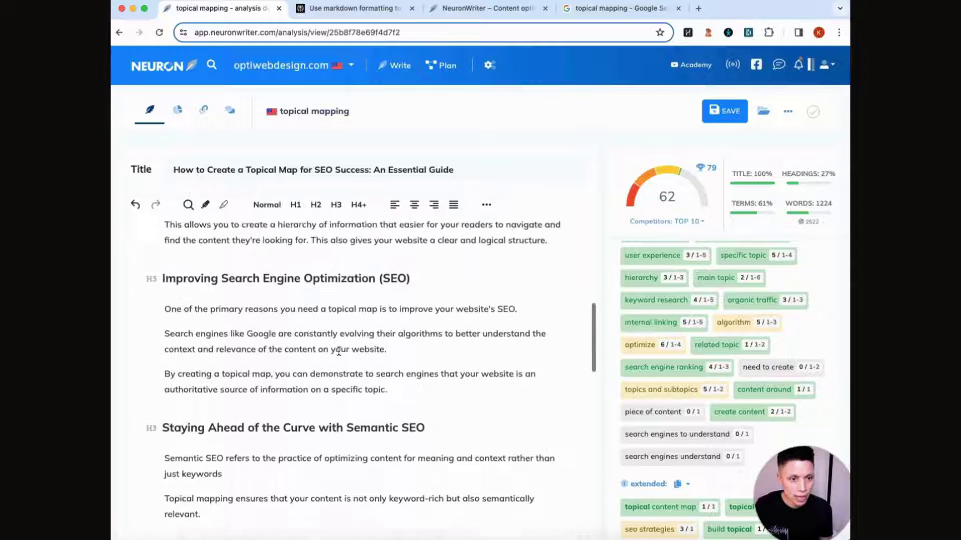
scroll(339, 351, up, 6)
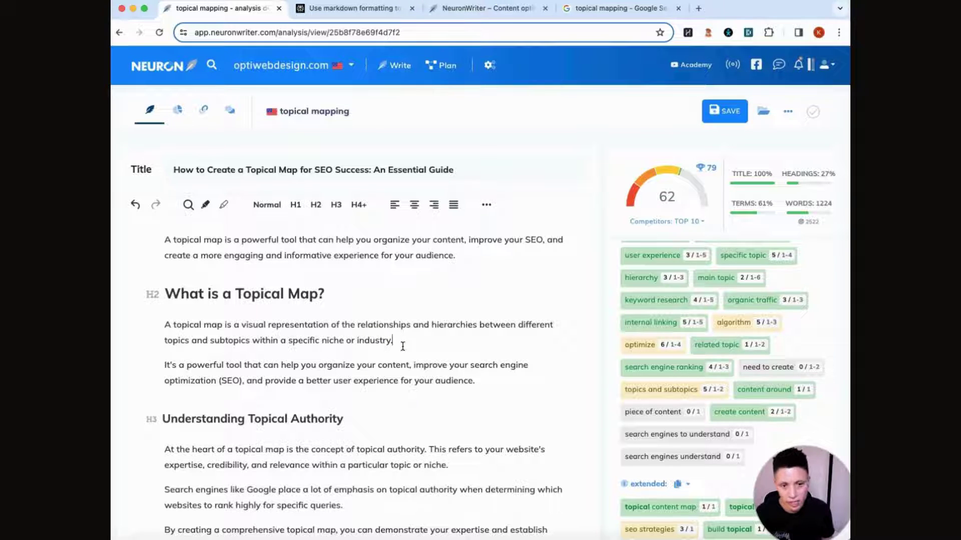
Return to the Perplexity thread, clear the highlighted conclusion, and scroll through the Healthline answer
click(350, 8)
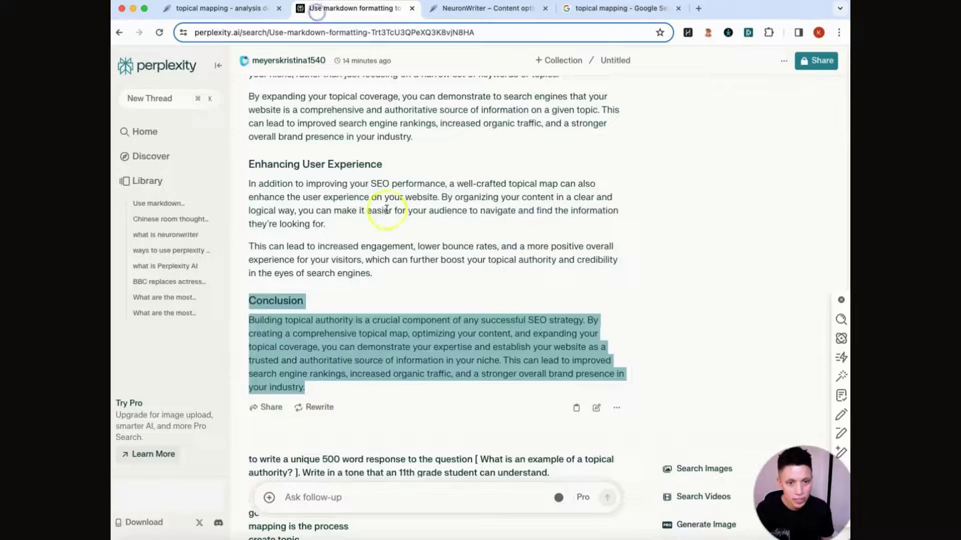
click(399, 220)
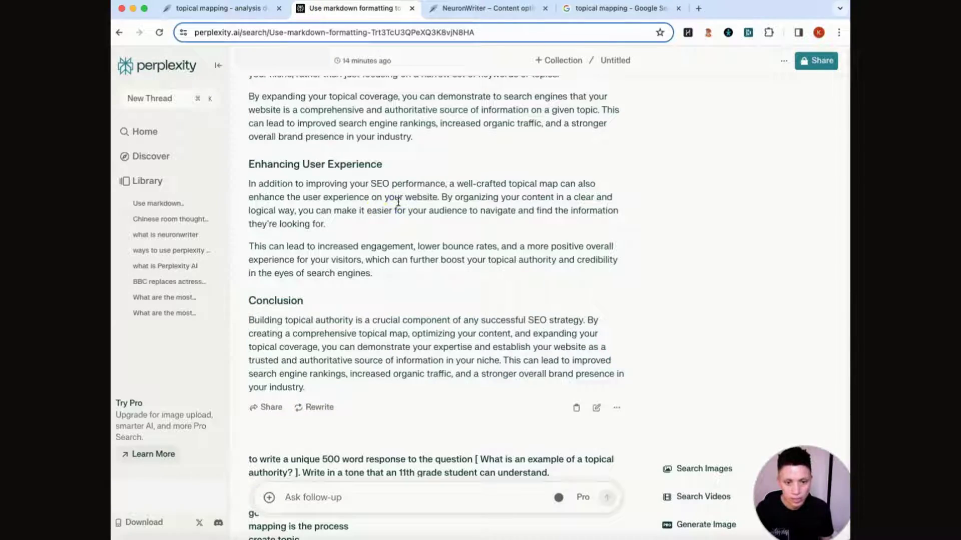
scroll(398, 202, down, 10)
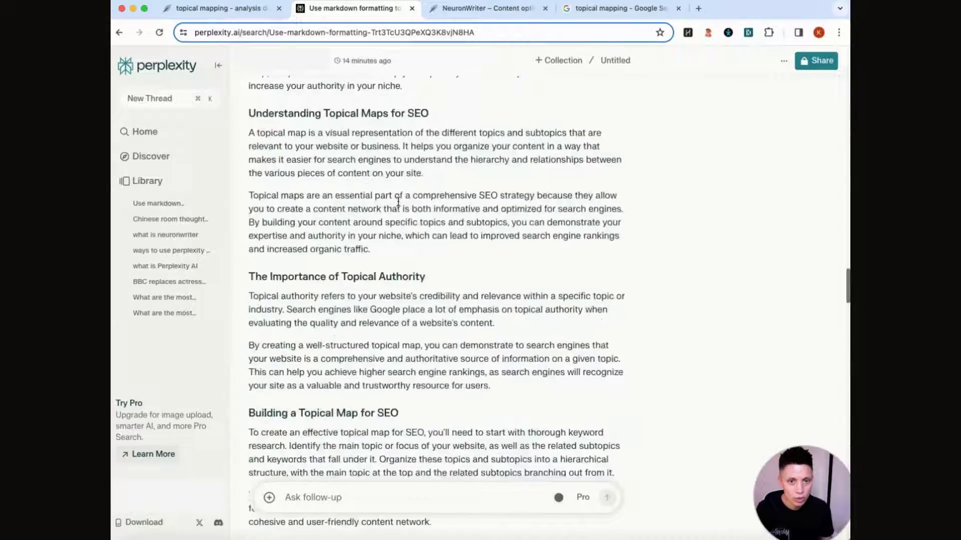
scroll(398, 202, up, 5)
scroll(398, 202, up, 10)
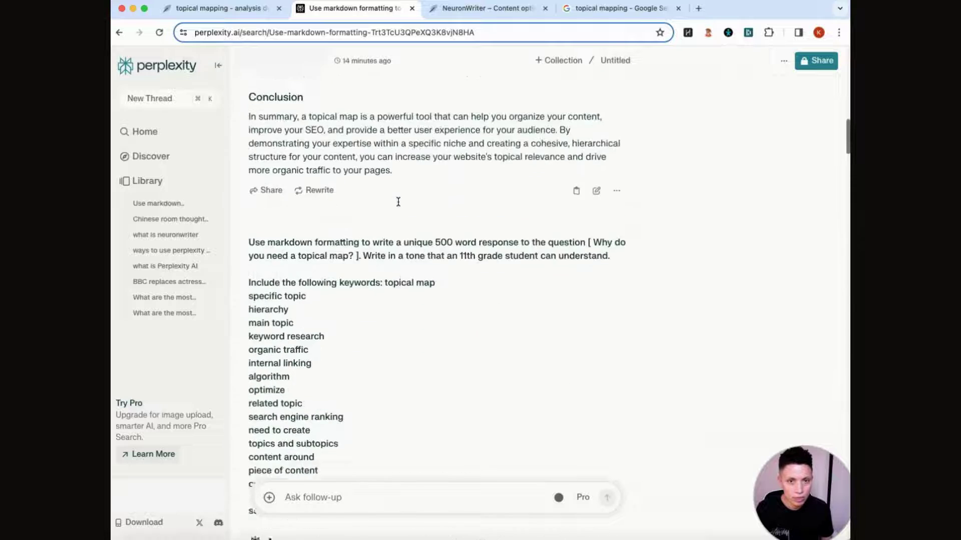
scroll(398, 202, up, 5)
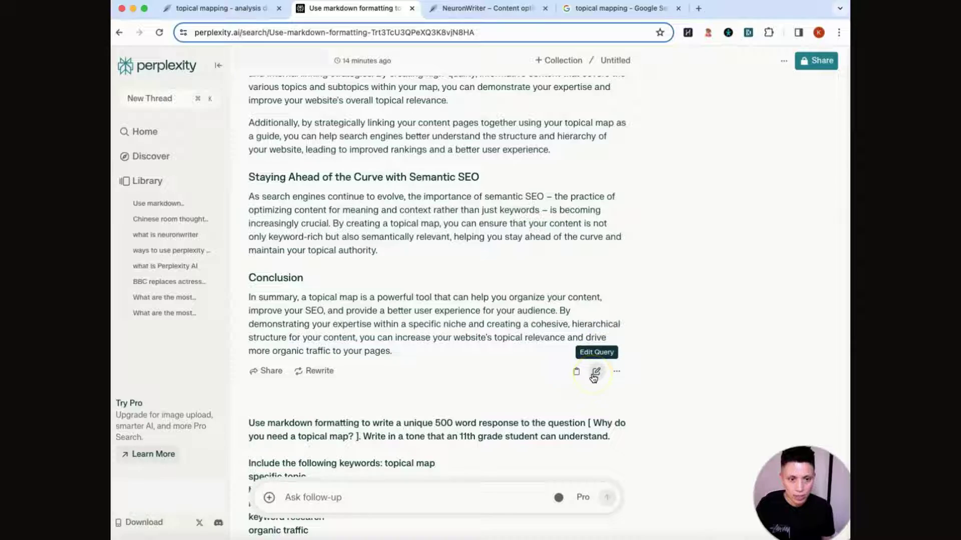
scroll(593, 378, down, 20)
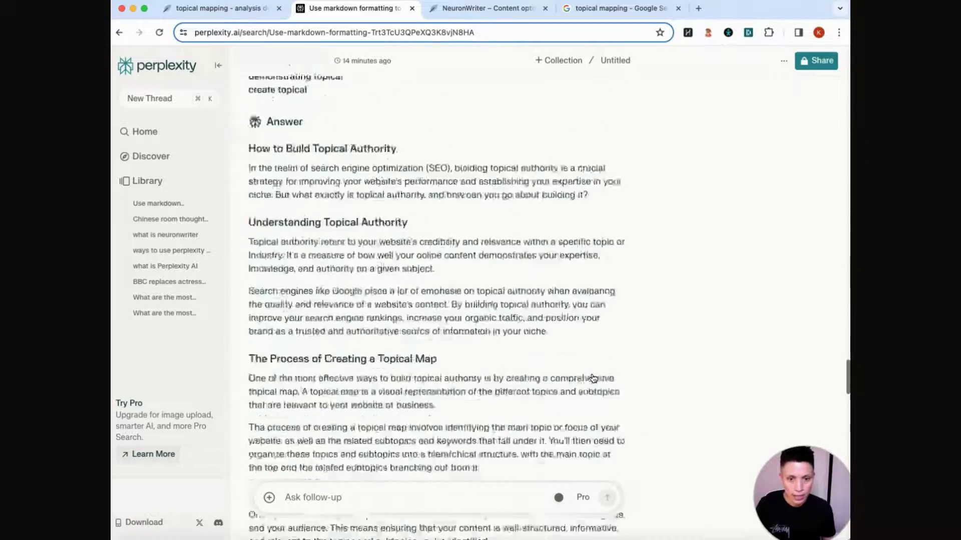
scroll(593, 379, down, 5)
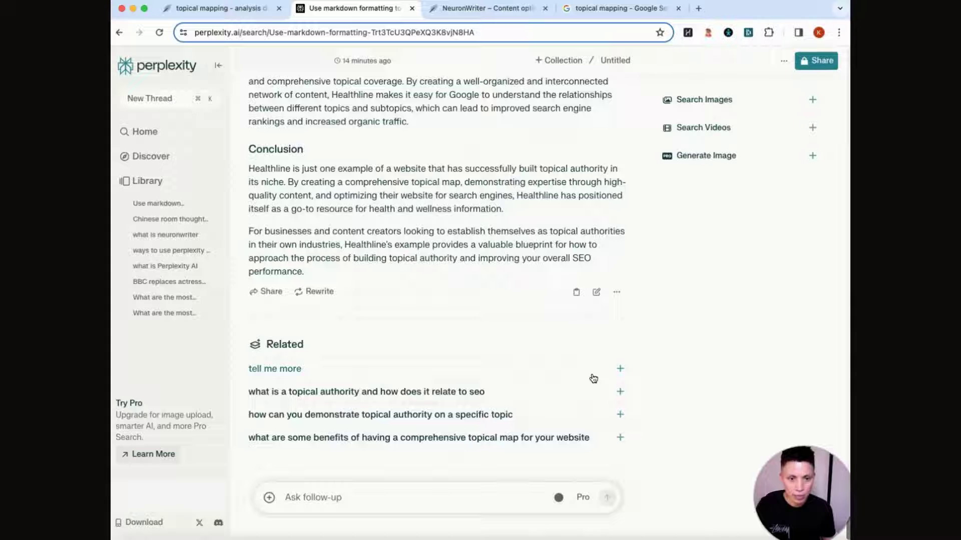
Open and close the Healthline answer's options menu, then scroll to its Related list
click(600, 293)
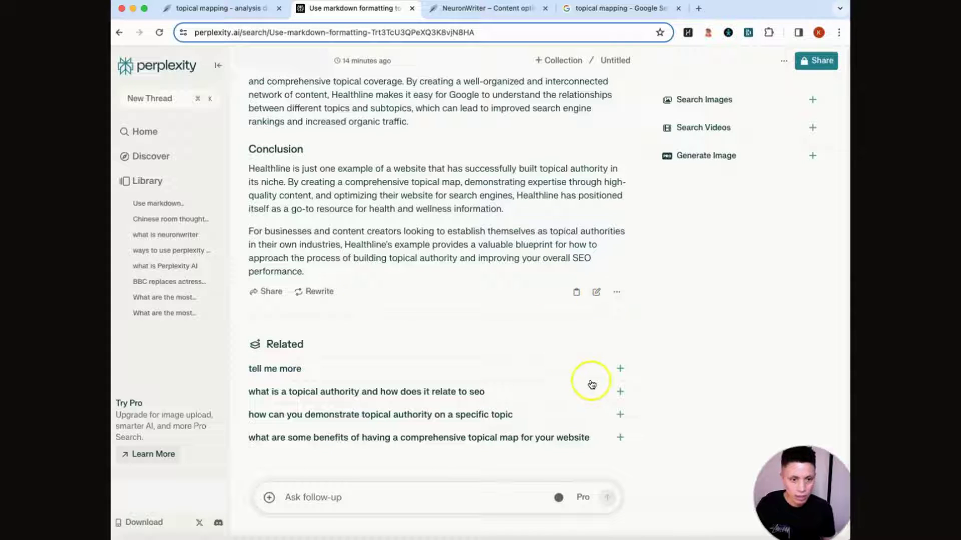
click(614, 299)
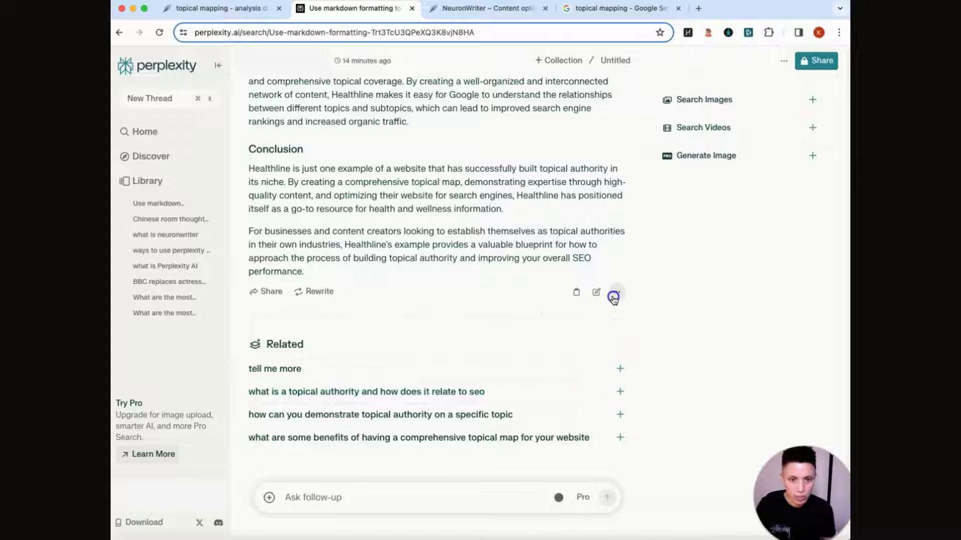
click(569, 257)
scroll(569, 257, up, 1)
scroll(568, 260, down, 1)
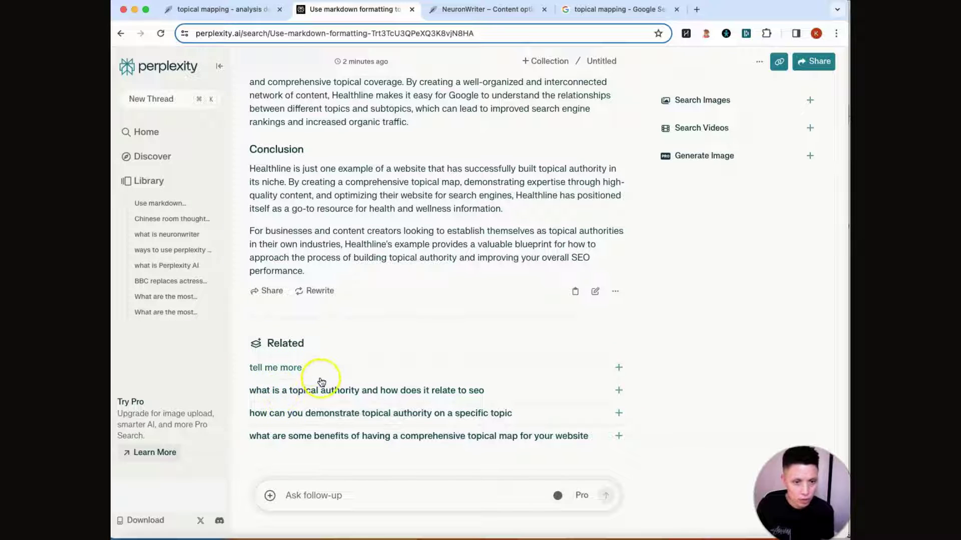
Ask the related question 'what is a topical authority and how does it relate to seo' and read the answer
click(333, 390)
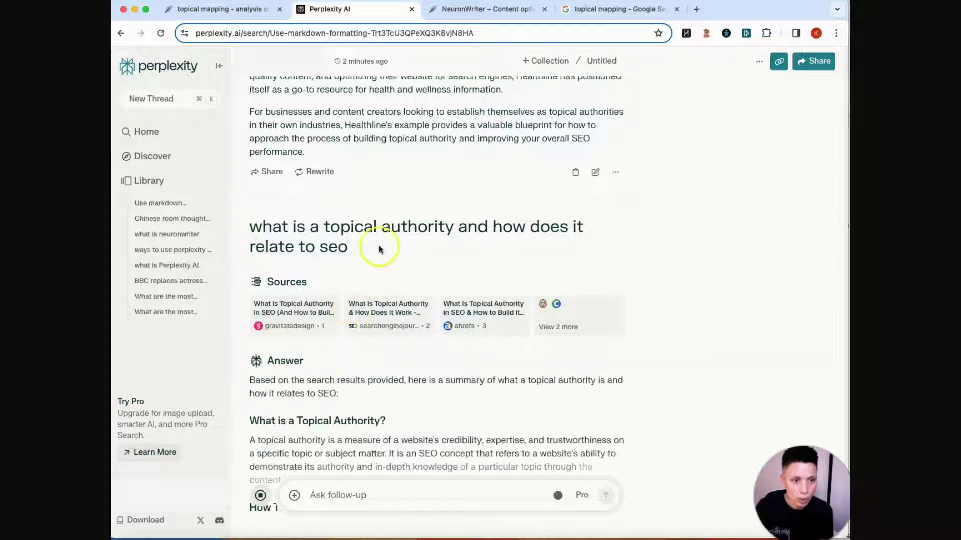
scroll(375, 365, down, 5)
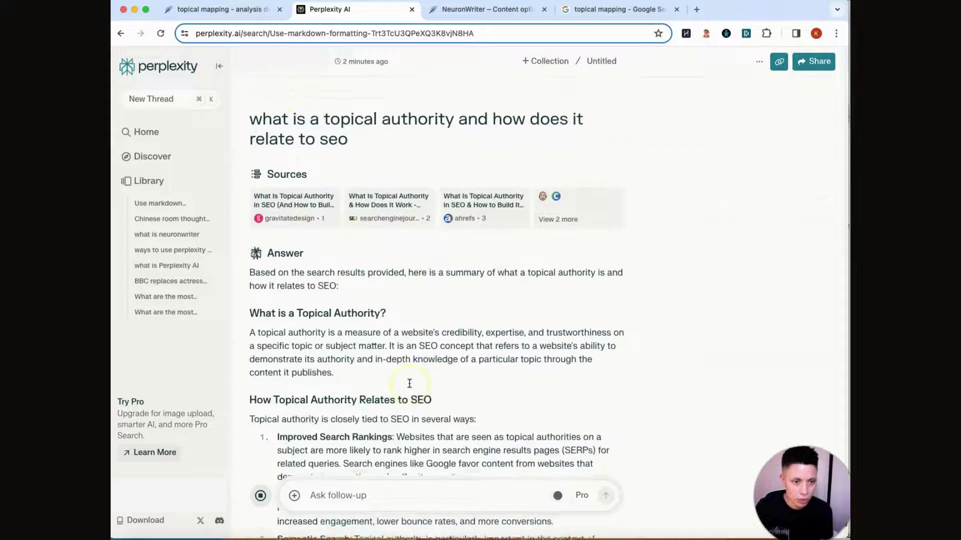
scroll(409, 383, down, 8)
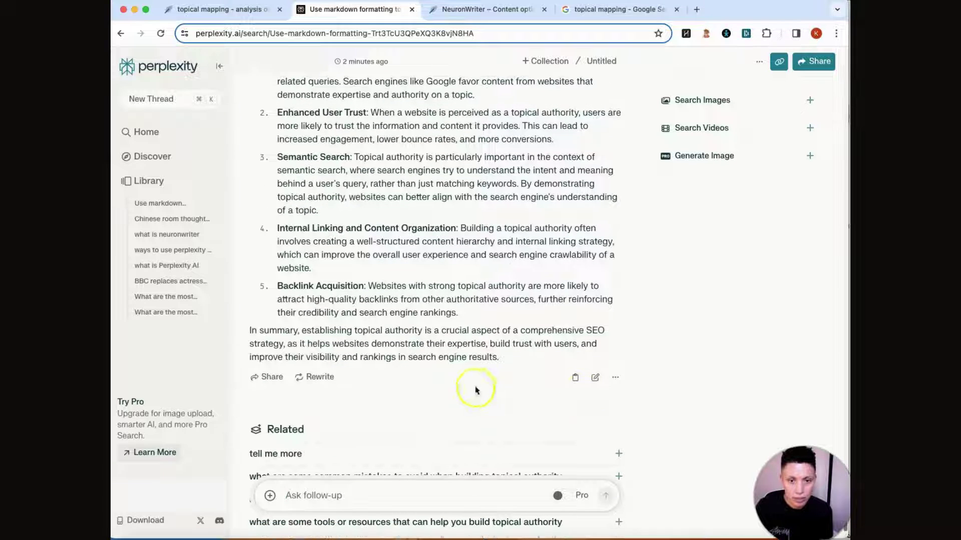
click(614, 379)
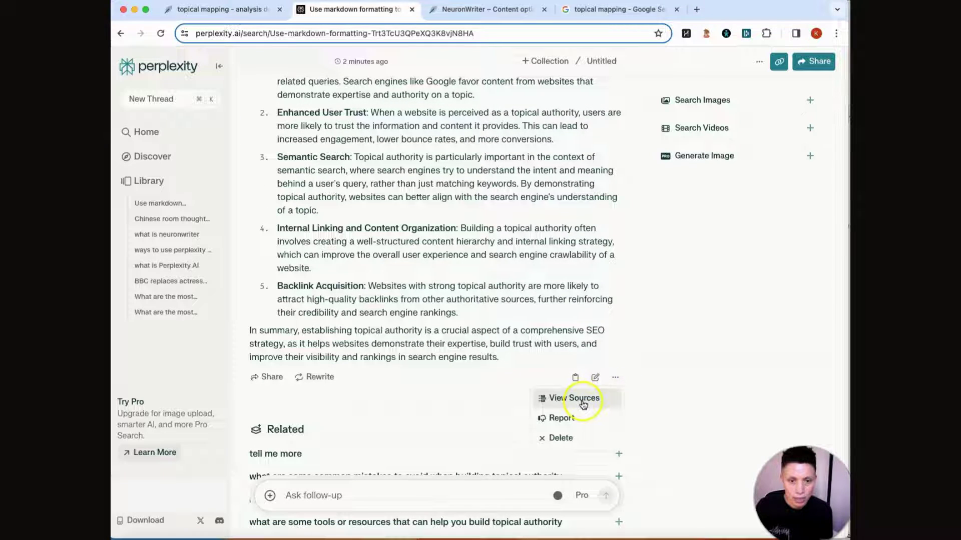
click(584, 323)
scroll(540, 280, up, 1)
scroll(532, 259, up, 1)
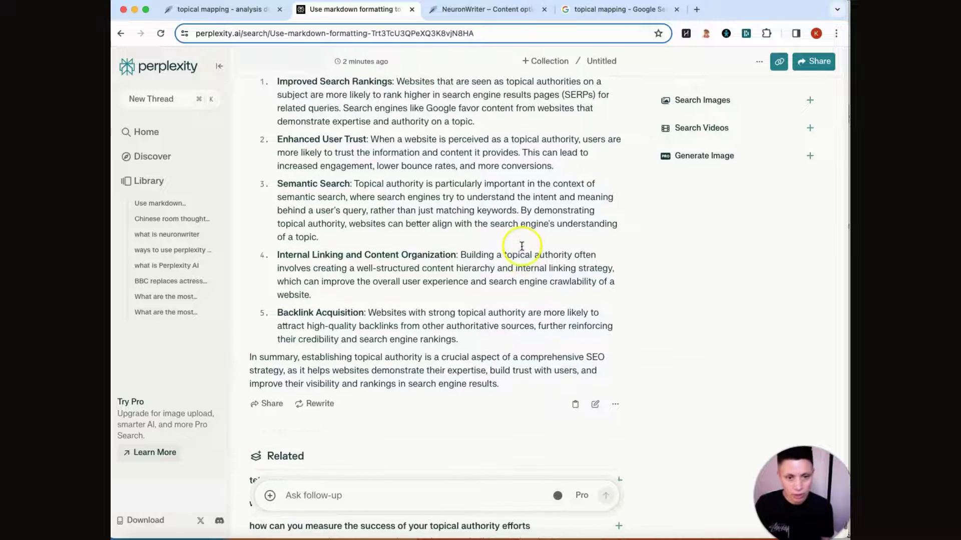
View the answer's five sources and open source 2, the Search Engine Journal article
click(615, 404)
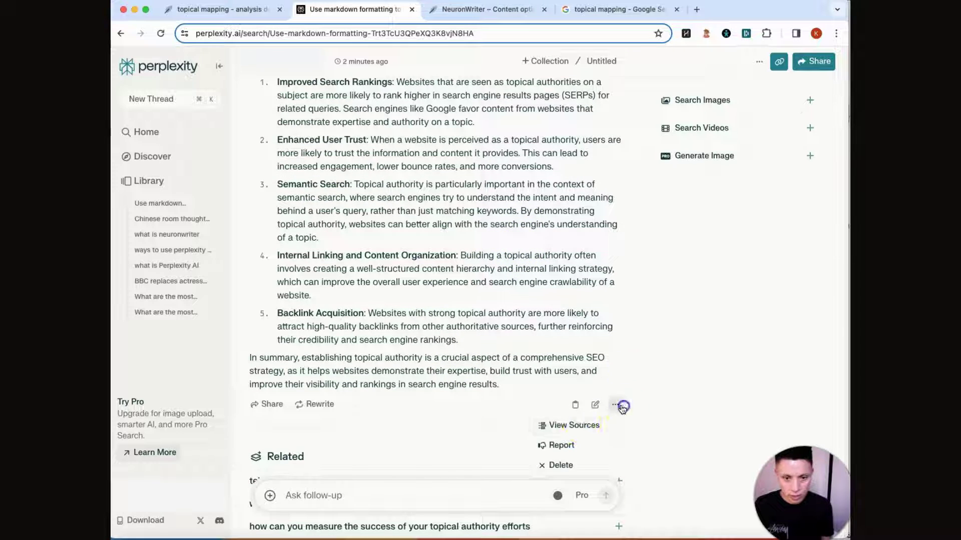
click(575, 424)
scroll(686, 280, down, 2)
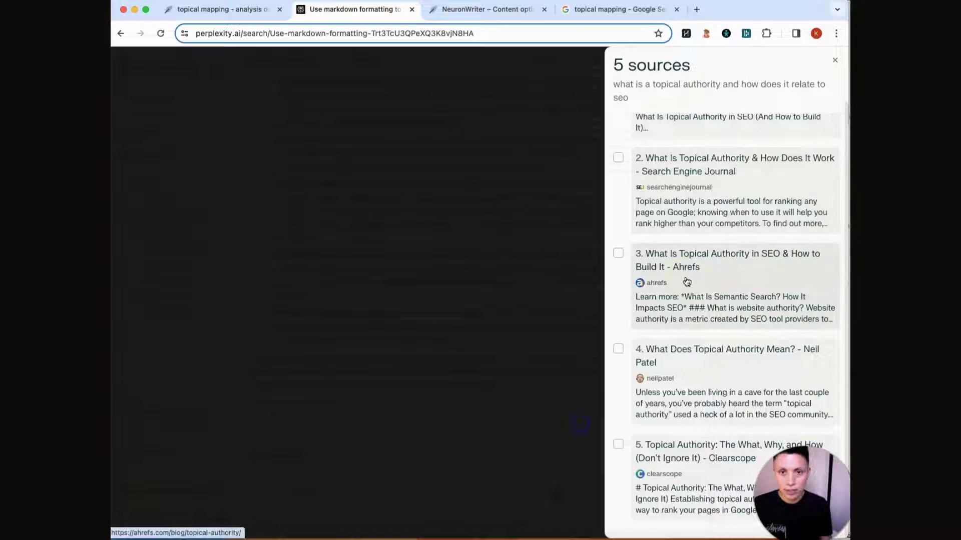
scroll(686, 281, up, 2)
click(690, 265)
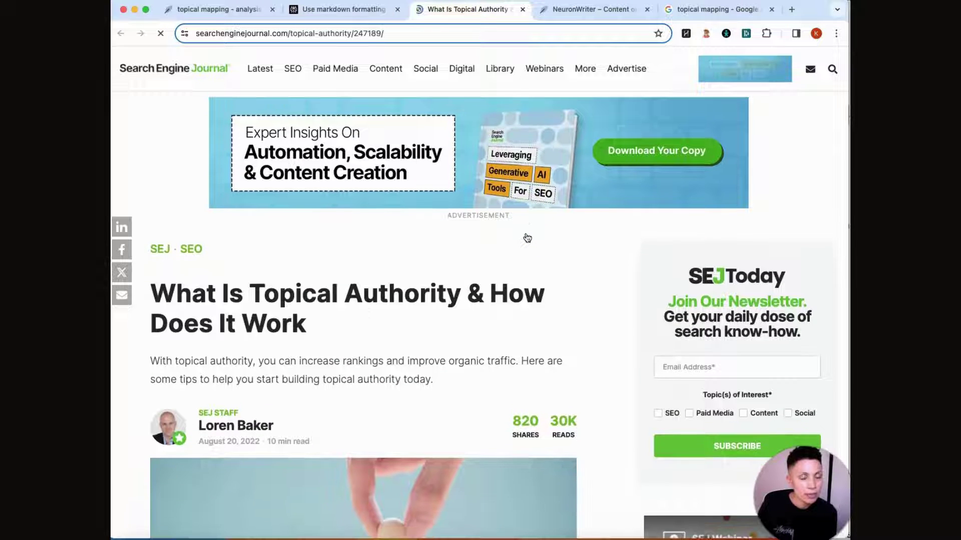
Scroll the Search Engine Journal article, copy its URL, and dismiss the webinar pop-up
scroll(528, 238, down, 5)
scroll(527, 238, down, 5)
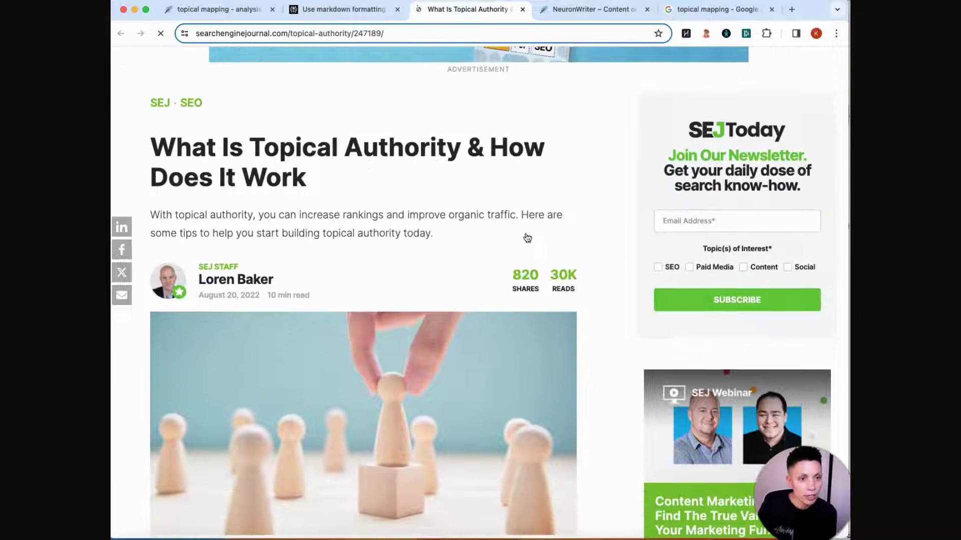
scroll(527, 238, down, 3)
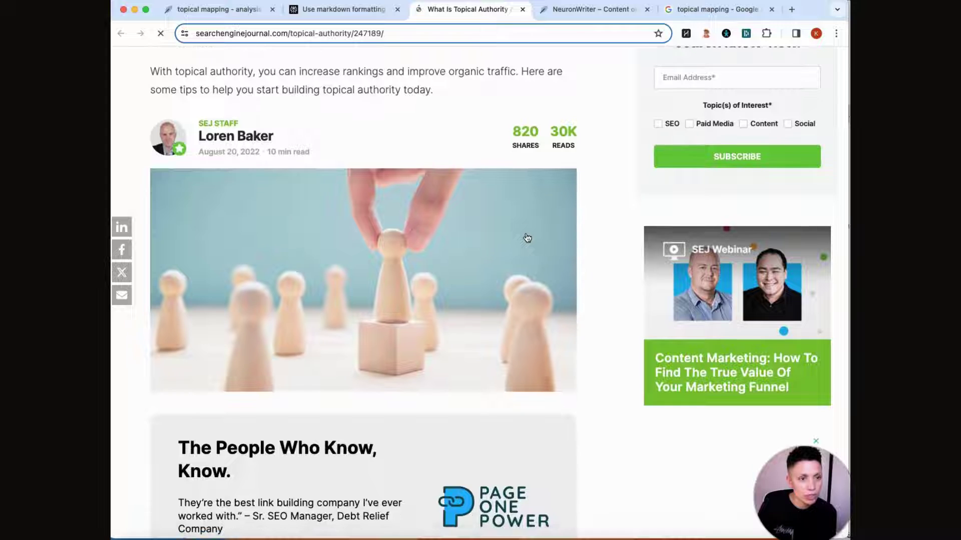
click(283, 33)
key(super+c)
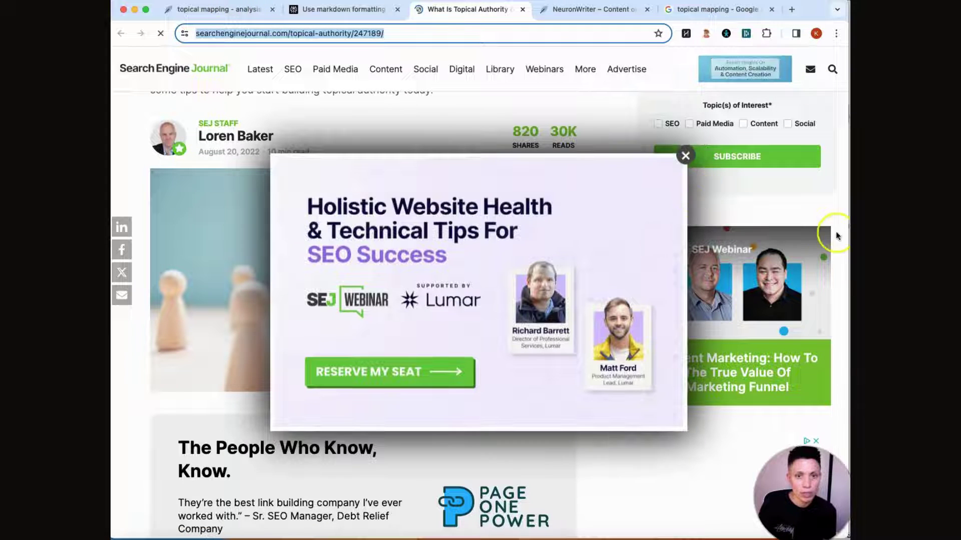
click(683, 157)
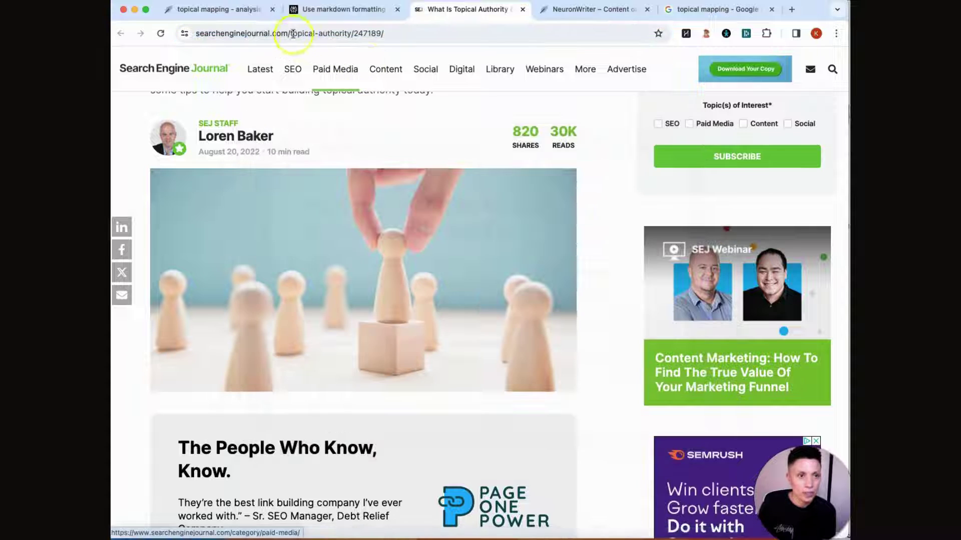
Back in the NeuronWriter draft, select the phrase 'topical map is a visual representation'
click(221, 9)
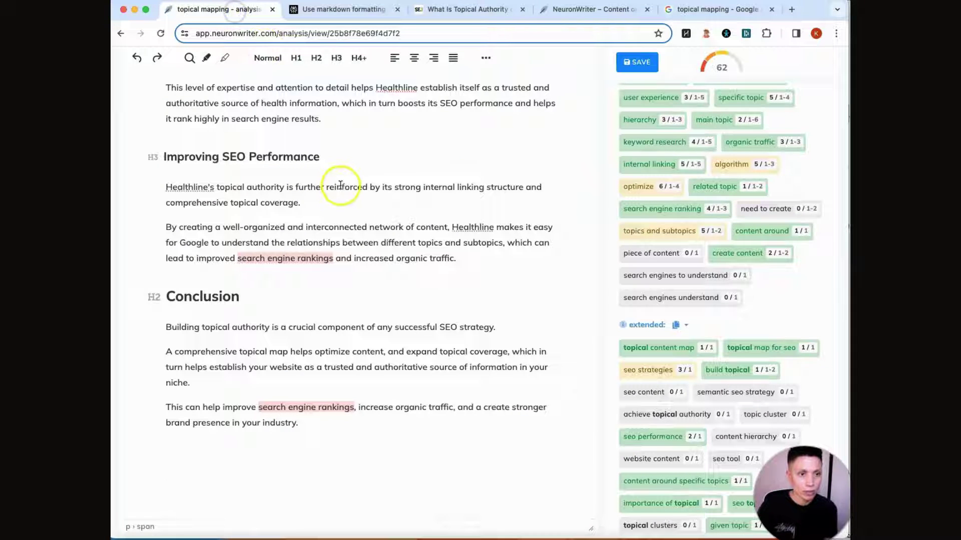
scroll(342, 200, up, 6)
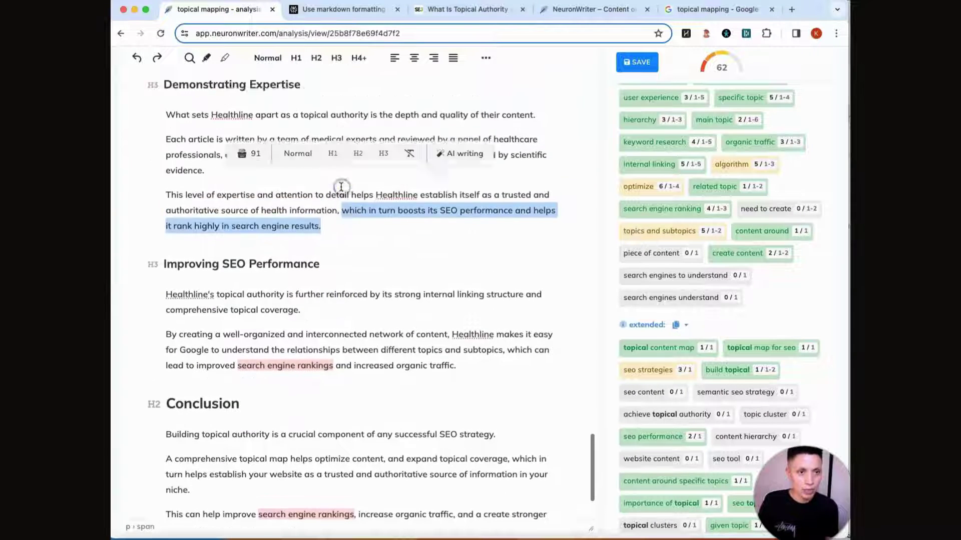
scroll(348, 190, up, 2)
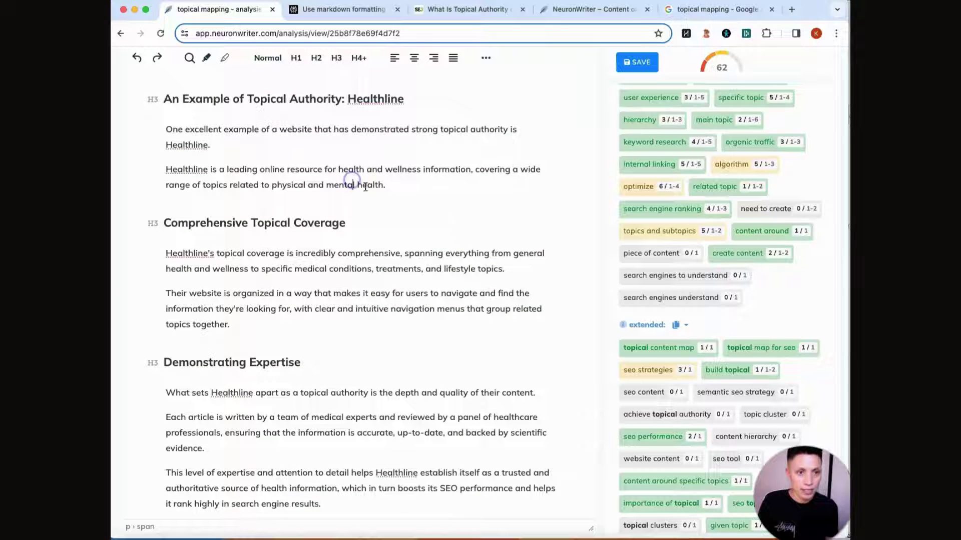
scroll(378, 183, up, 1)
scroll(380, 183, up, 1)
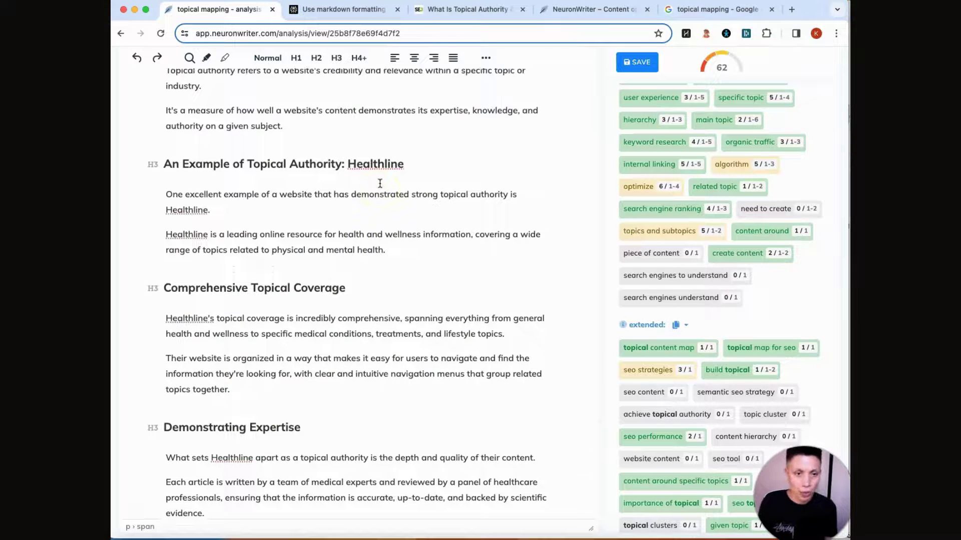
scroll(129, 514, up, 15)
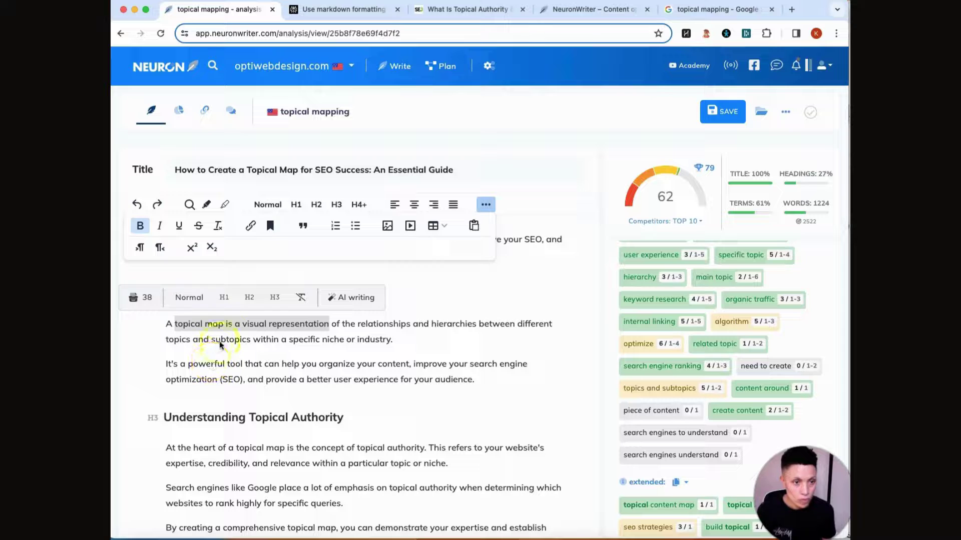
shift+click(329, 324)
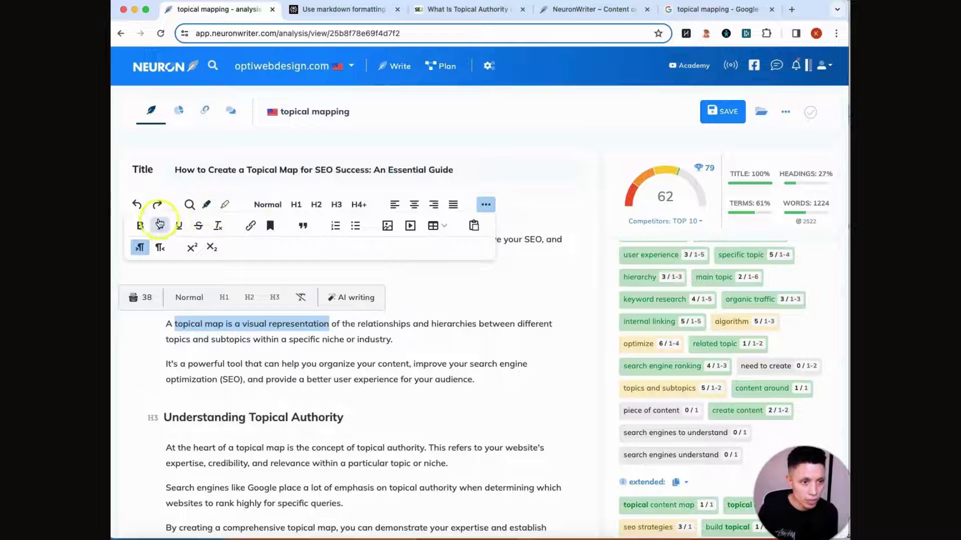
Link the phrase to the copied Search Engine Journal URL, opening in a new window
click(250, 228)
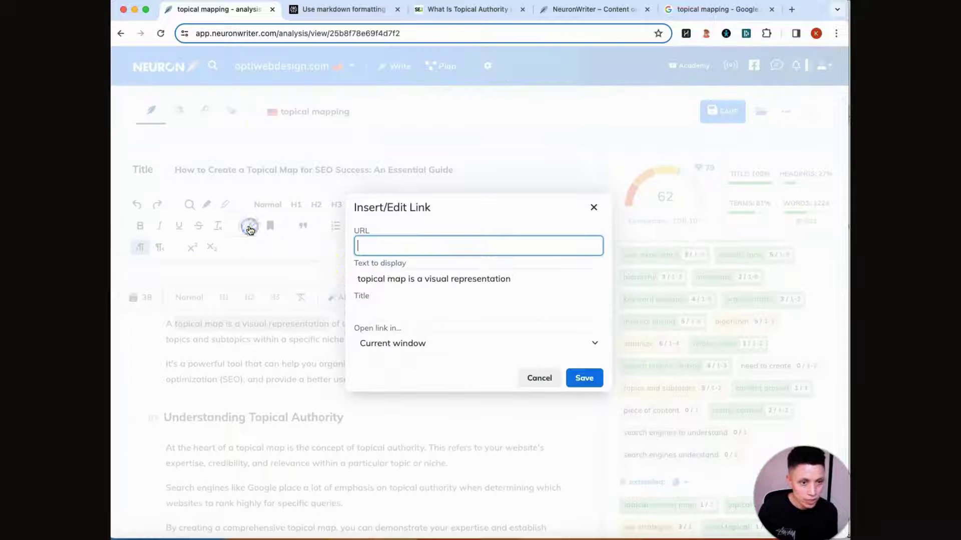
key(super+v)
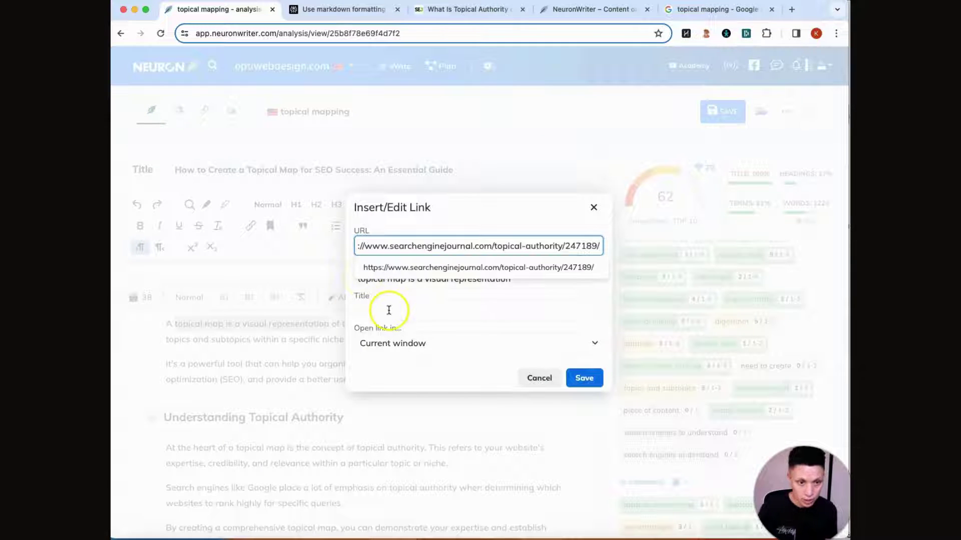
click(389, 310)
click(400, 343)
click(400, 357)
click(588, 378)
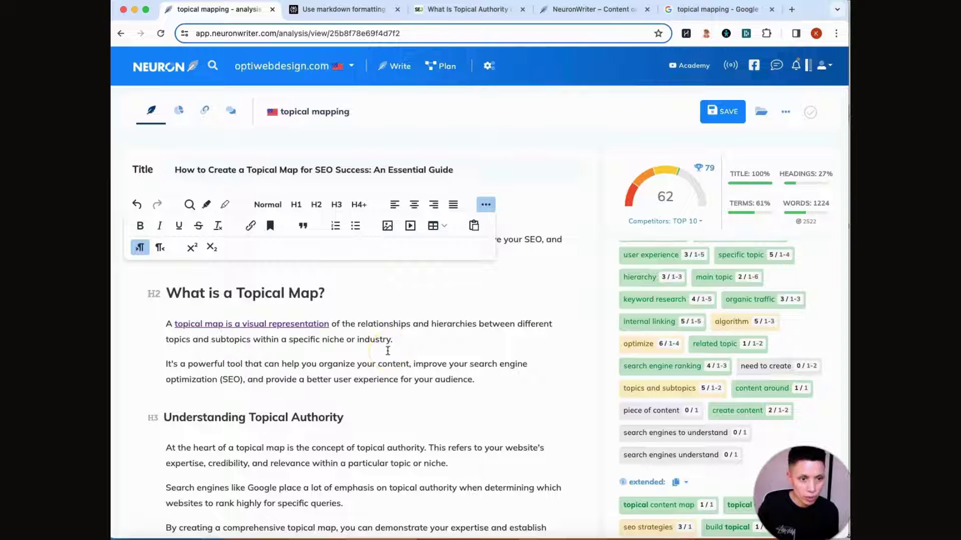
scroll(388, 350, down, 1)
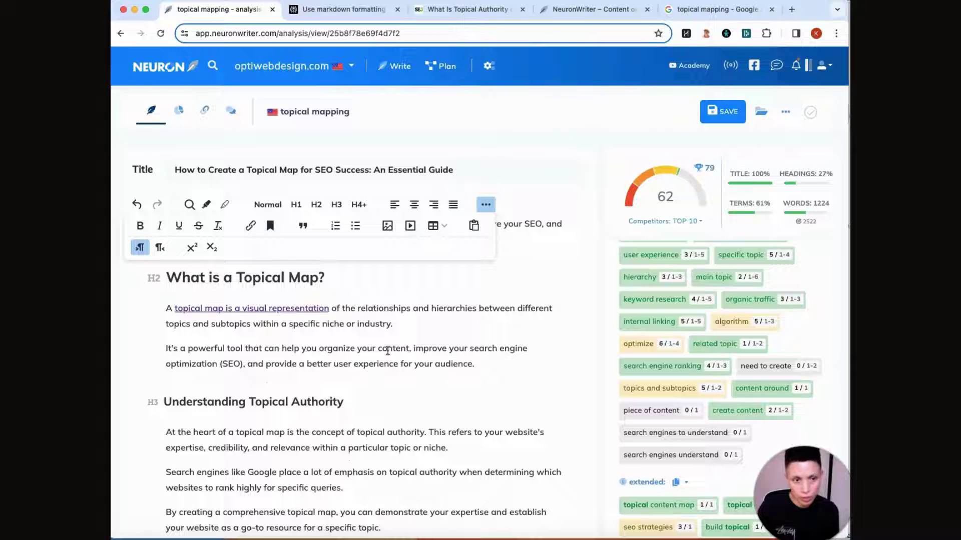
scroll(388, 351, up, 1)
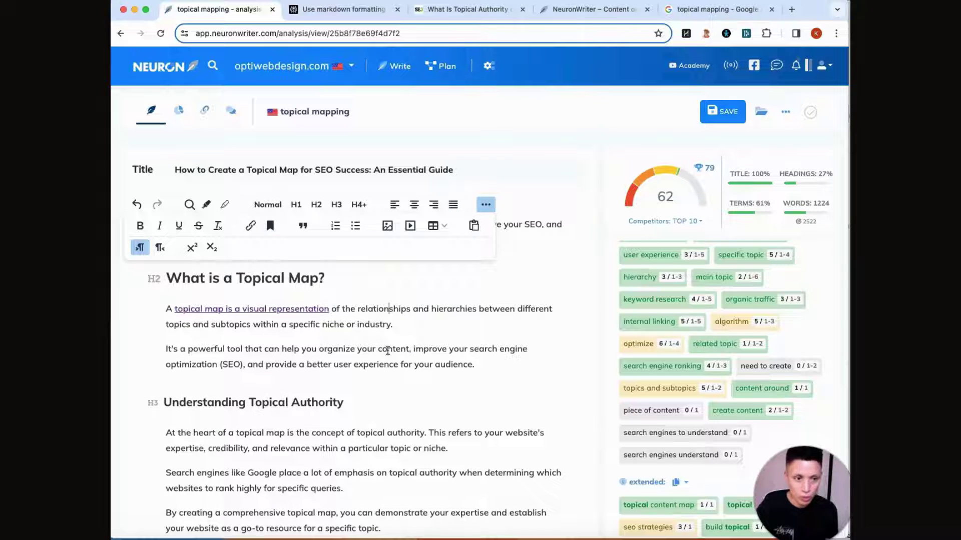
scroll(388, 350, up, 1)
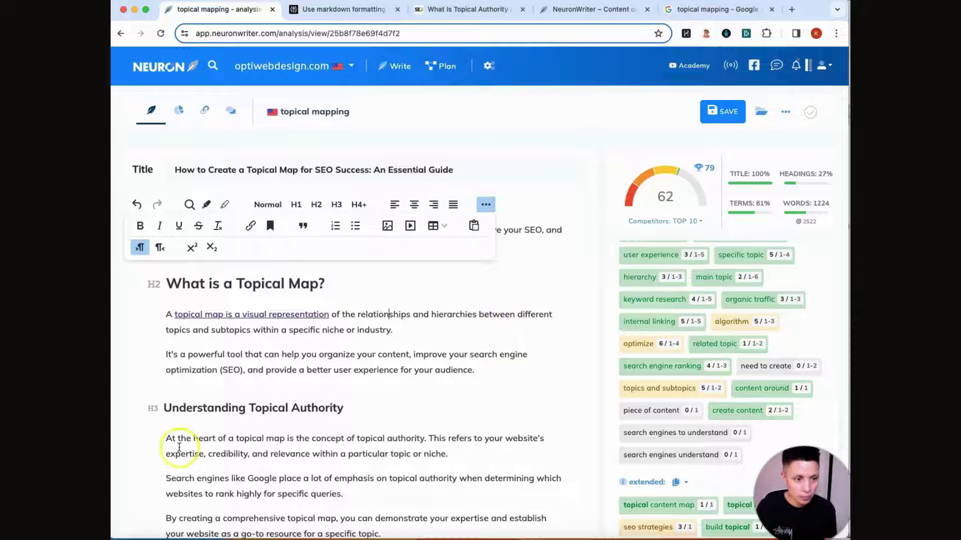
scroll(433, 401, down, 6)
Scroll through the Terms in headings suggestions
click(455, 380)
scroll(456, 380, up, 1)
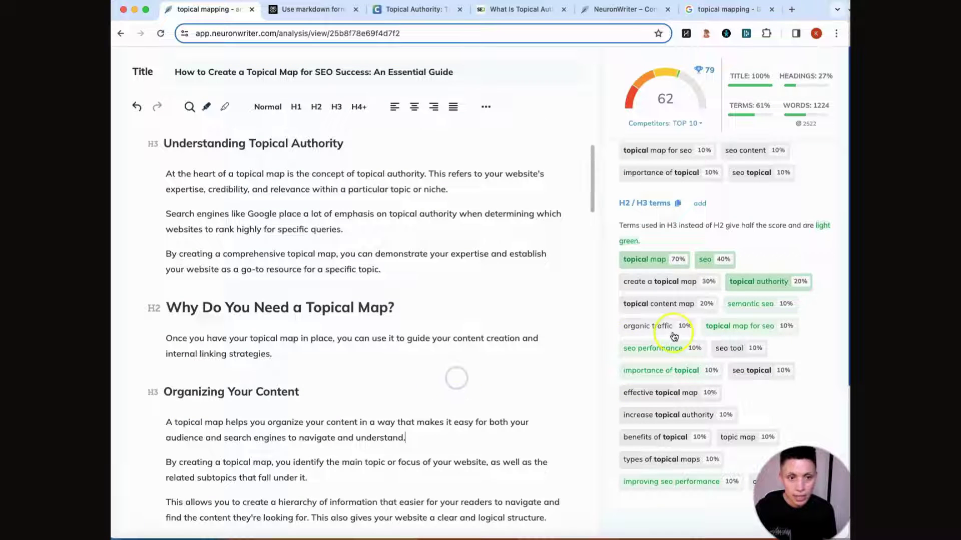
scroll(735, 282, up, 5)
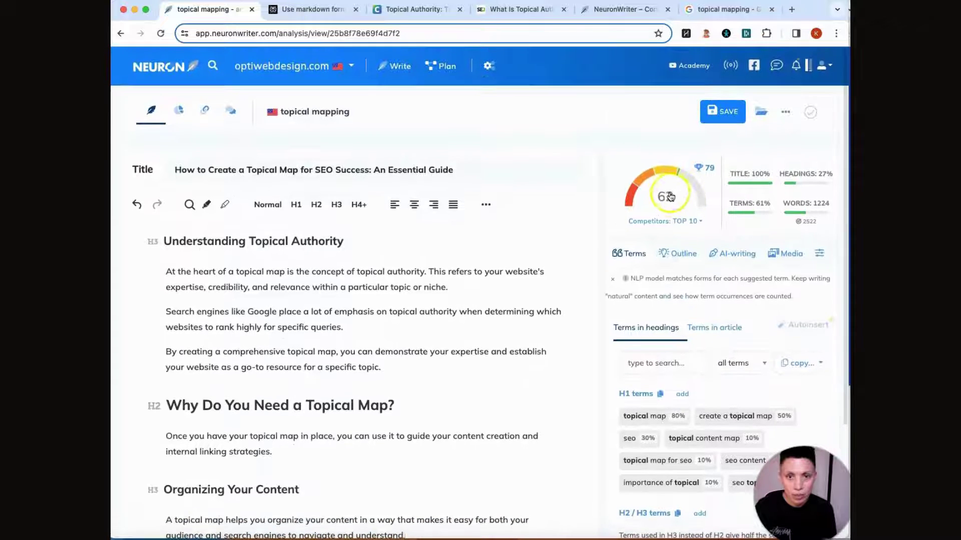
mouse_move(711, 174)
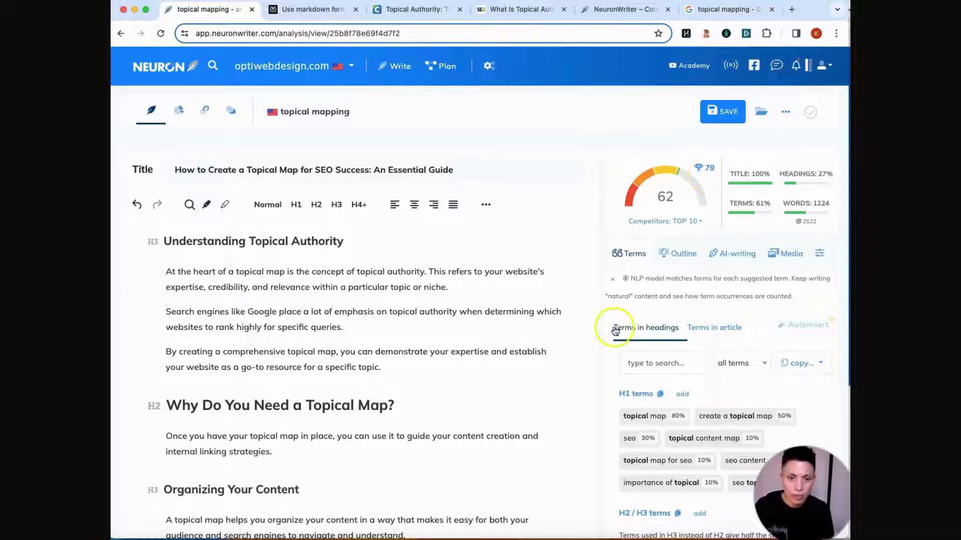
scroll(476, 352, up, 5)
scroll(701, 401, down, 4)
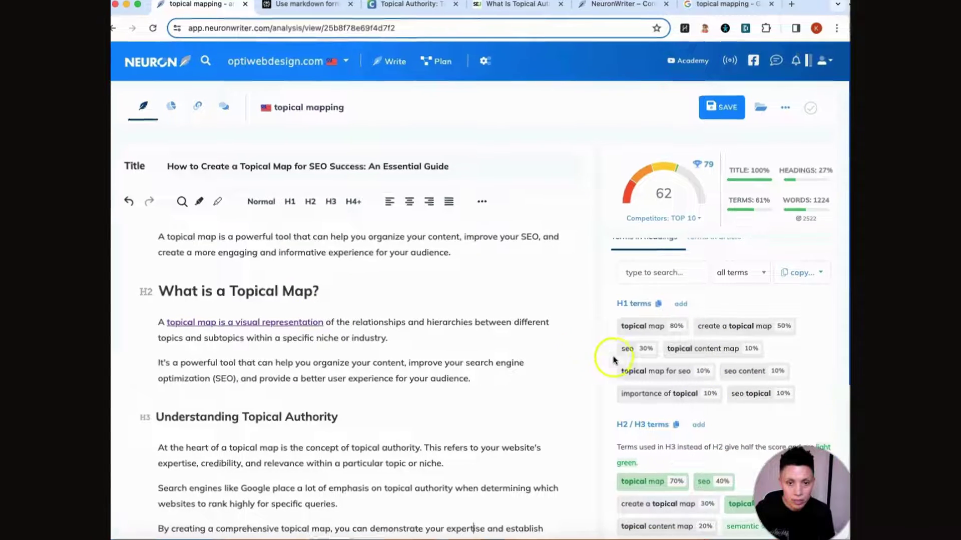
scroll(611, 370, up, 3)
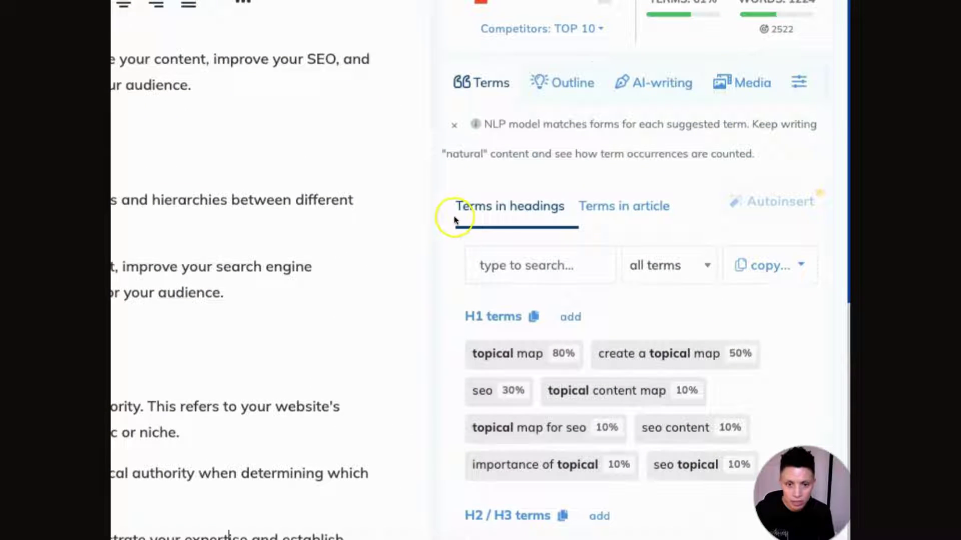
Review the Terms in article suggestion list
click(605, 210)
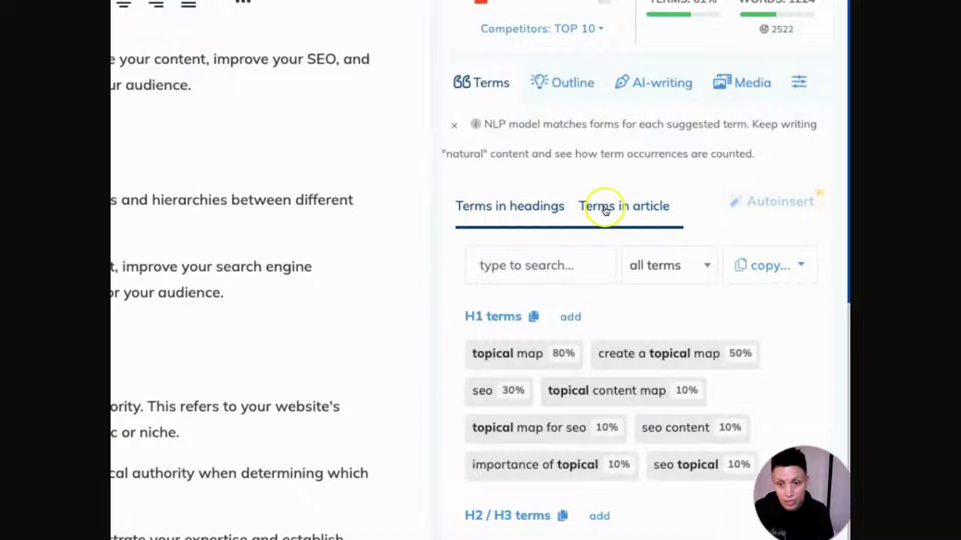
scroll(562, 422, down, 10)
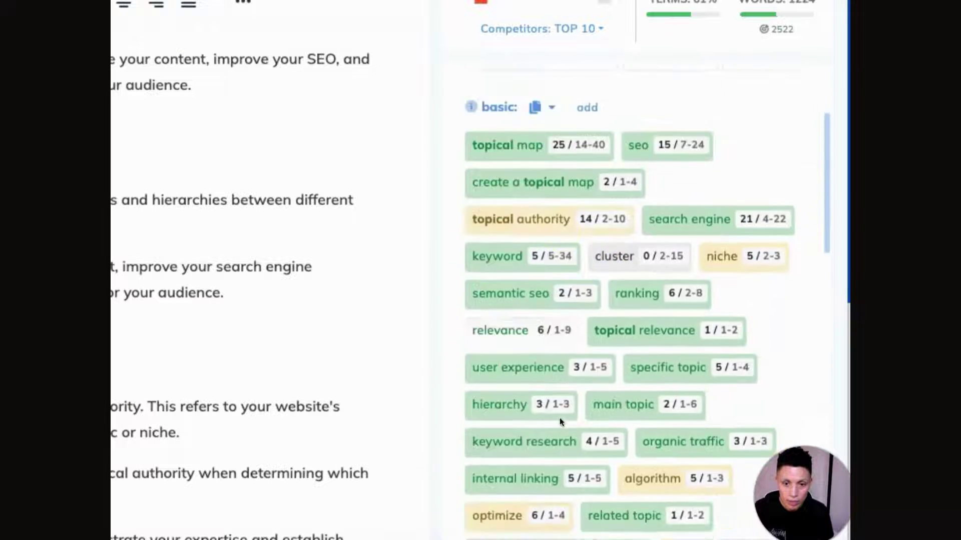
scroll(559, 422, down, 15)
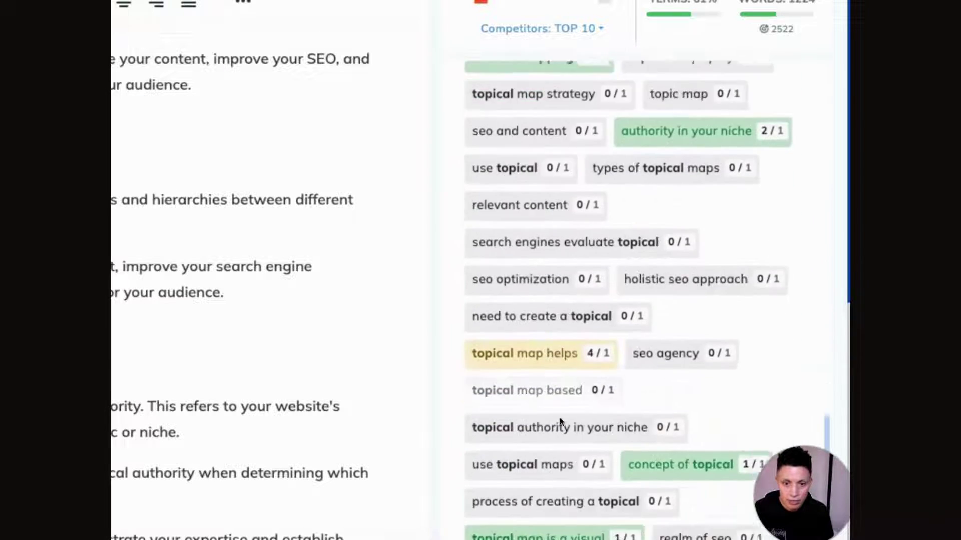
scroll(559, 420, down, 3)
scroll(559, 420, up, 20)
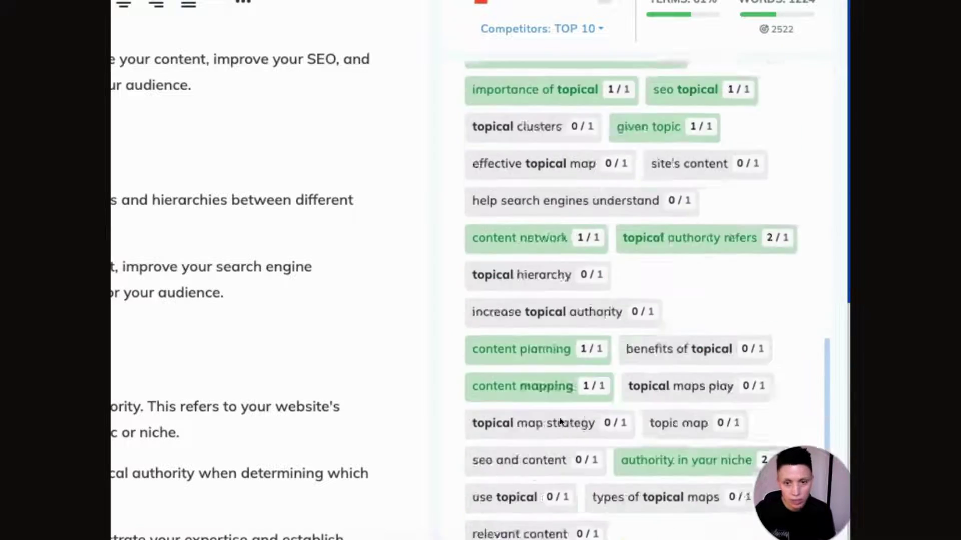
Back on Terms in headings, check the 'What is a Topical Map?' heading level, then return to Perplexity
click(510, 208)
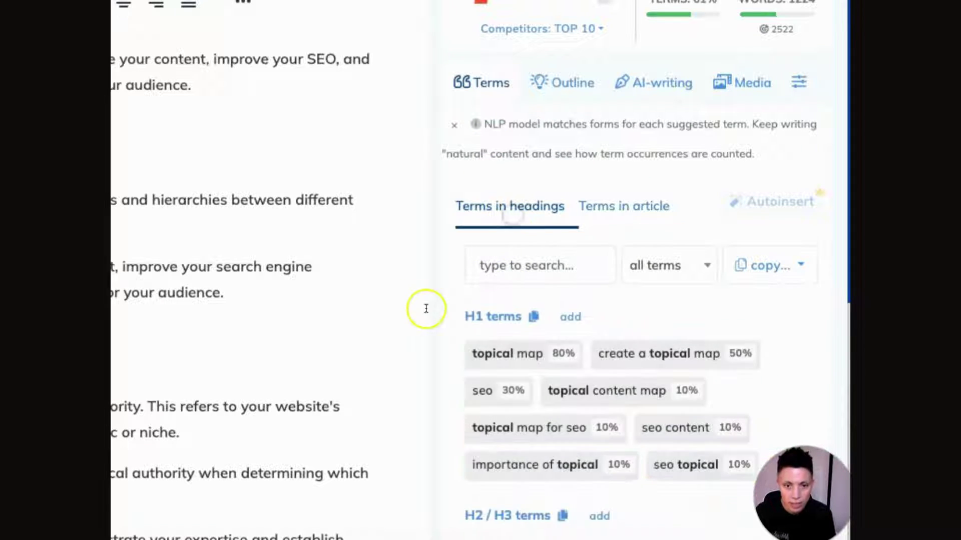
scroll(425, 308, down, 5)
scroll(453, 303, down, 4)
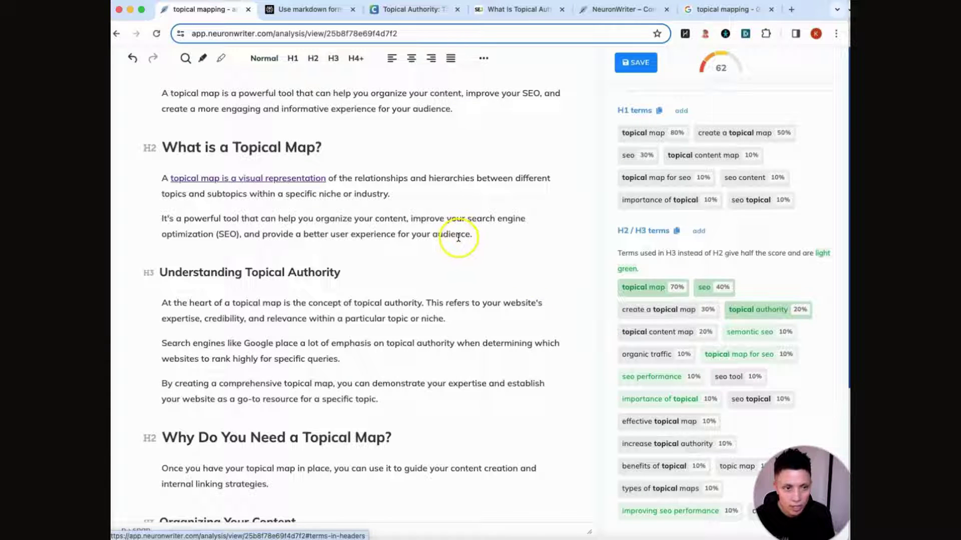
click(281, 146)
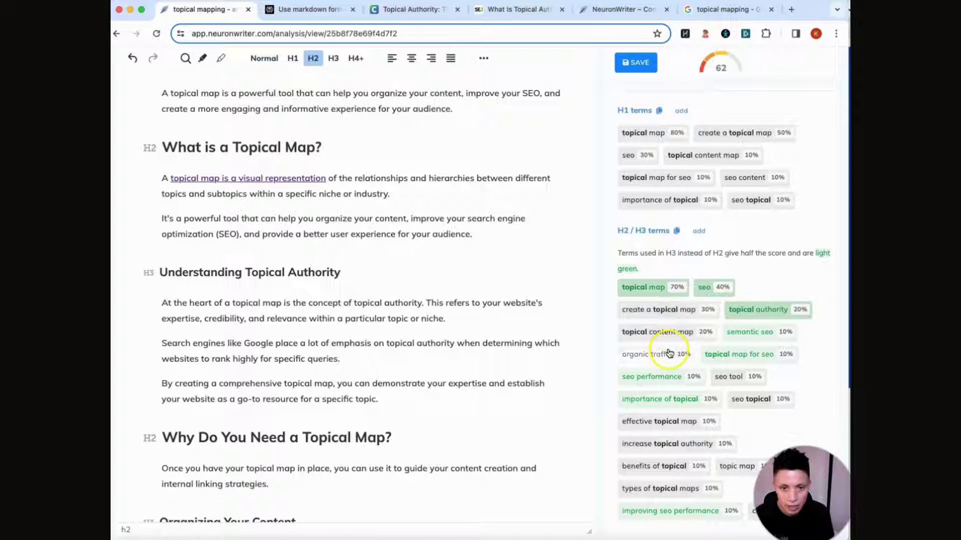
key(ctrl+Tab)
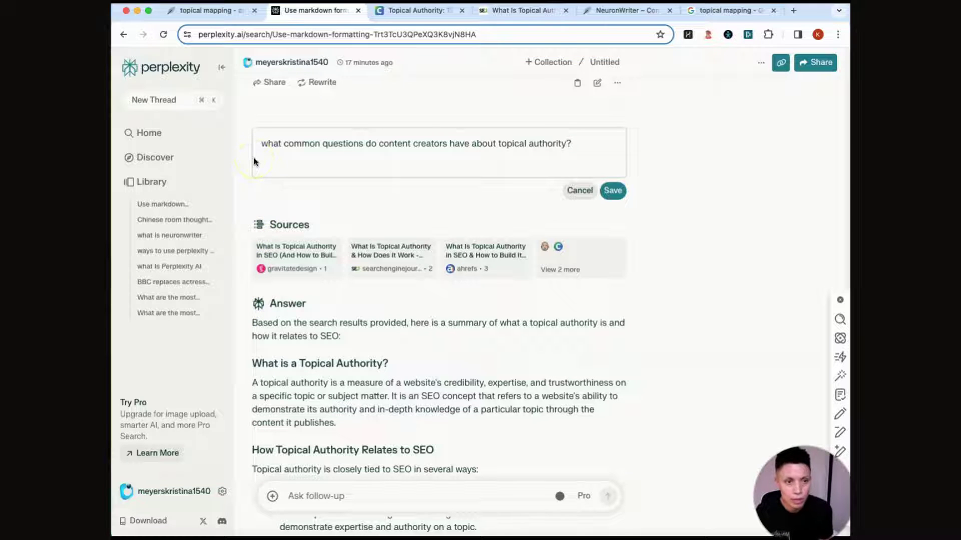
Edit the question, inserting 'building' before 'topical' and 'and topic maps' at the end
click(278, 148)
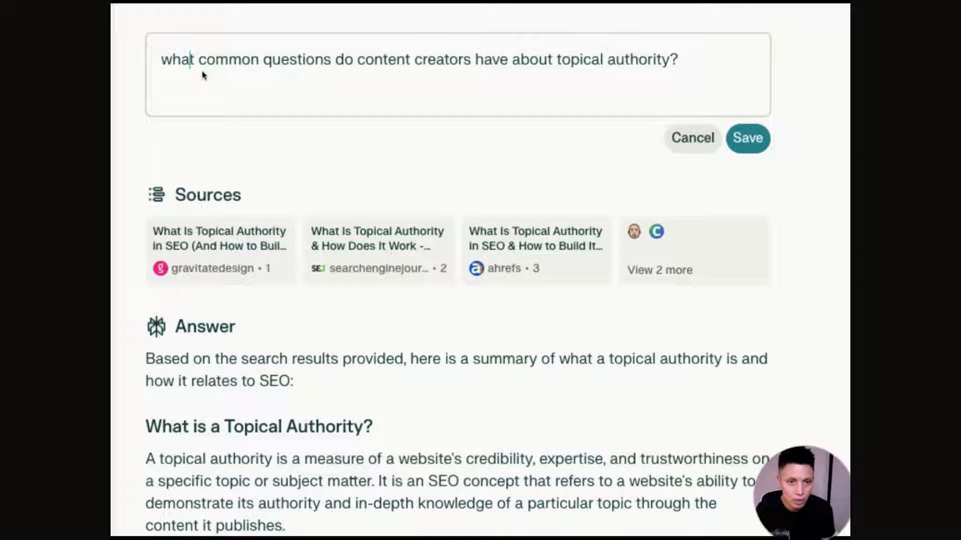
click(554, 59)
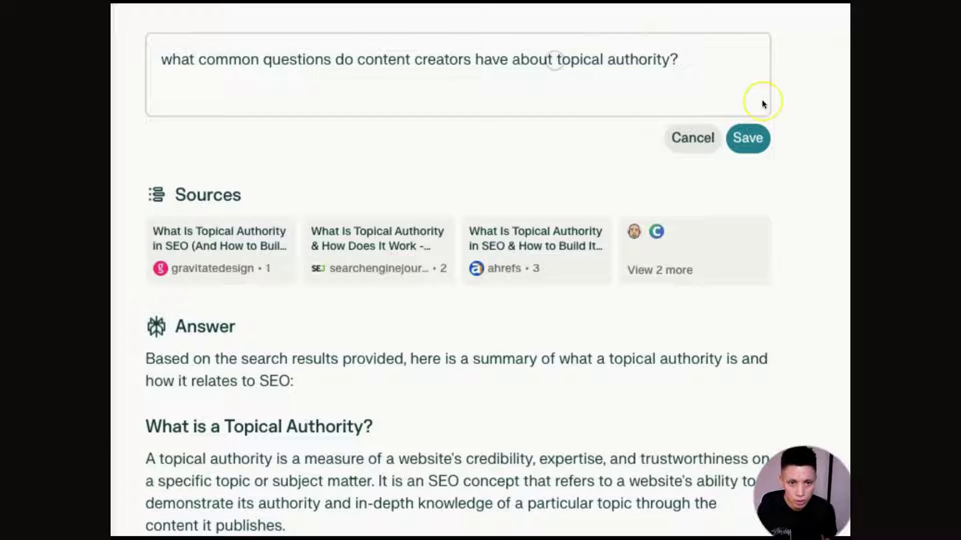
text(building)
click(727, 63)
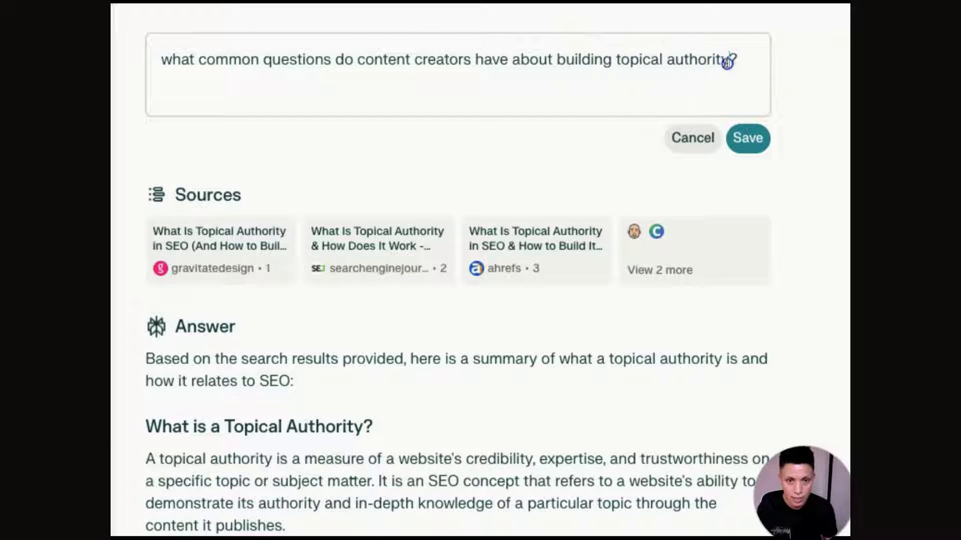
text(and)
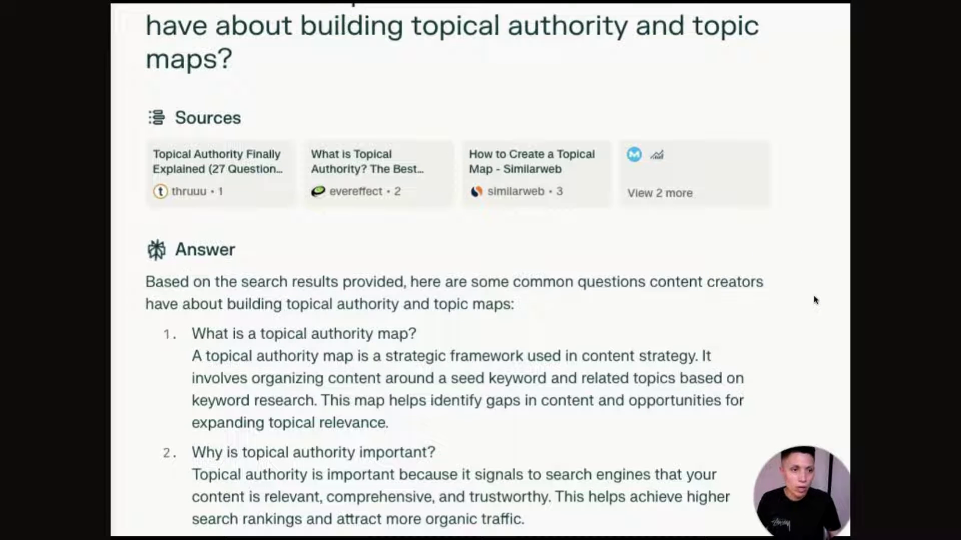
Scroll through the answer listing common creator questions about topical authority
scroll(814, 299, down, 3)
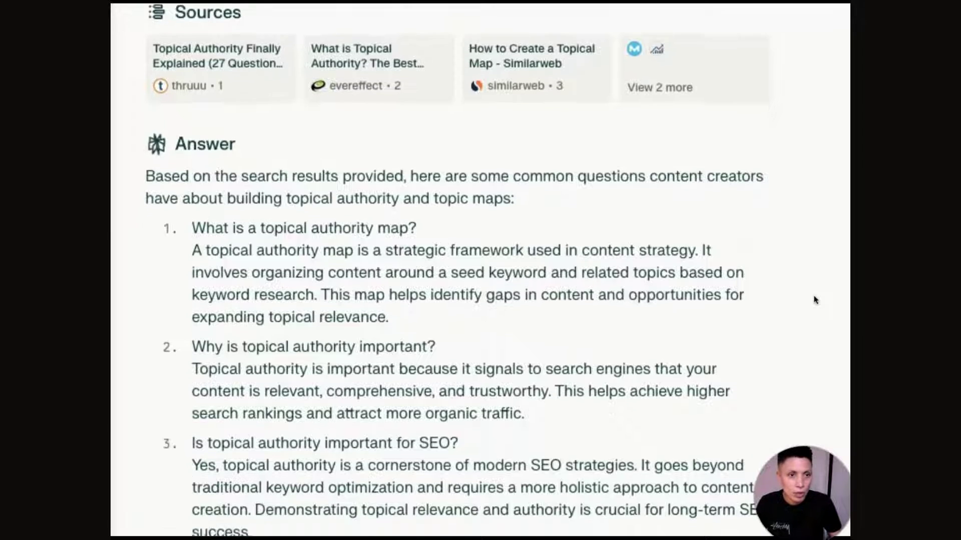
scroll(779, 269, up, 2)
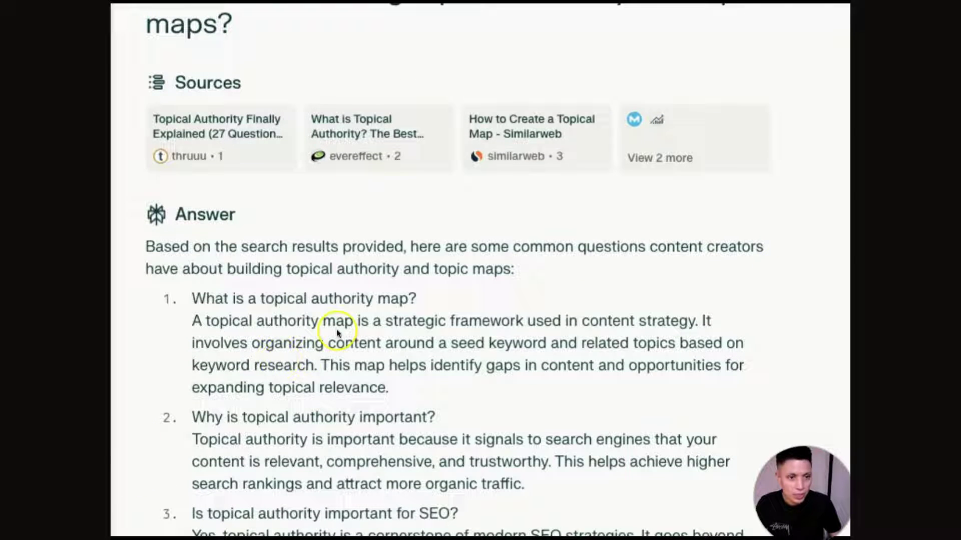
scroll(337, 329, down, 5)
click(299, 218)
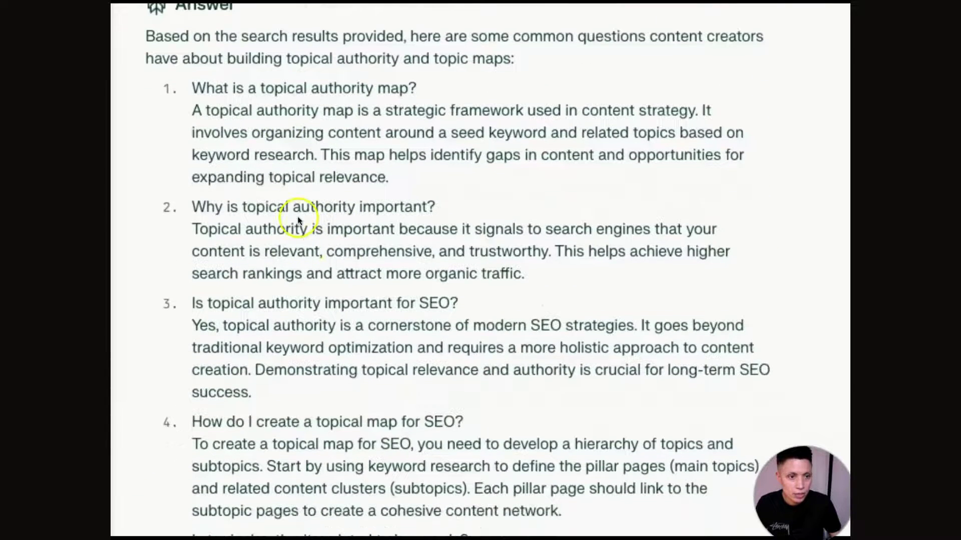
scroll(314, 213, down, 1)
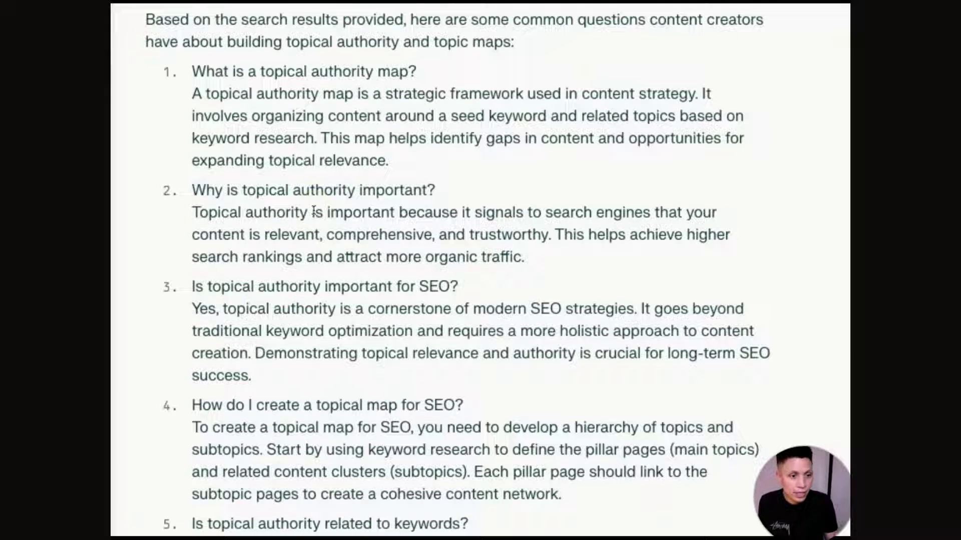
click(154, 389)
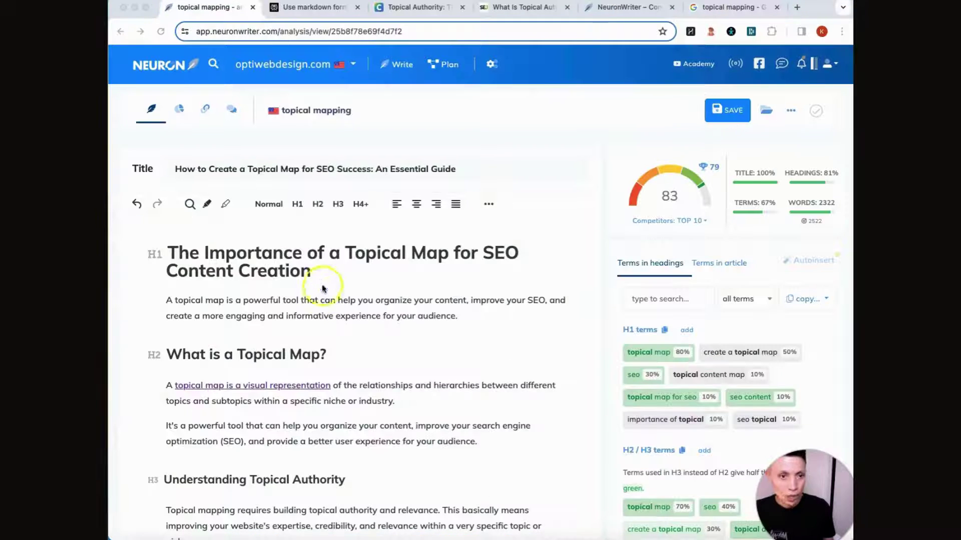
click(359, 264)
click(499, 388)
scroll(499, 387, down, 5)
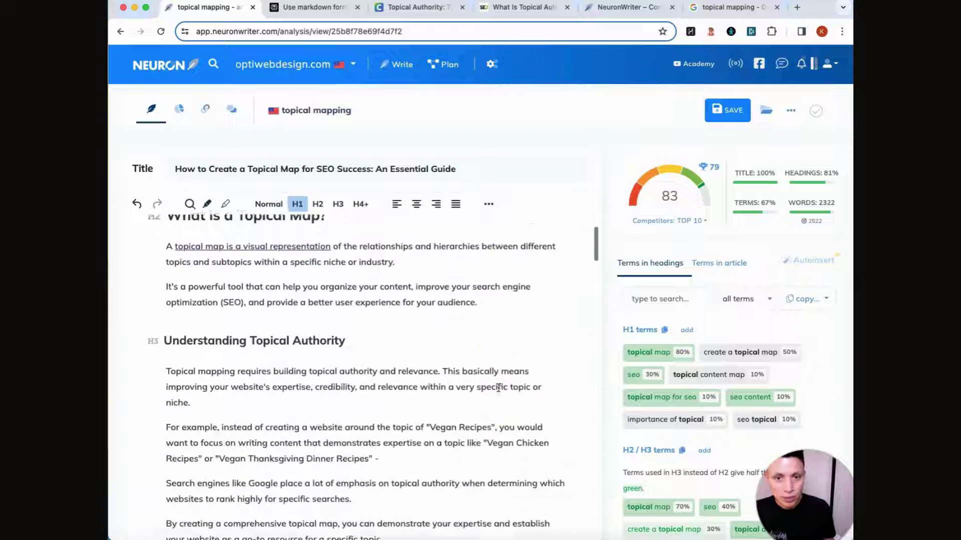
click(671, 202)
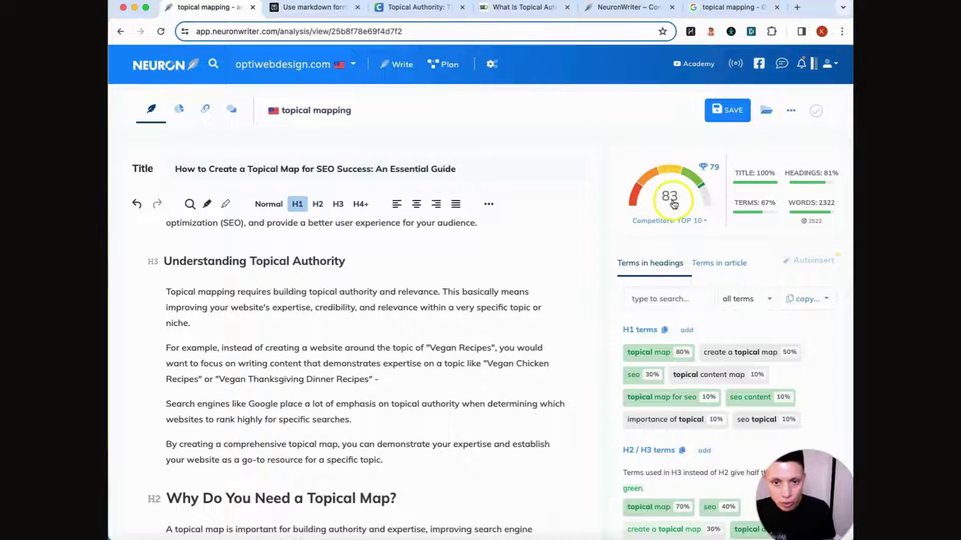
click(461, 307)
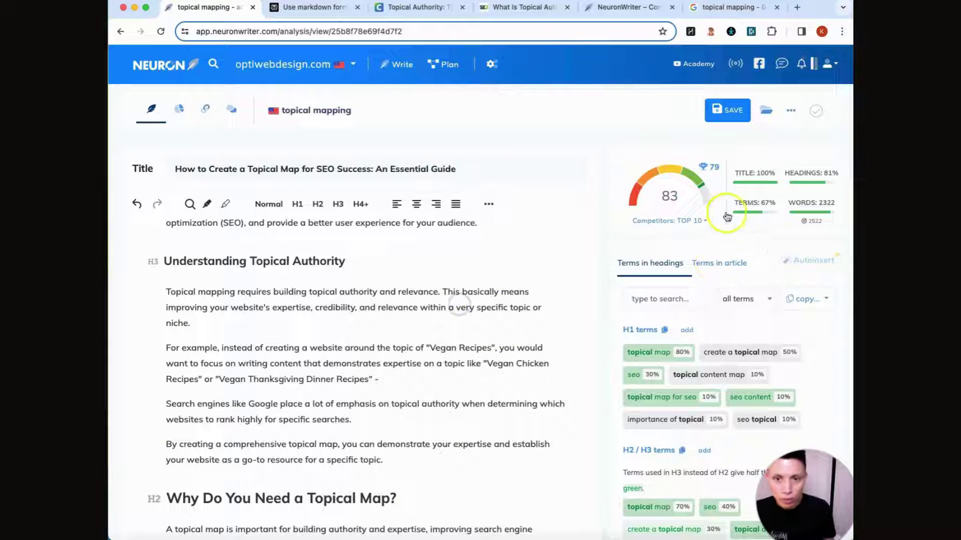
mouse_move(714, 175)
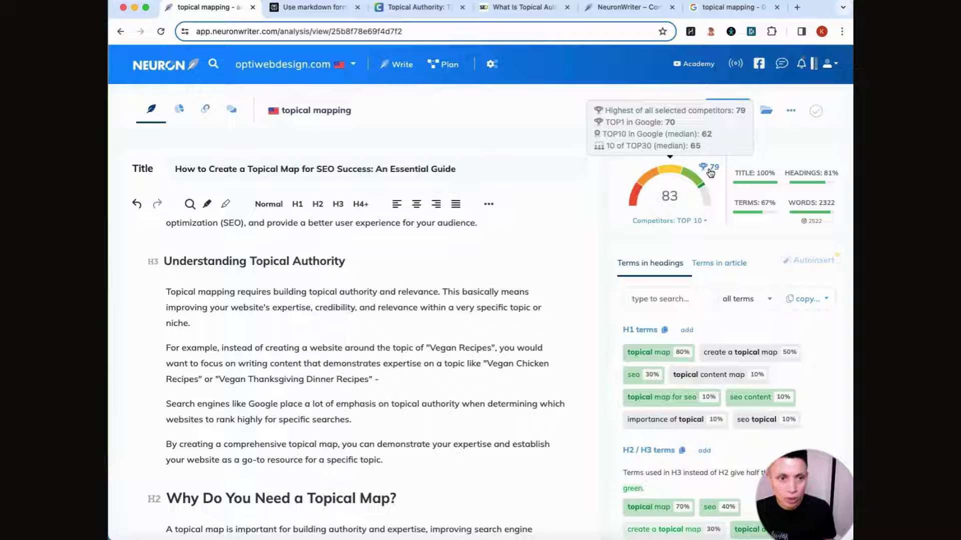
scroll(498, 342, down, 10)
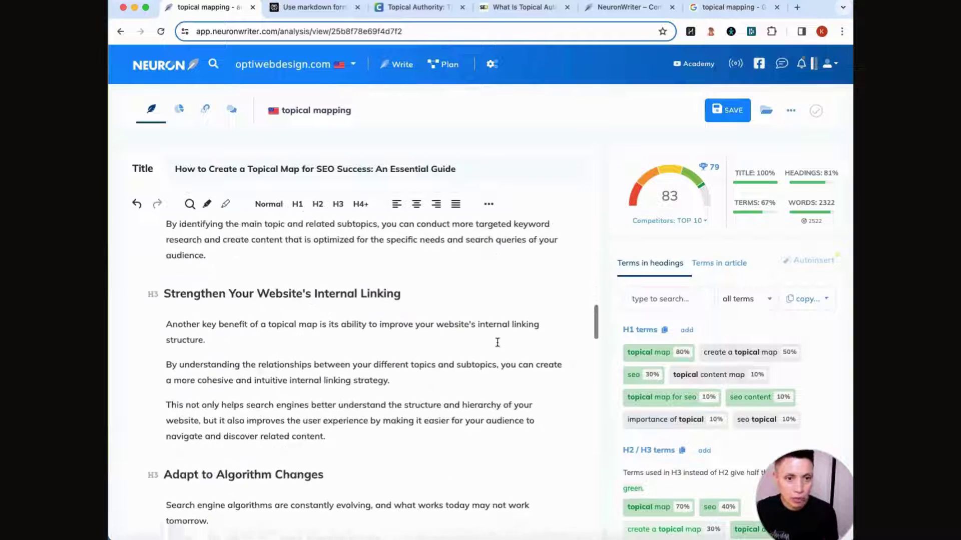
scroll(497, 342, up, 10)
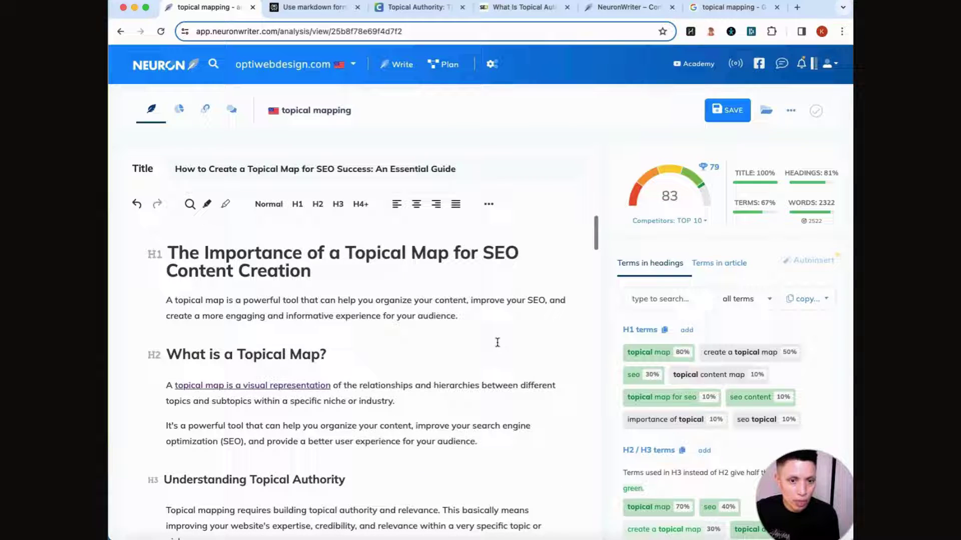
click(494, 319)
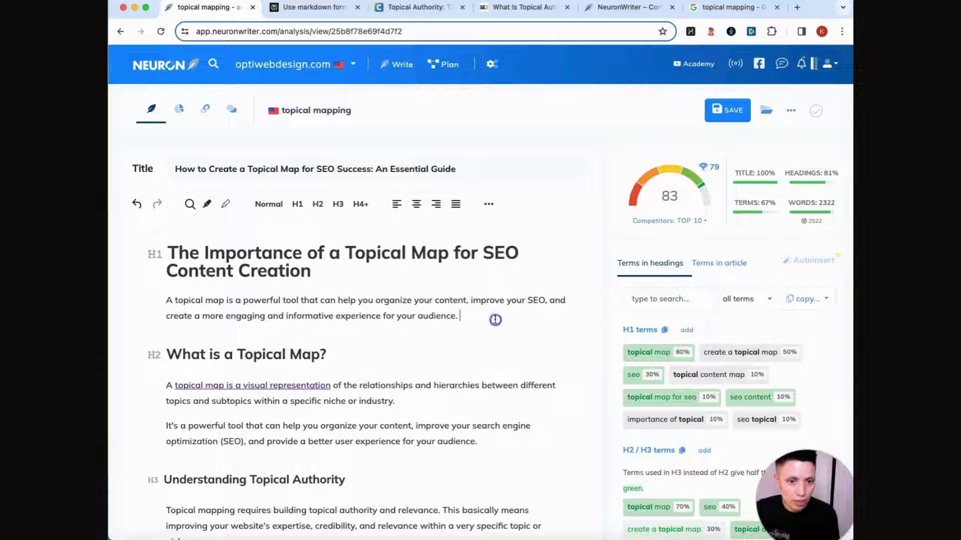
click(493, 438)
scroll(493, 437, down, 4)
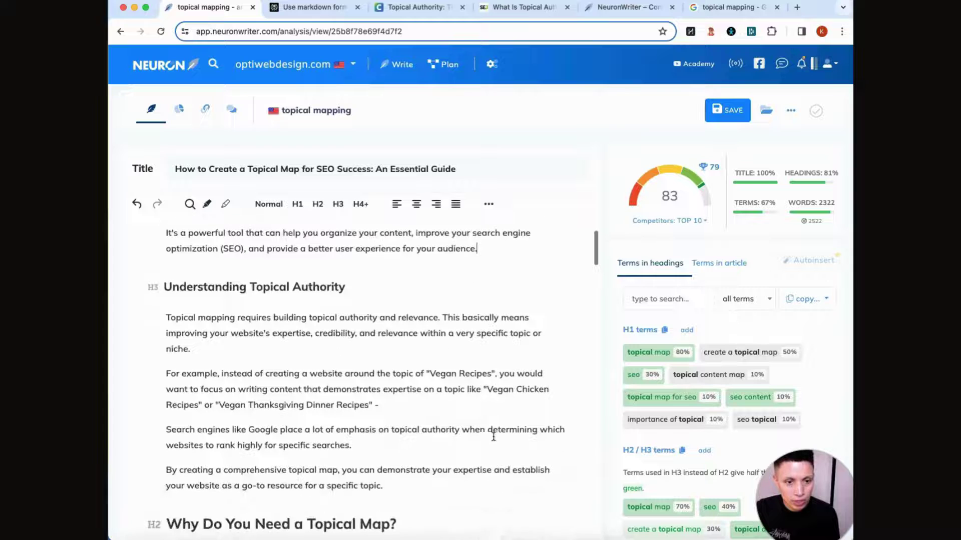
scroll(493, 437, up, 1)
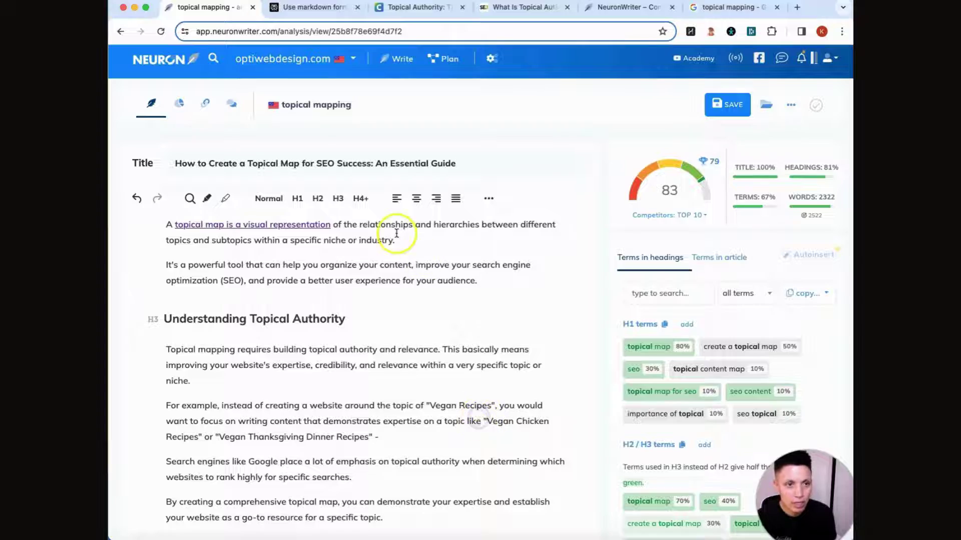
click(319, 8)
scroll(440, 297, up, 15)
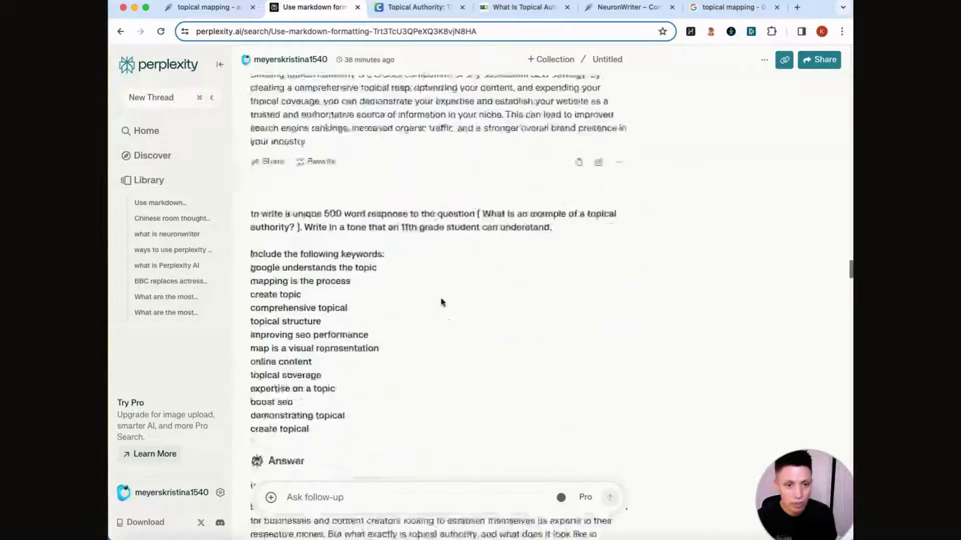
scroll(441, 301, up, 10)
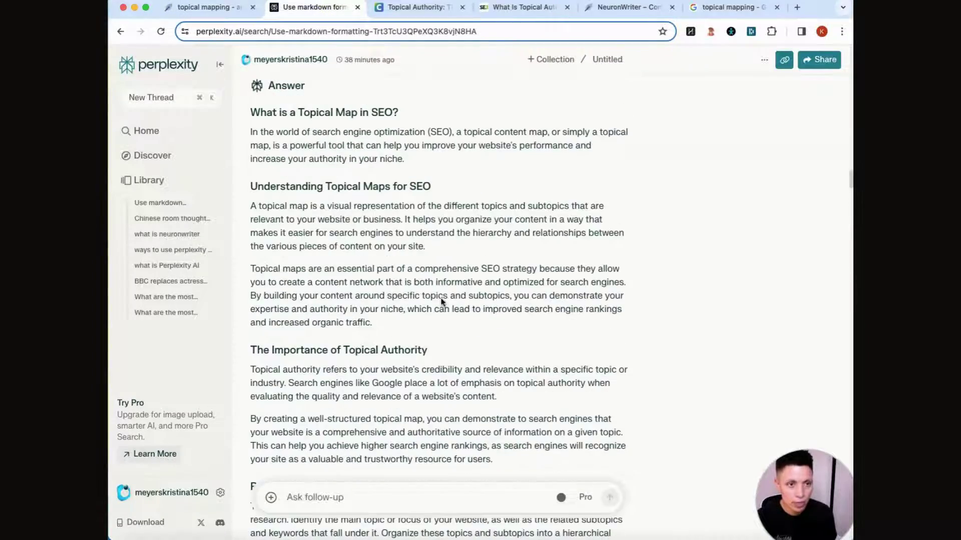
click(198, 7)
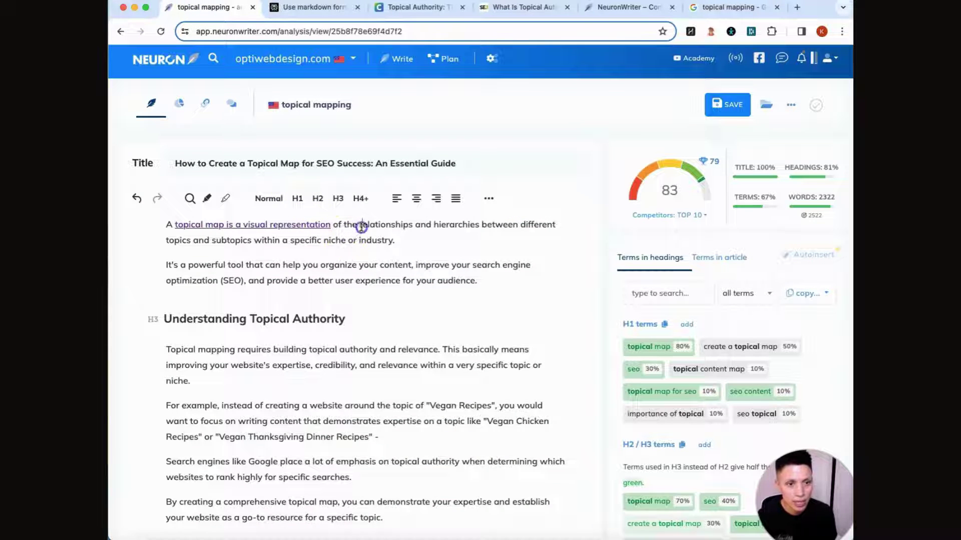